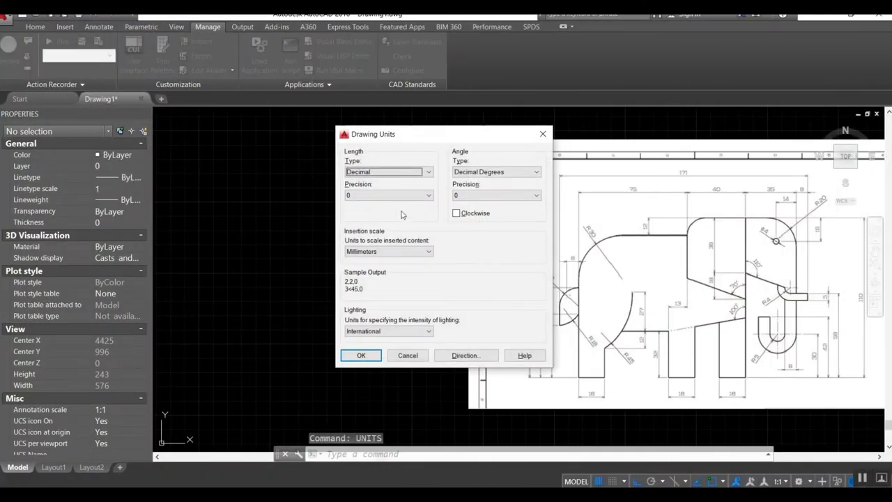
Confirm Decimal drawing units with 0 length precision and Millimeters insertion scale.
{"action": "left_click", "coordinate": [399, 199]}
{"action": "left_click", "coordinate": [390, 206]}
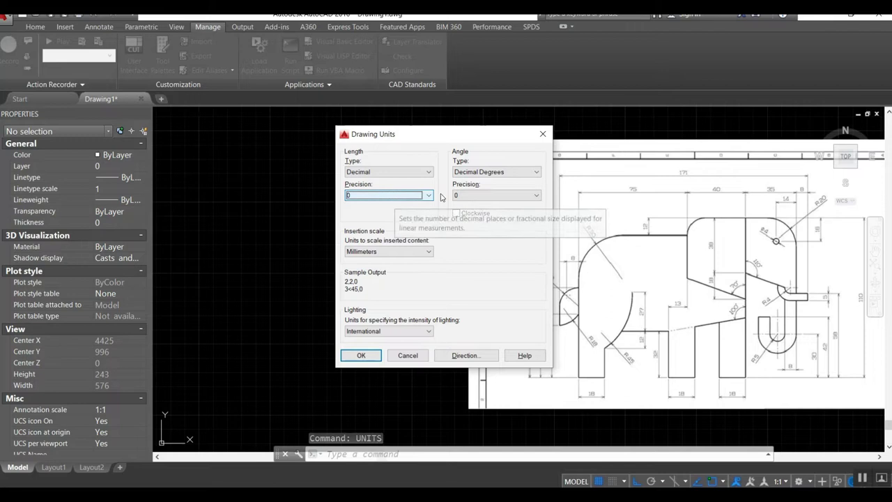
{"action": "left_click", "coordinate": [361, 356]}
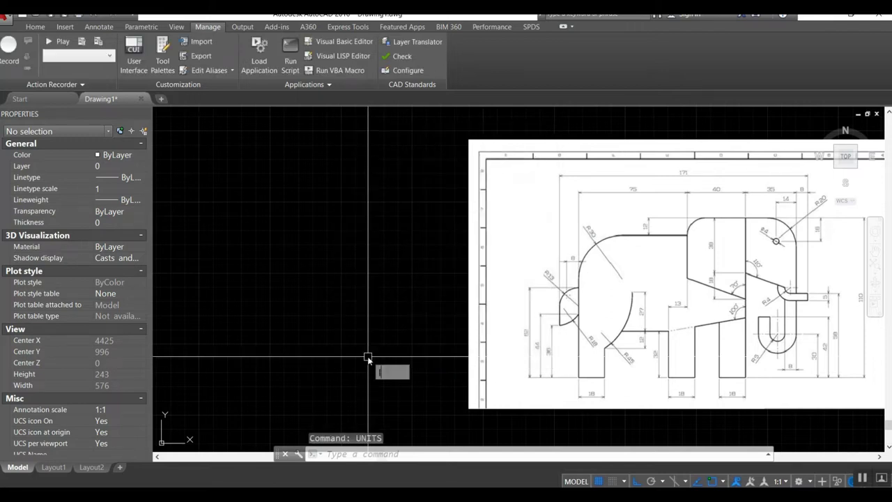
Draw a 110-unit vertical line as the start of the elephant's leg.
{"action": "type", "text": "l"}
{"action": "key", "text": "Return"}
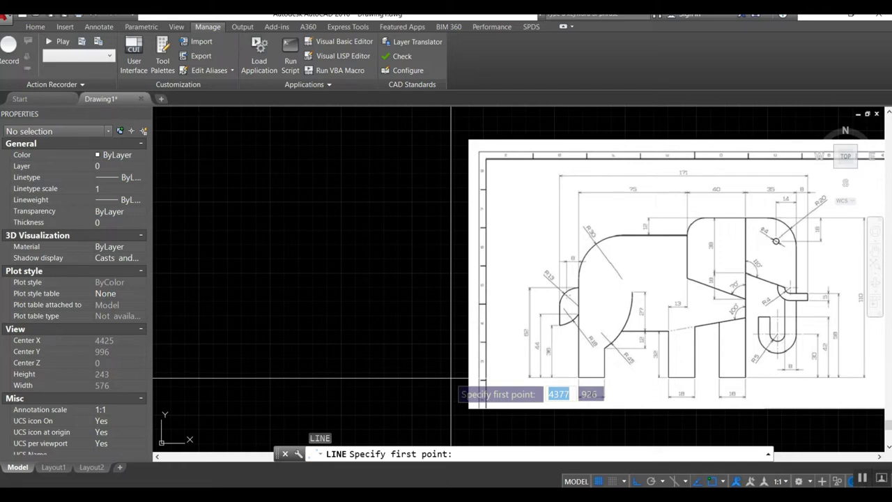
{"action": "left_click", "coordinate": [452, 379]}
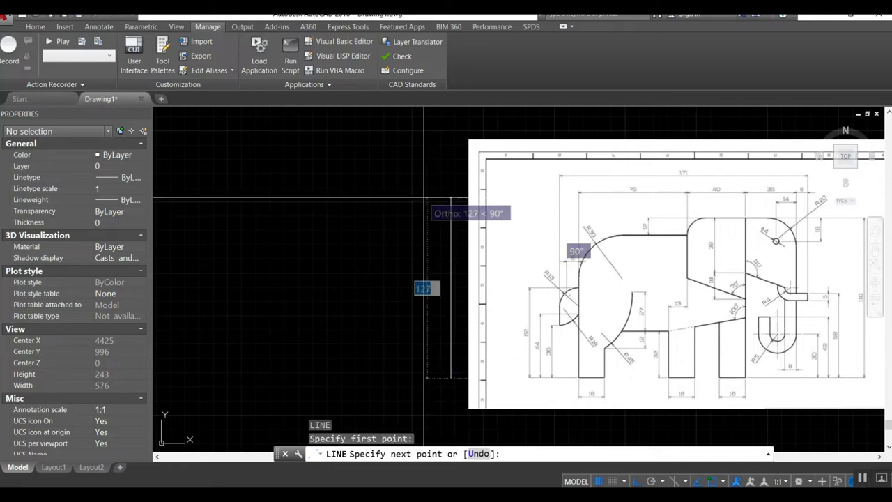
{"action": "key", "text": "Return"}
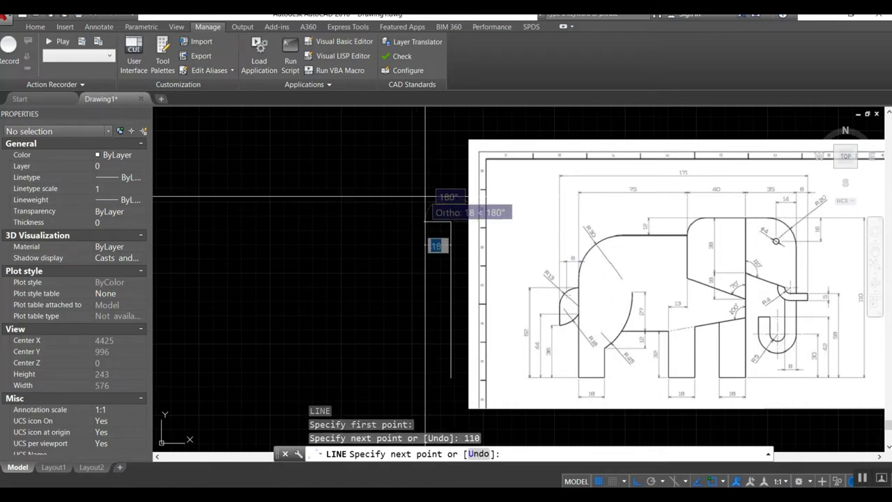
{"action": "key", "text": "Return"}
Offset the vertical line by 8 units, selecting it as the line to copy.
{"action": "type", "text": "o"}
{"action": "key", "text": "Return"}
{"action": "type", "text": "8"}
{"action": "key", "text": "Return"}
{"action": "left_click", "coordinate": [451, 303]}
Place the 8-unit copy, then offset a vertical line 35 units to the left.
{"action": "left_click", "coordinate": [416, 294]}
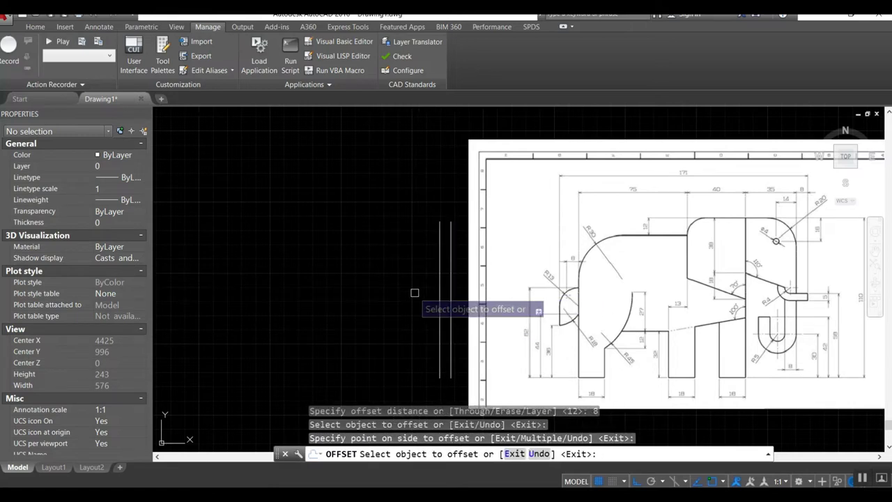
{"action": "key", "text": "Return"}
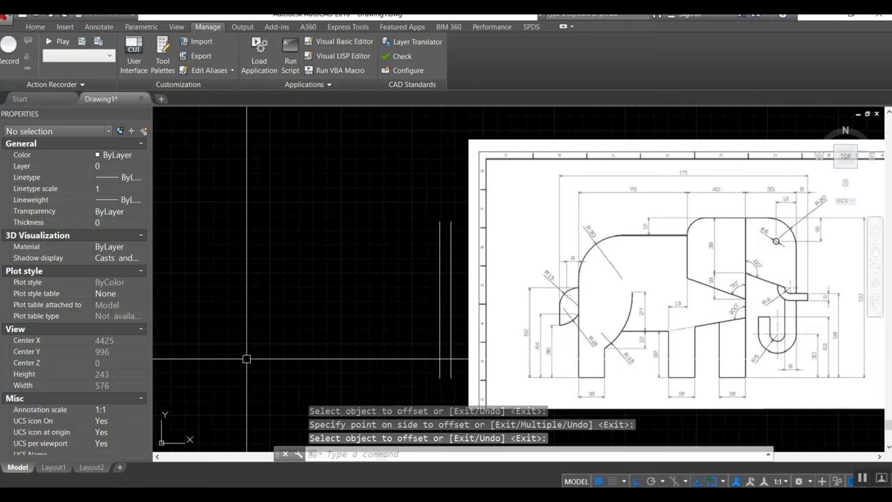
{"action": "key", "text": "Return"}
{"action": "type", "text": "35"}
{"action": "key", "text": "Return"}
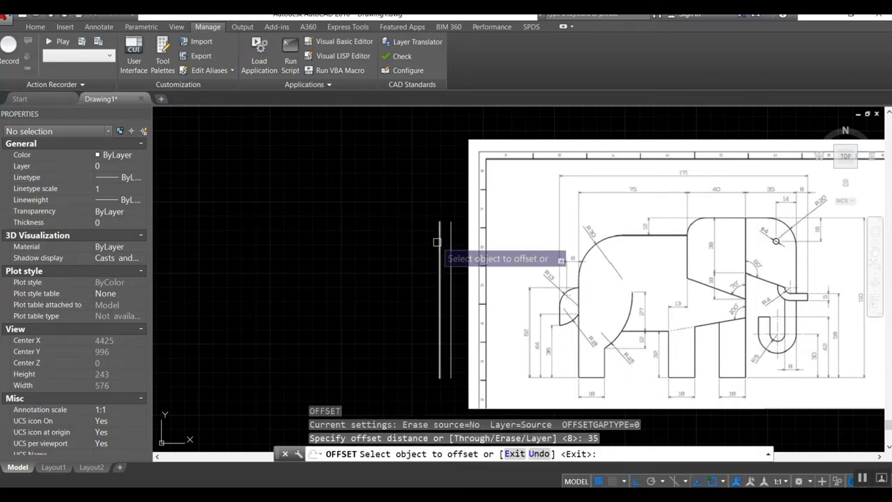
{"action": "left_click", "coordinate": [438, 242]}
{"action": "left_click", "coordinate": [381, 244]}
{"action": "key", "text": "Return"}
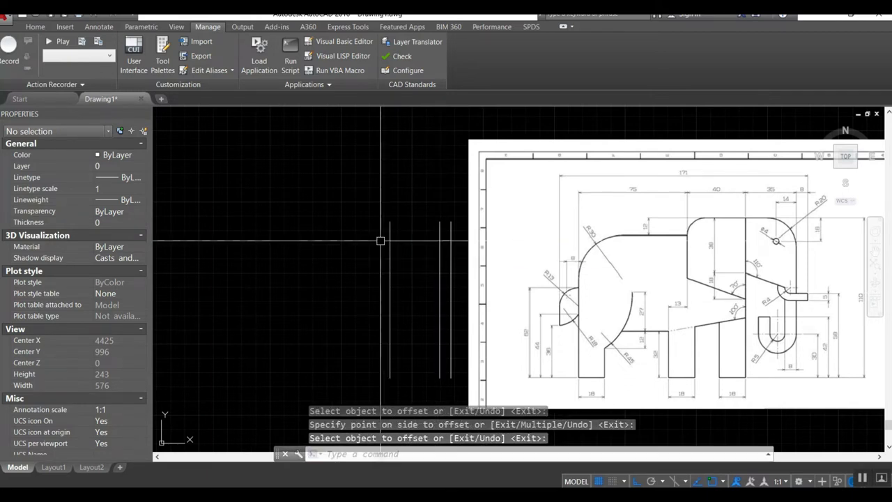
Offset the leftmost vertical line another 40 units to the left.
{"action": "key", "text": "Return"}
{"action": "type", "text": "40"}
{"action": "key", "text": "Return"}
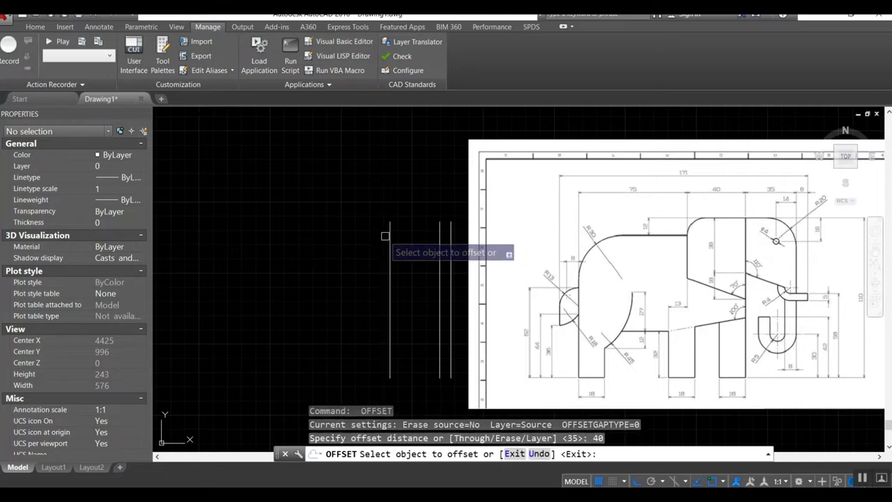
{"action": "left_click", "coordinate": [389, 234]}
{"action": "left_click", "coordinate": [357, 248]}
{"action": "key", "text": "Return"}
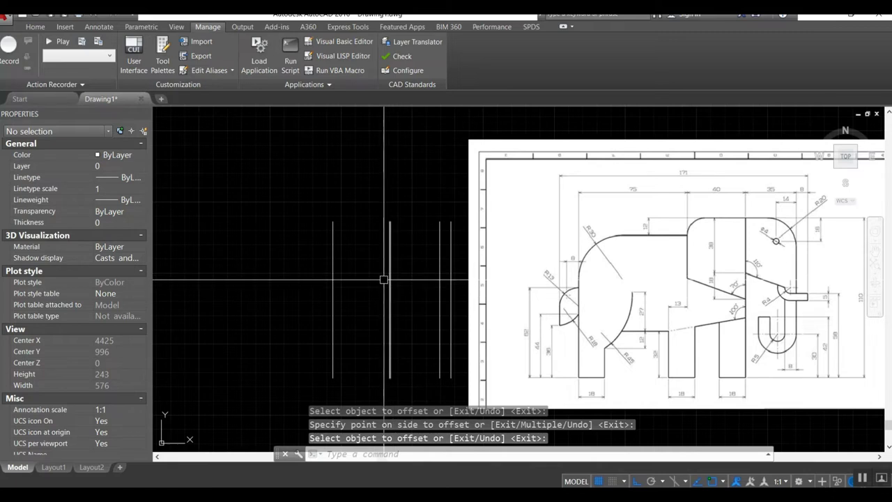
Draw a horizontal top line across the tops of the vertical lines.
{"action": "type", "text": "l"}
{"action": "key", "text": "Return"}
{"action": "left_click", "coordinate": [439, 222]}
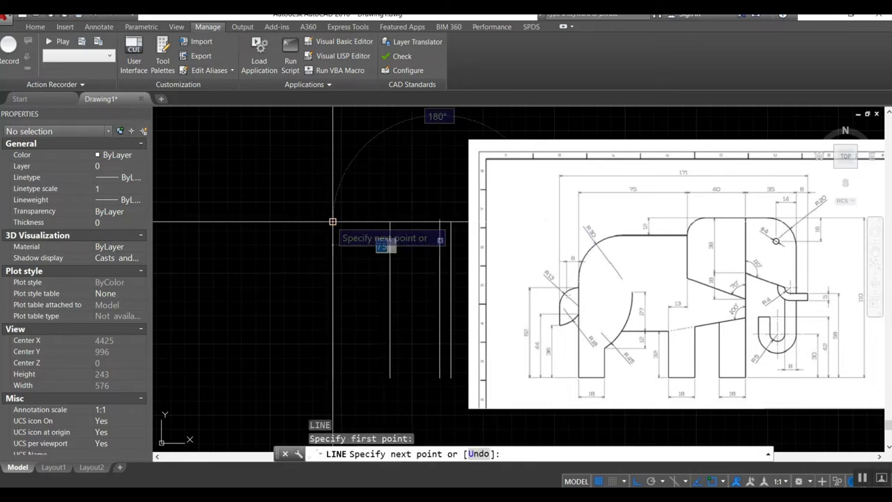
{"action": "left_click", "coordinate": [333, 222]}
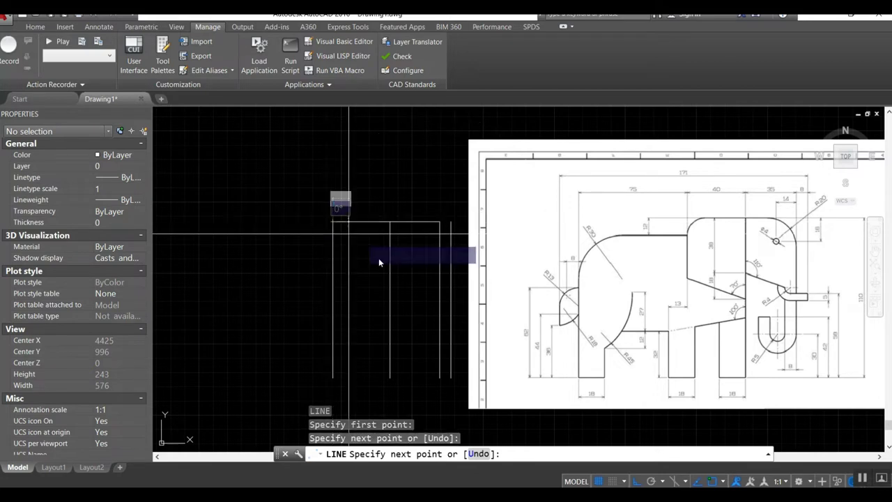
{"action": "key", "text": "Escape"}
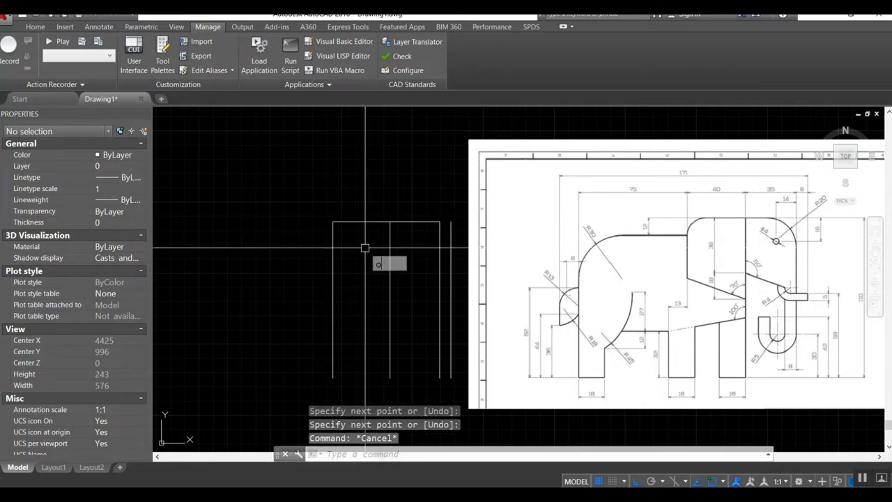
Offset the top horizontal line 12 units downward.
{"action": "type", "text": "o"}
{"action": "key", "text": "Return"}
{"action": "type", "text": "12"}
{"action": "key", "text": "Return"}
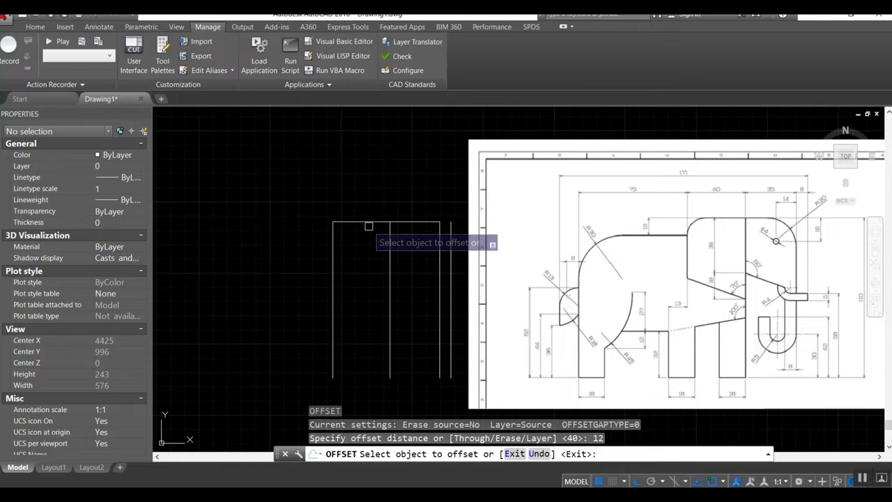
{"action": "left_click", "coordinate": [371, 221]}
{"action": "left_click", "coordinate": [370, 247]}
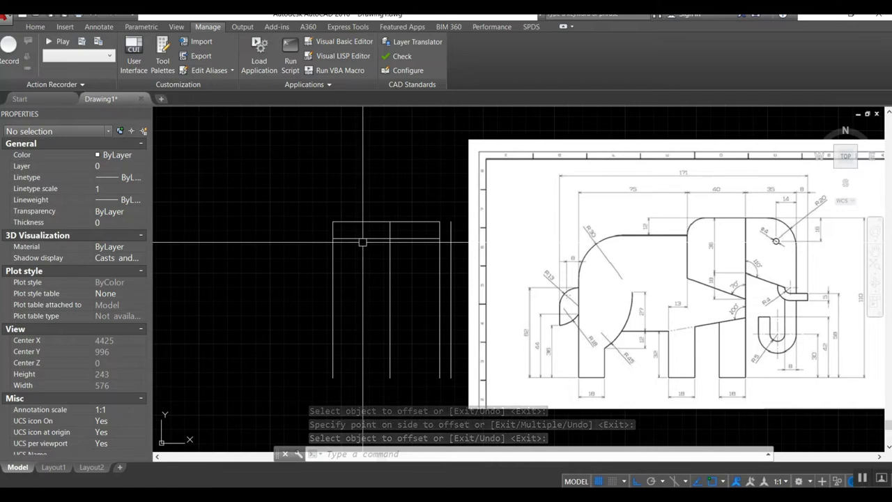
Draw a 75-unit line leftward from the lower line's left end.
{"action": "key", "text": "Escape"}
{"action": "type", "text": "l"}
{"action": "key", "text": "Return"}
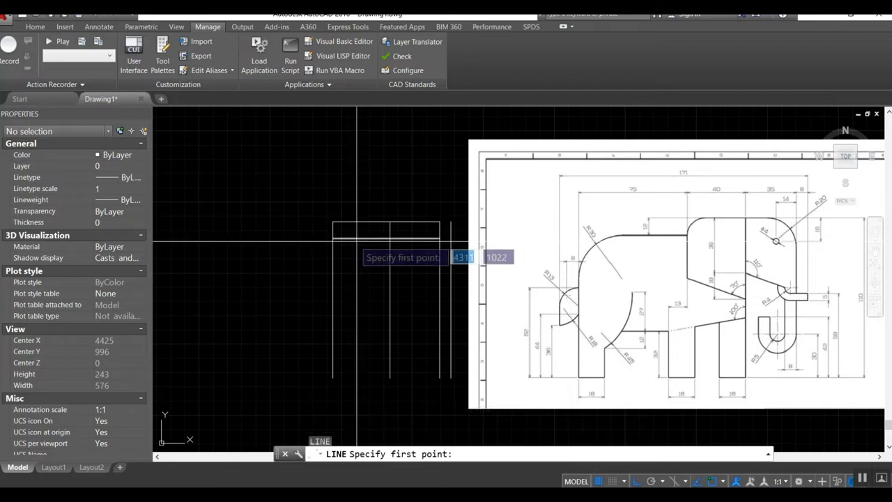
{"action": "left_click", "coordinate": [333, 239]}
{"action": "type", "text": "75"}
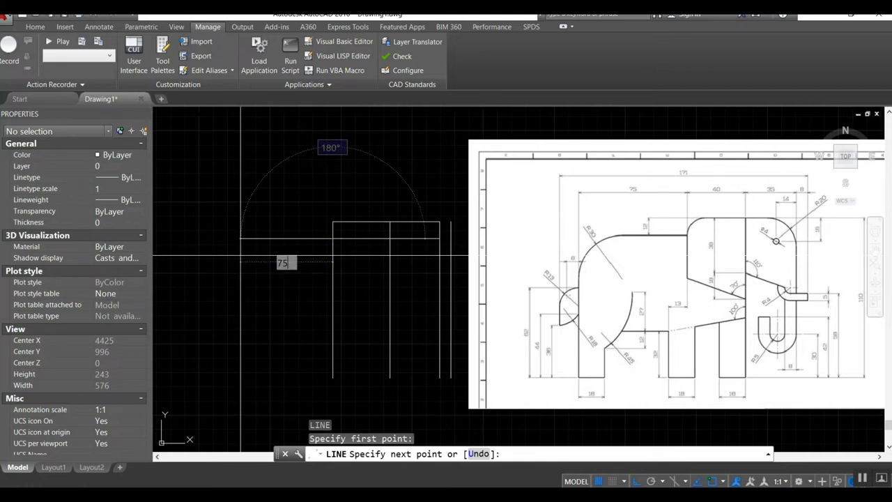
{"action": "key", "text": "Return"}
Erase the inner horizontal line.
{"action": "key", "text": "Return"}
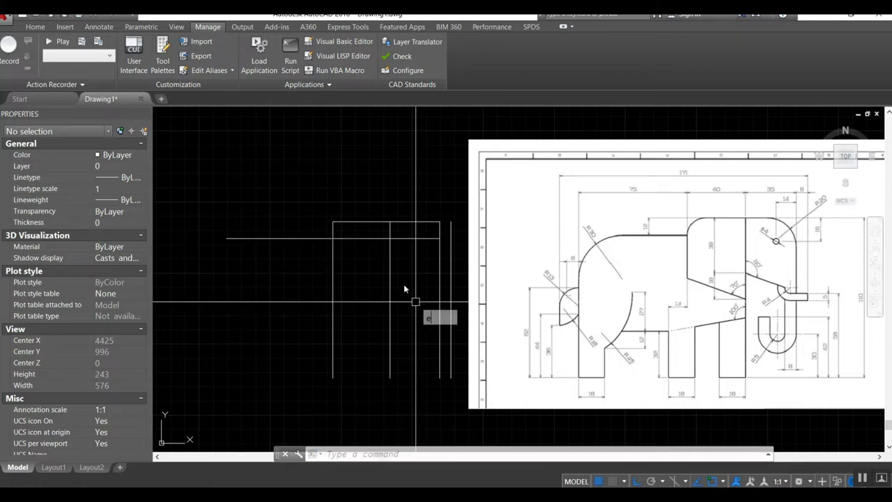
{"action": "type", "text": "e"}
{"action": "key", "text": "Return"}
{"action": "left_click", "coordinate": [364, 239]}
{"action": "key", "text": "Return"}
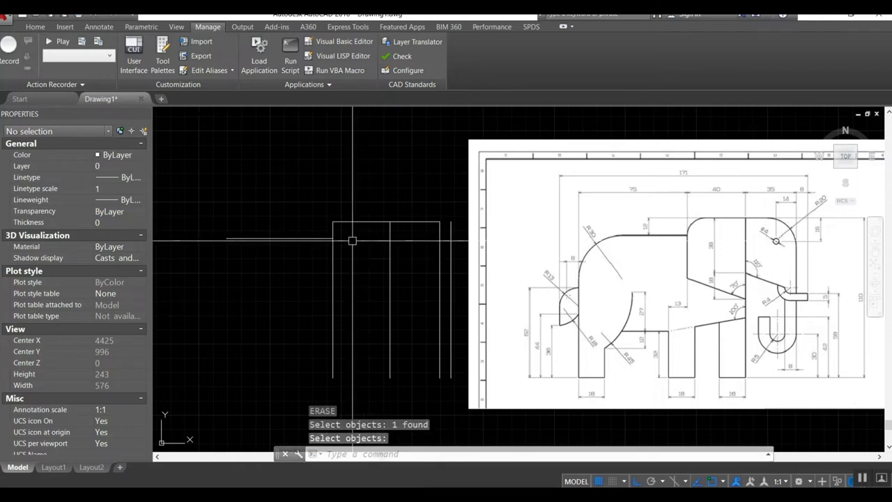
{"action": "type", "text": "l"}
{"action": "key", "text": "Return"}
Outline the leg with an 18-unit base and a 30-unit vertical side.
{"action": "left_click", "coordinate": [389, 378]}
{"action": "type", "text": "18"}
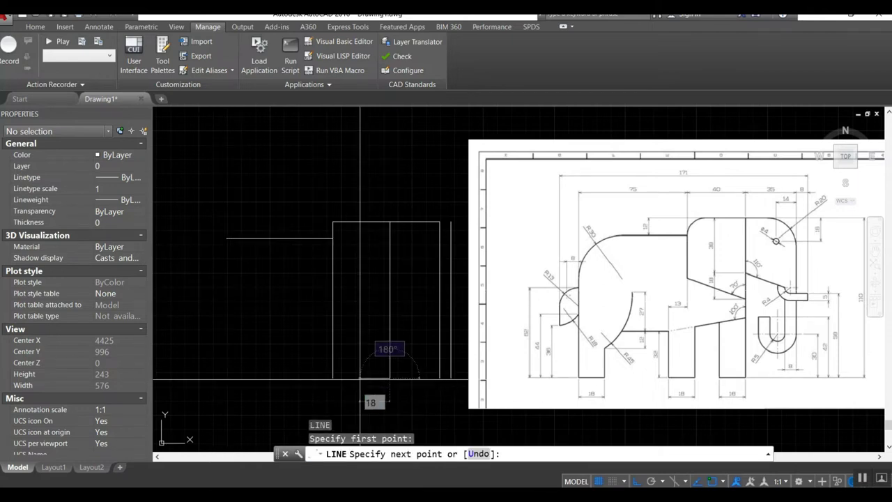
{"action": "key", "text": "Return"}
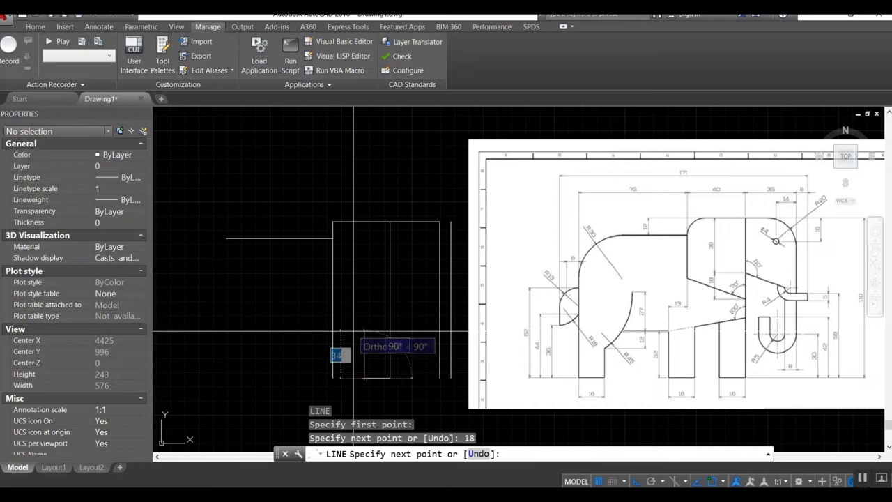
{"action": "left_click", "coordinate": [364, 336]}
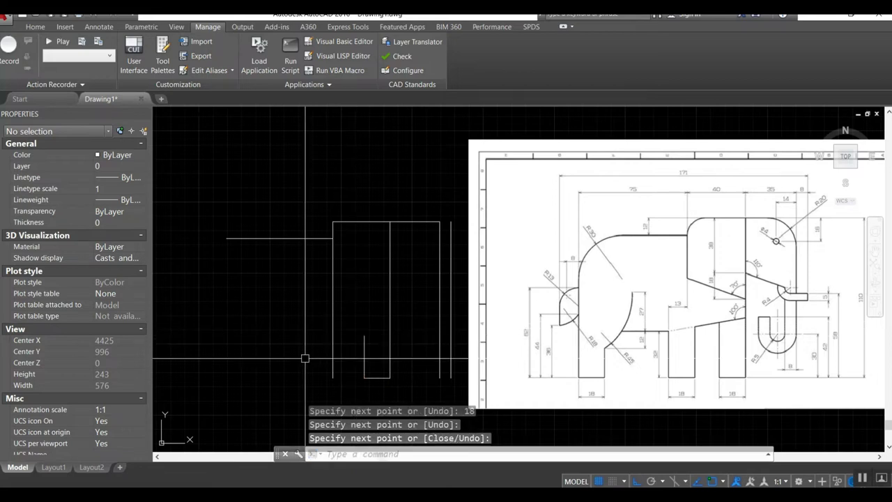
{"action": "key", "text": "Return"}
{"action": "key", "text": "Return"}
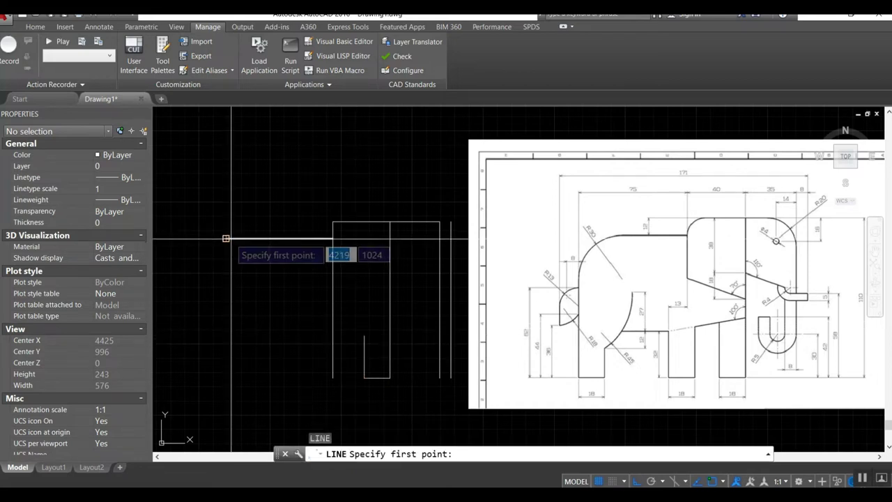
Draw the back edge down to the ground with an 18-unit foot, then fillet the top-left corner at radius 30.
{"action": "left_click", "coordinate": [226, 238]}
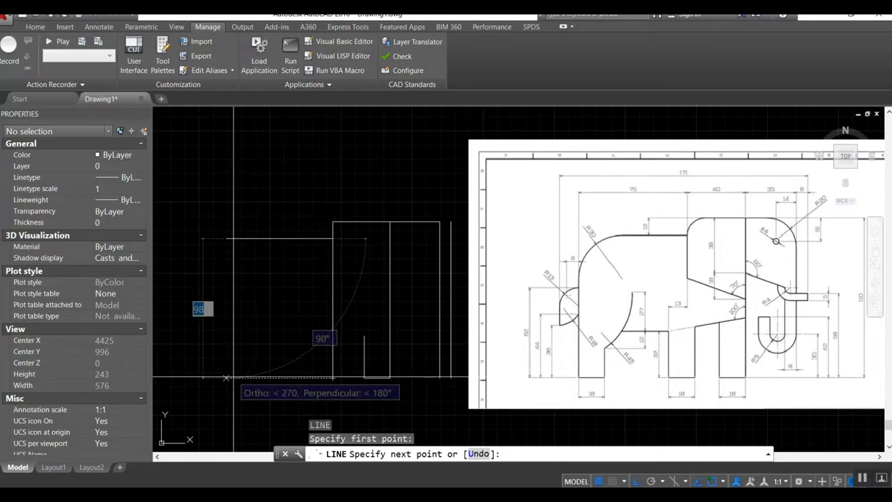
{"action": "left_click", "coordinate": [226, 378]}
{"action": "key", "text": "Return"}
{"action": "key", "text": "Return"}
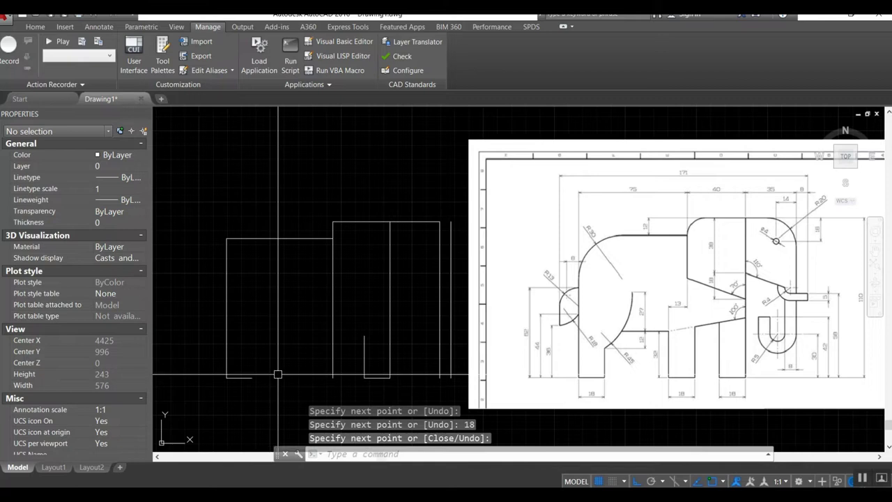
{"action": "left_click", "coordinate": [226, 274]}
{"action": "left_click", "coordinate": [243, 239]}
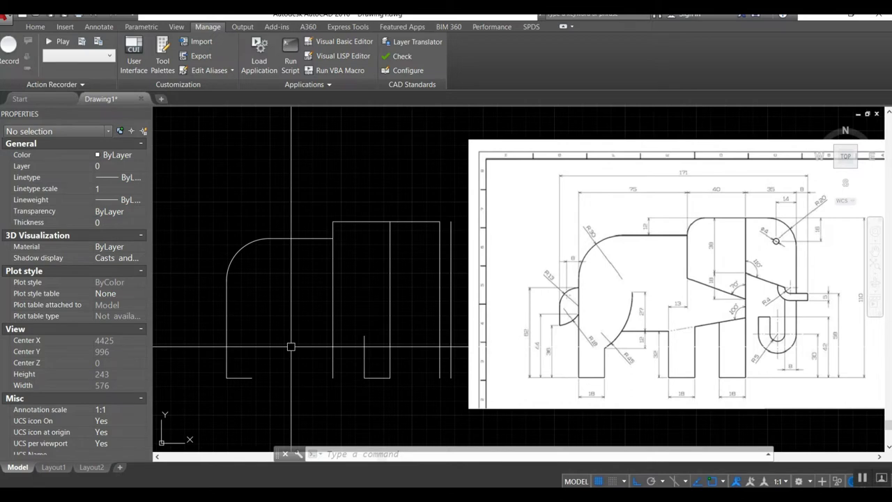
Offset the head's vertical edge and top edge inward by 14 units.
{"action": "type", "text": "o"}
{"action": "key", "text": "Return"}
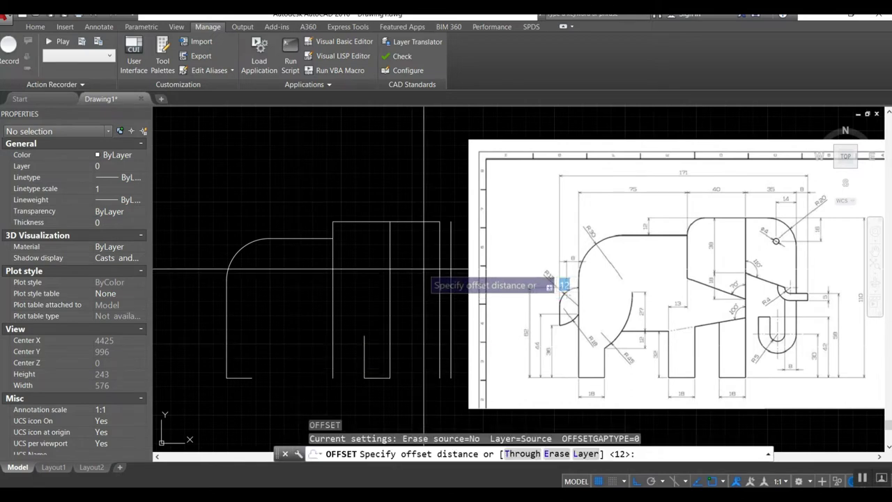
{"action": "key", "text": "Return"}
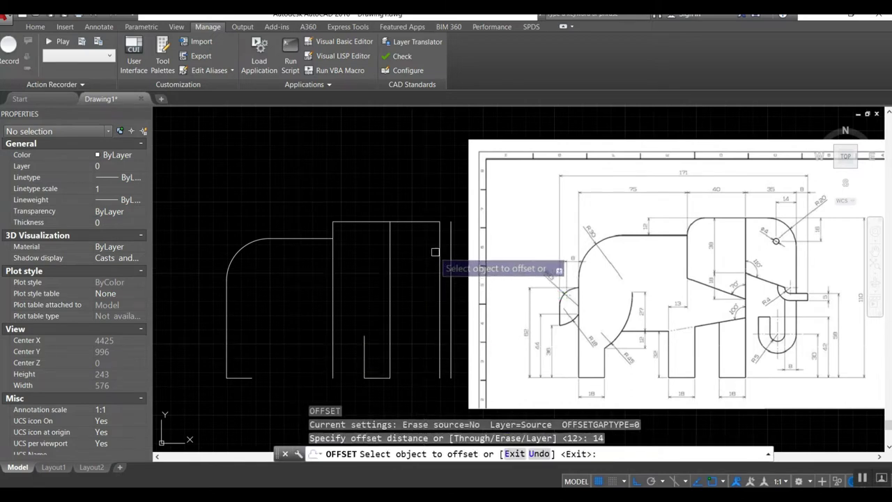
{"action": "left_click", "coordinate": [440, 251]}
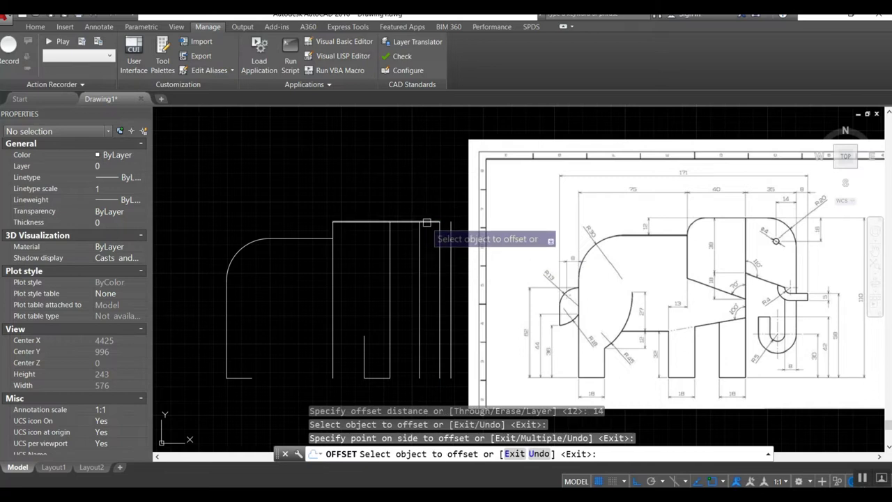
{"action": "left_click", "coordinate": [428, 237]}
{"action": "left_click", "coordinate": [425, 222]}
{"action": "left_click", "coordinate": [428, 239]}
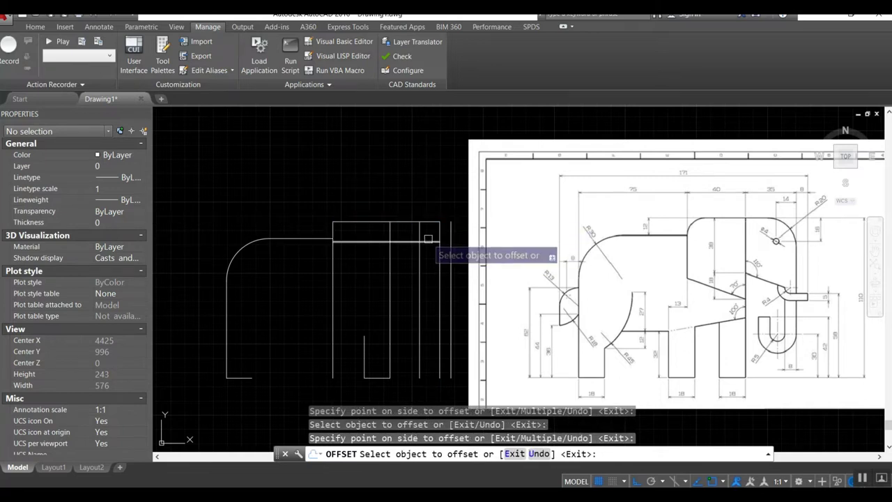
{"action": "key", "text": "Return"}
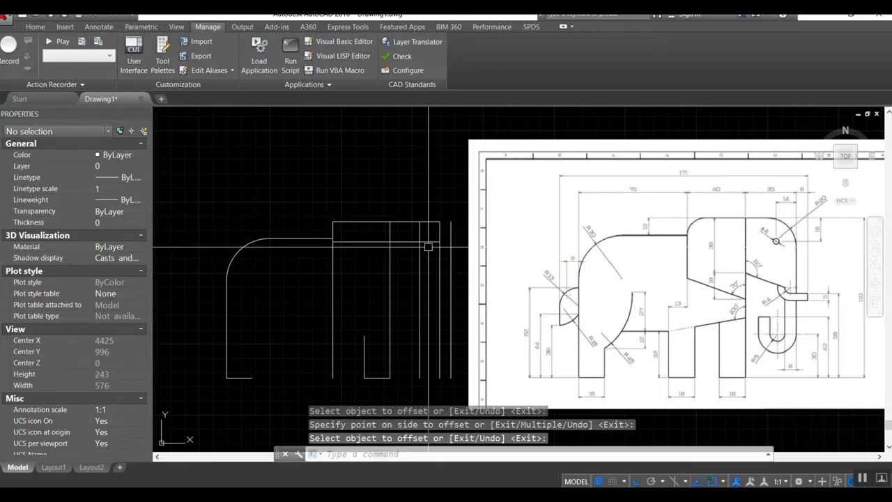
Erase the unwanted stray offset line.
{"action": "type", "text": "e"}
{"action": "key", "text": "Return"}
{"action": "left_click", "coordinate": [436, 230]}
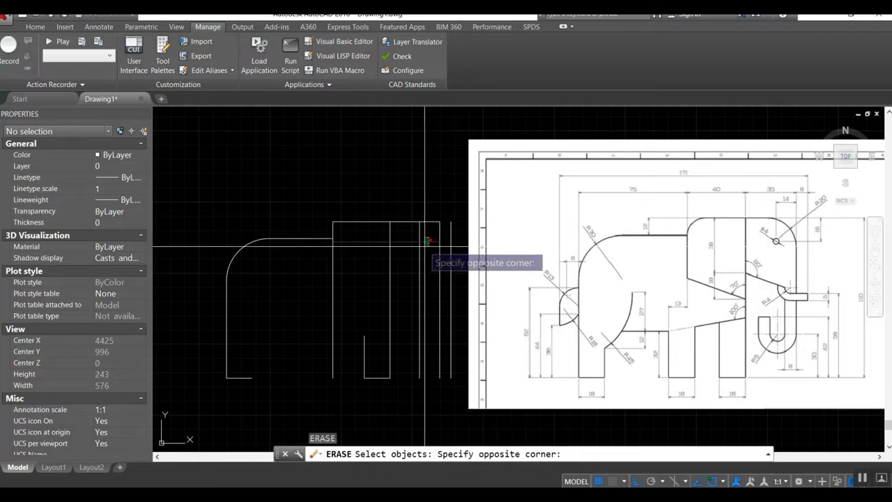
{"action": "left_click", "coordinate": [426, 246]}
{"action": "key", "text": "Return"}
Offset the top line 14 units again to restore the horizontal eye guide.
{"action": "type", "text": "o"}
{"action": "key", "text": "Return"}
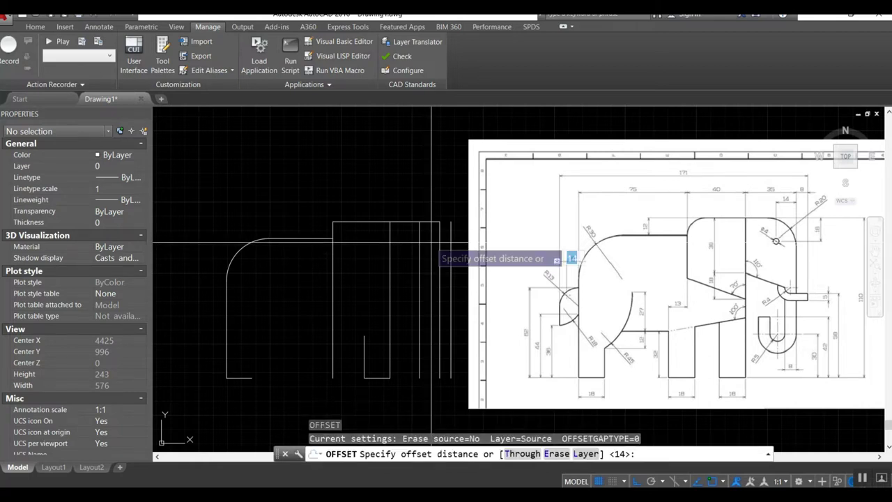
{"action": "key", "text": "Return"}
{"action": "left_click", "coordinate": [428, 221]}
{"action": "left_click", "coordinate": [429, 238]}
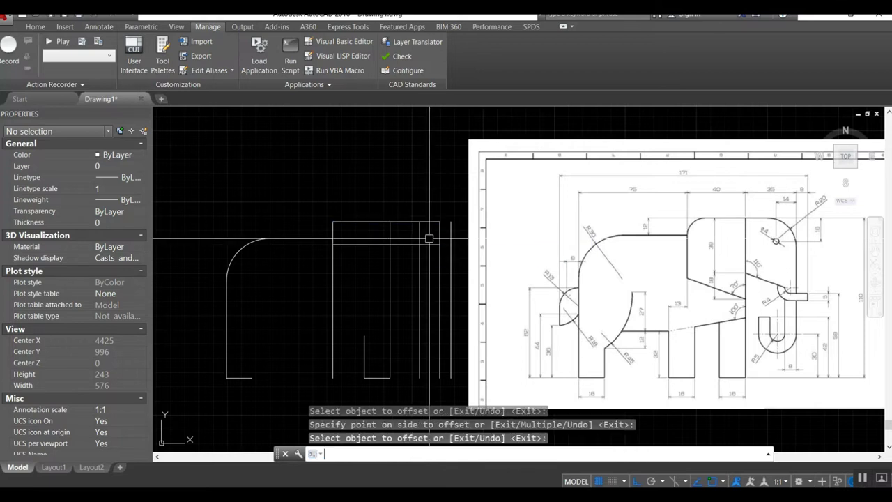
Draw a radius-2 circle at the guide-line crossing, then erase it.
{"action": "key", "text": "Return"}
{"action": "scroll", "coordinate": [428, 239], "scroll_direction": "up", "scroll_amount": 5}
{"action": "type", "text": "c"}
{"action": "key", "text": "Return"}
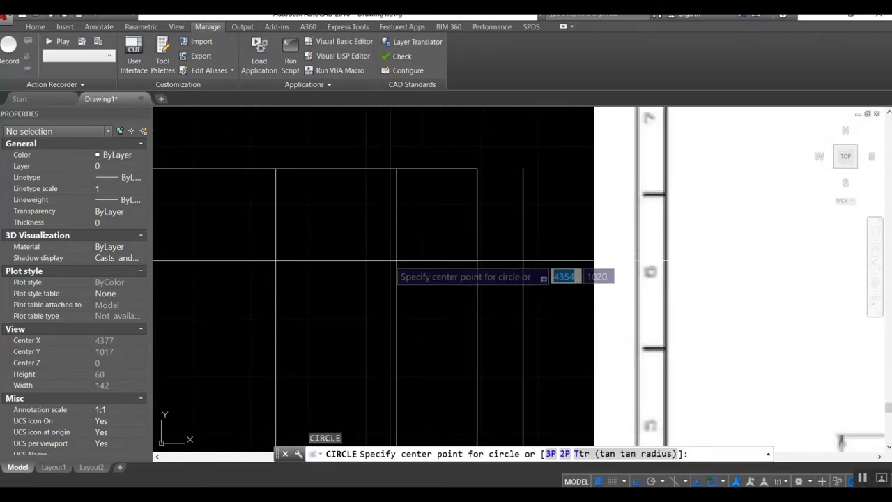
{"action": "left_click", "coordinate": [397, 269]}
{"action": "scroll", "coordinate": [380, 292], "scroll_direction": "down", "scroll_amount": 2}
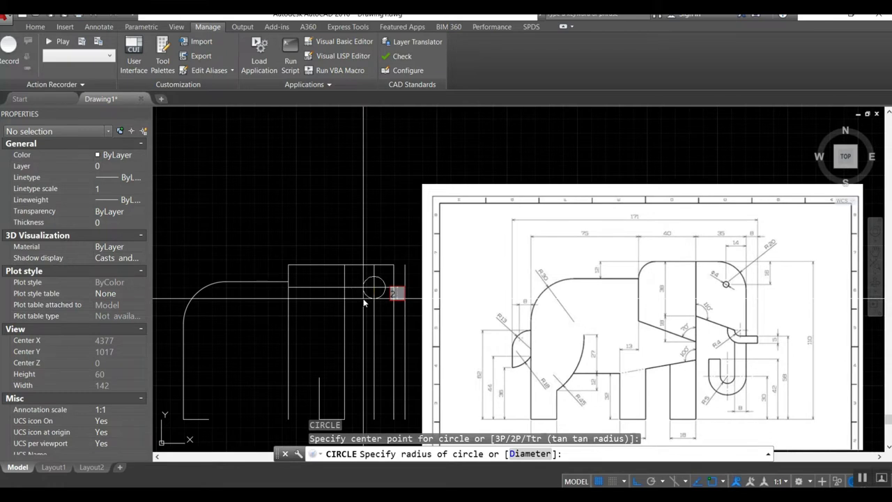
{"action": "key", "text": "Return"}
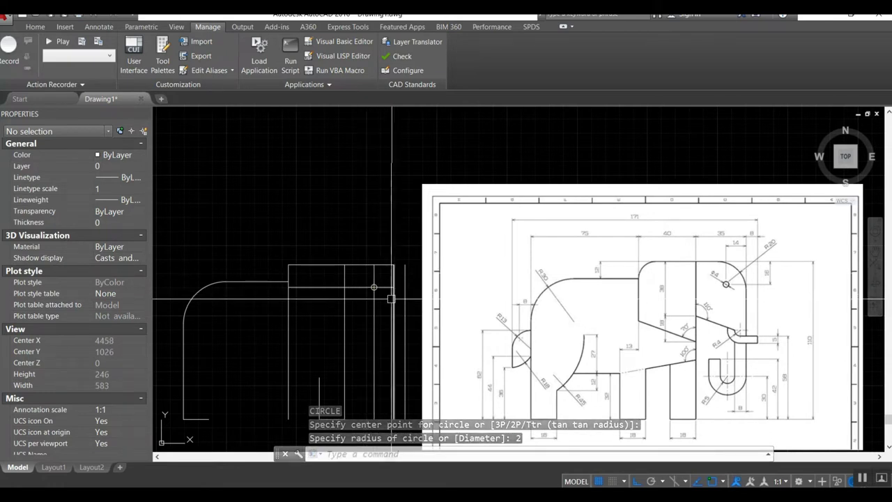
{"action": "scroll", "coordinate": [375, 287], "scroll_direction": "up", "scroll_amount": 4}
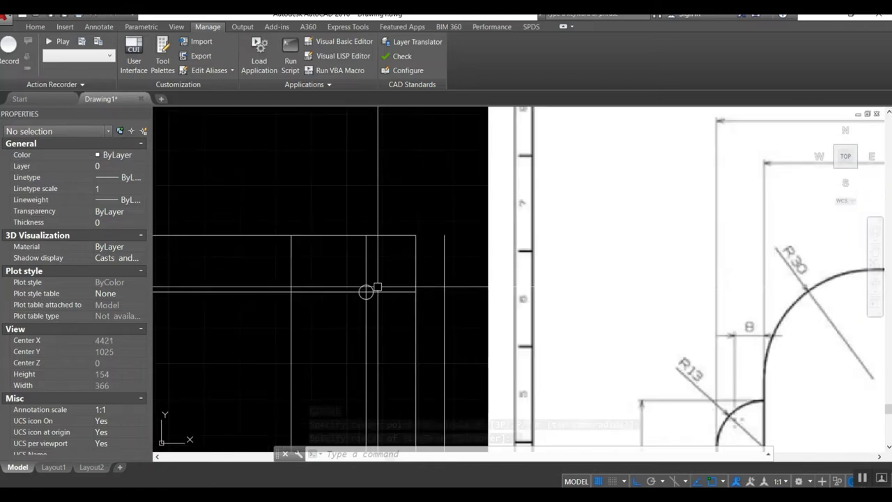
{"action": "scroll", "coordinate": [374, 288], "scroll_direction": "up", "scroll_amount": 4}
{"action": "left_click", "coordinate": [374, 288]}
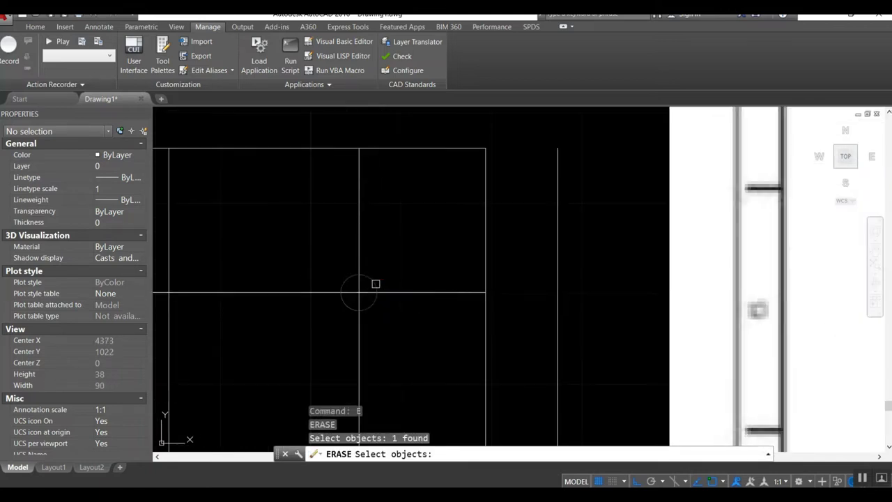
{"action": "key", "text": "Return"}
Draw the eye as a diameter-4 circle centered on the guide-line crossing.
{"action": "type", "text": "c"}
{"action": "key", "text": "Return"}
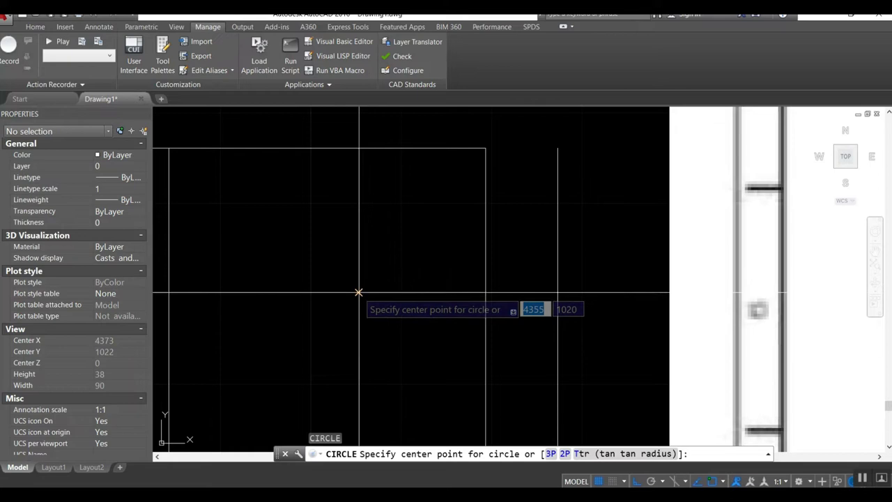
{"action": "left_click", "coordinate": [359, 292]}
{"action": "type", "text": "d"}
{"action": "key", "text": "Return"}
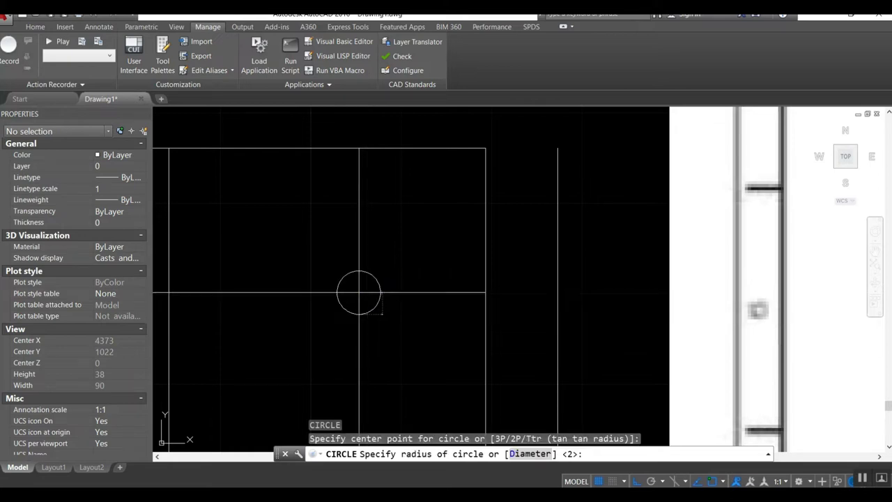
{"action": "type", "text": "4"}
{"action": "key", "text": "Return"}
{"action": "scroll", "coordinate": [318, 305], "scroll_direction": "down", "scroll_amount": 6}
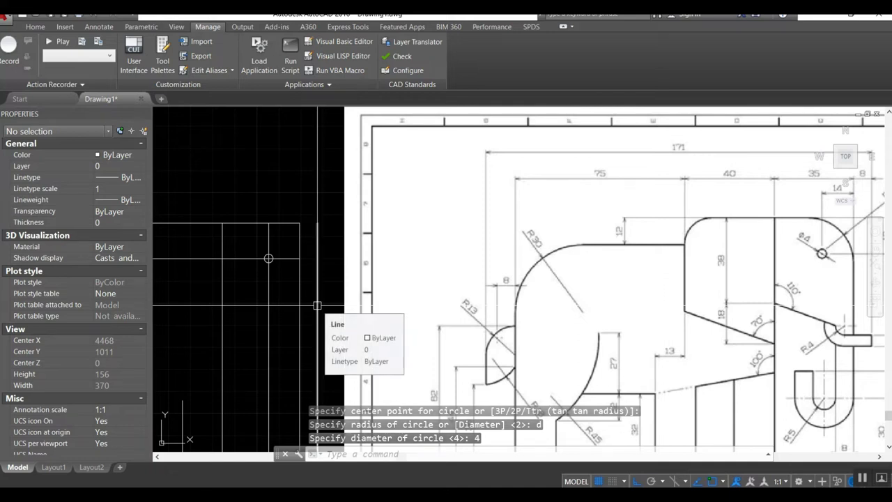
Fillet the head's top corner with a 20-unit radius.
{"action": "type", "text": "f"}
{"action": "key", "text": "Return"}
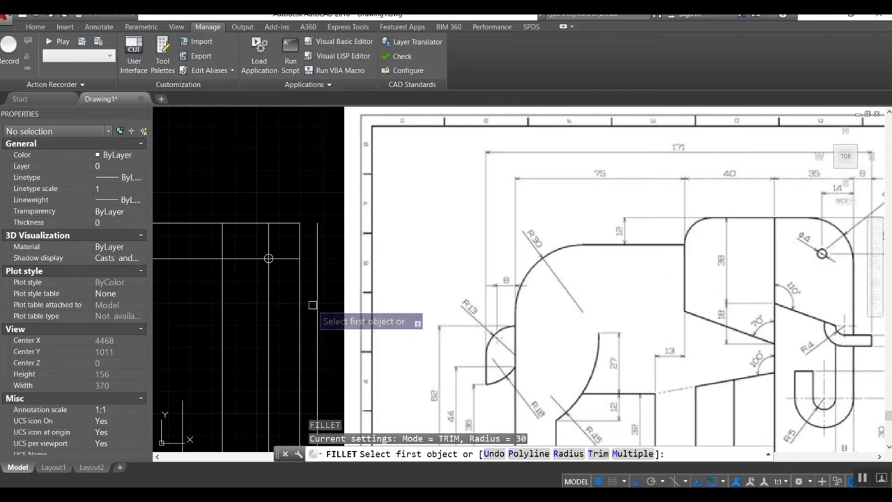
{"action": "scroll", "coordinate": [246, 300], "scroll_direction": "down", "scroll_amount": 2}
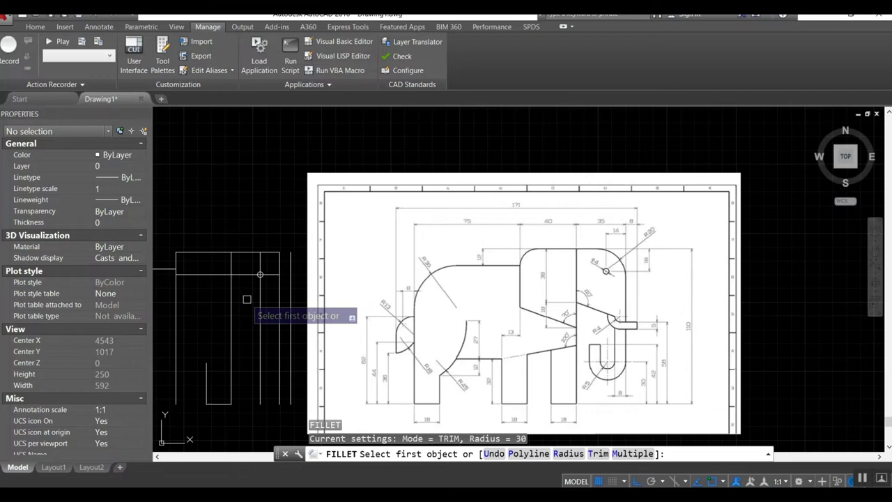
{"action": "type", "text": "r"}
{"action": "key", "text": "Return"}
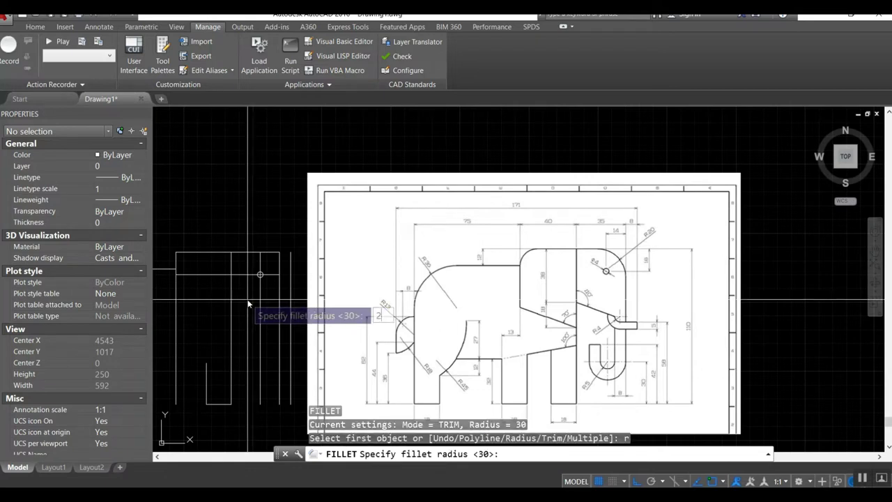
{"action": "type", "text": "0"}
{"action": "key", "text": "Return"}
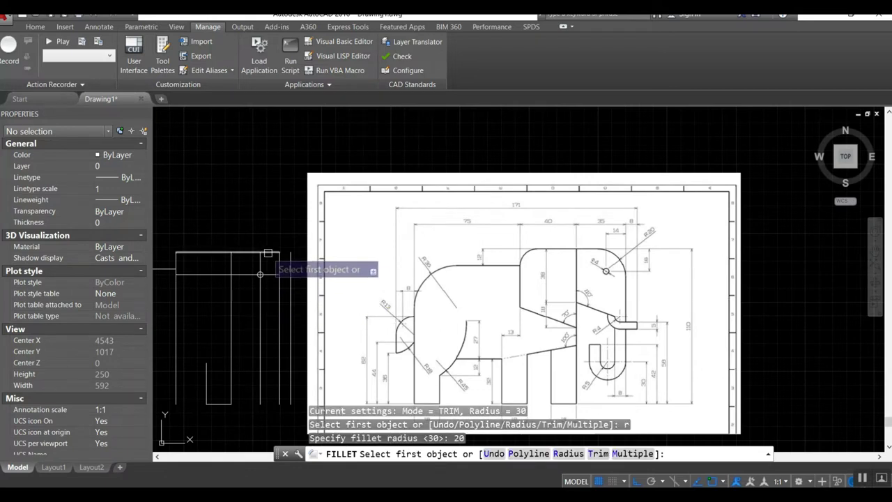
{"action": "left_click", "coordinate": [267, 253]}
{"action": "left_click", "coordinate": [279, 259]}
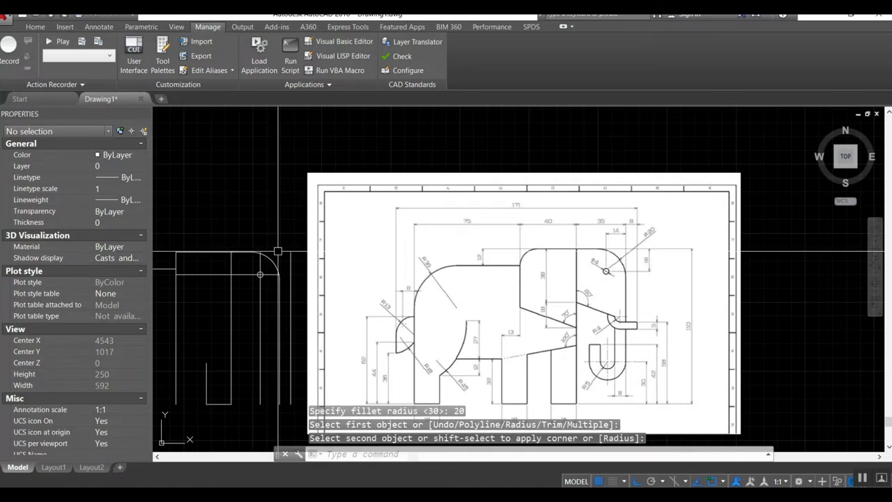
{"action": "key", "text": "Return"}
Fillet another corner of the head at the same radius.
{"action": "scroll", "coordinate": [264, 262], "scroll_direction": "up", "scroll_amount": 2}
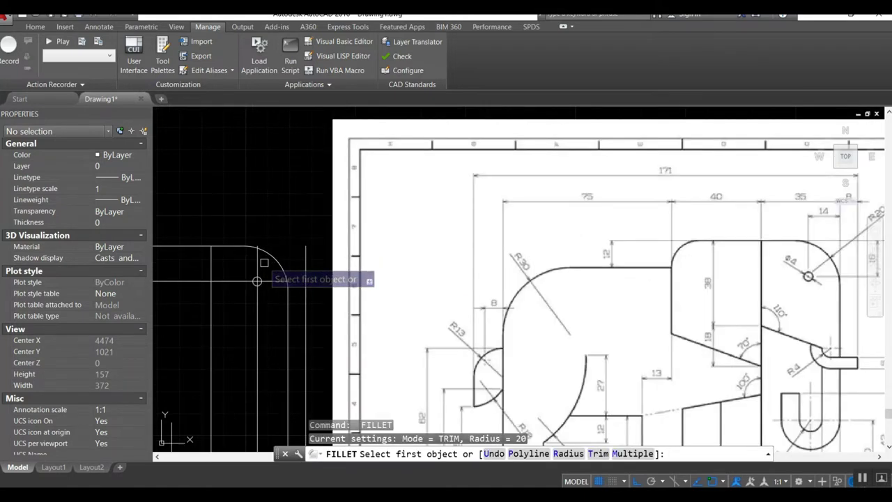
{"action": "type", "text": "e"}
{"action": "key", "text": "Return"}
{"action": "left_click", "coordinate": [257, 262]}
{"action": "left_click", "coordinate": [270, 280]}
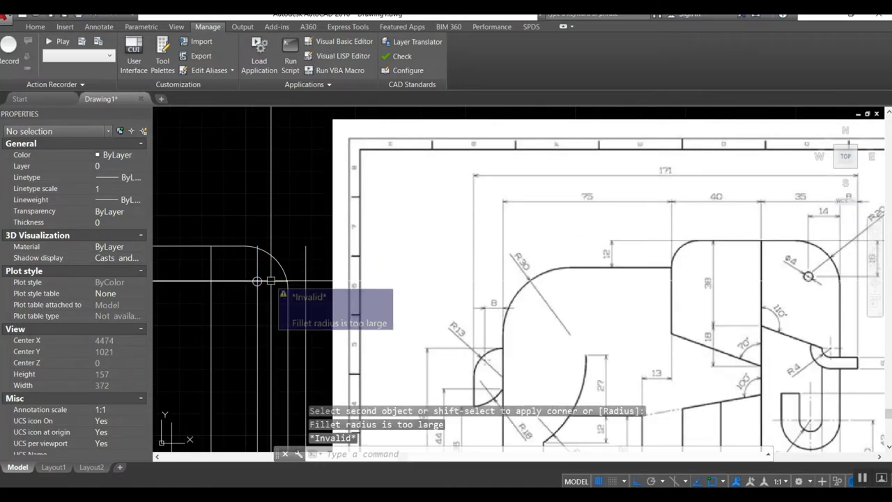
{"action": "key", "text": "Return"}
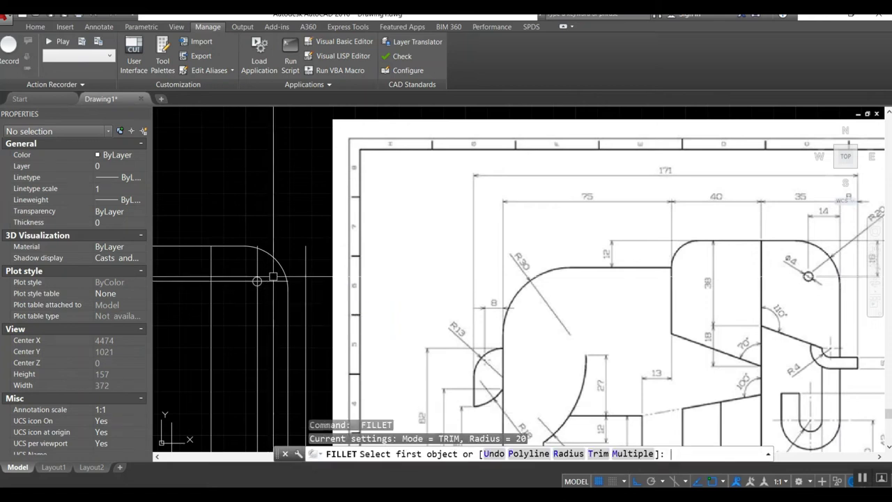
{"action": "key", "text": "Escape"}
Erase the two leftover guide lines.
{"action": "type", "text": "e"}
{"action": "key", "text": "Return"}
{"action": "left_click", "coordinate": [255, 278]}
{"action": "left_click", "coordinate": [257, 281]}
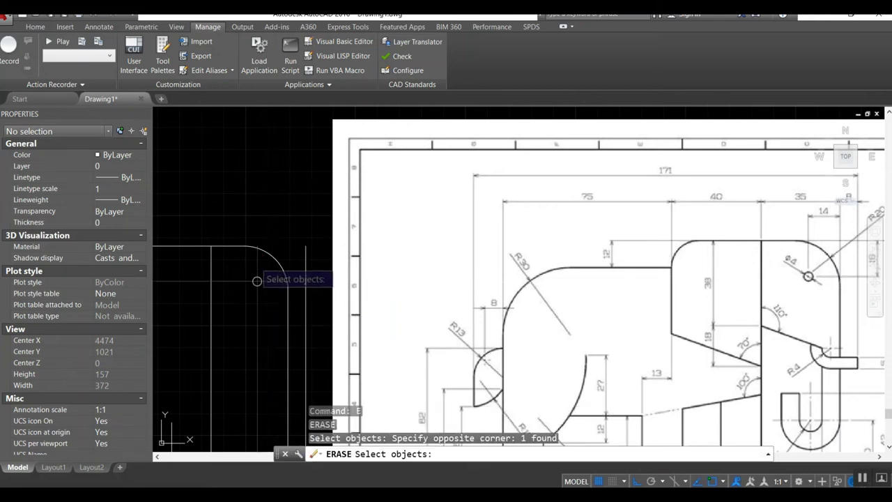
{"action": "left_click", "coordinate": [256, 258]}
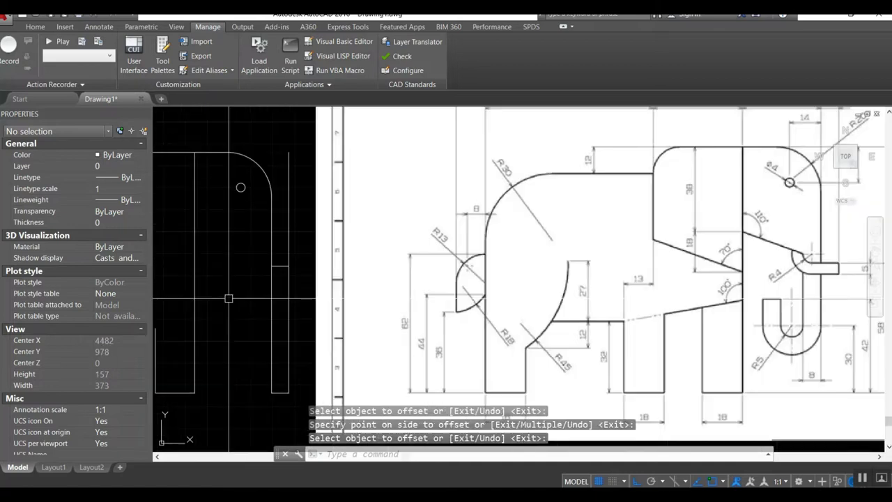
Offset a line 5 units to create a parallel copy.
{"action": "type", "text": "o"}
{"action": "key", "text": "Return"}
{"action": "type", "text": "5"}
{"action": "key", "text": "Return"}
{"action": "left_click", "coordinate": [278, 267]}
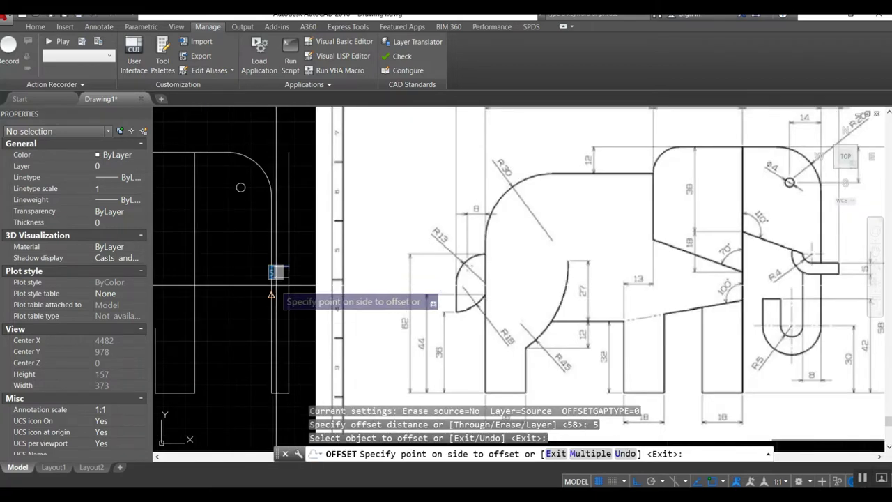
{"action": "key", "text": "Return"}
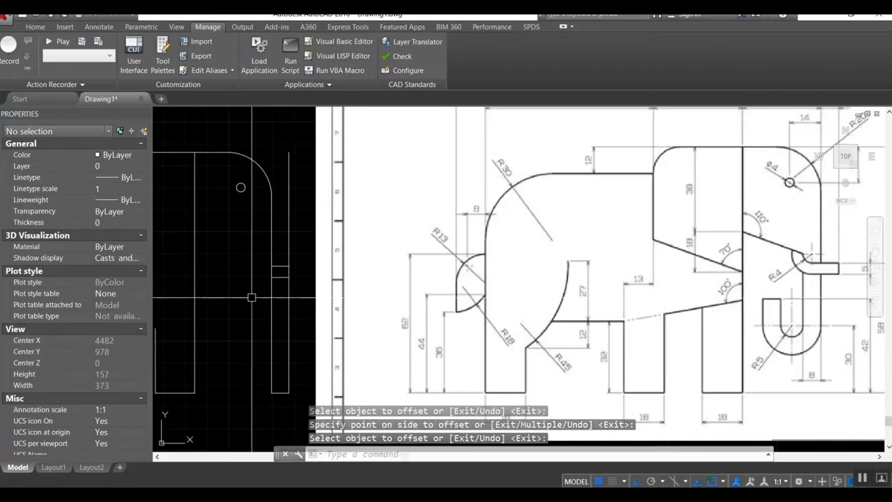
{"action": "type", "text": "tr"}
Trim the guide lines and erase a leftover line.
{"action": "key", "text": "Return"}
{"action": "key", "text": "Return"}
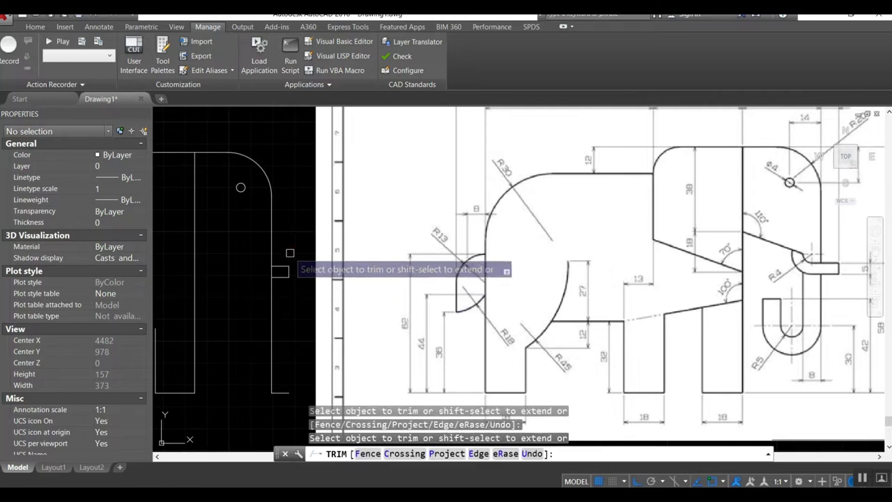
{"action": "key", "text": "Return"}
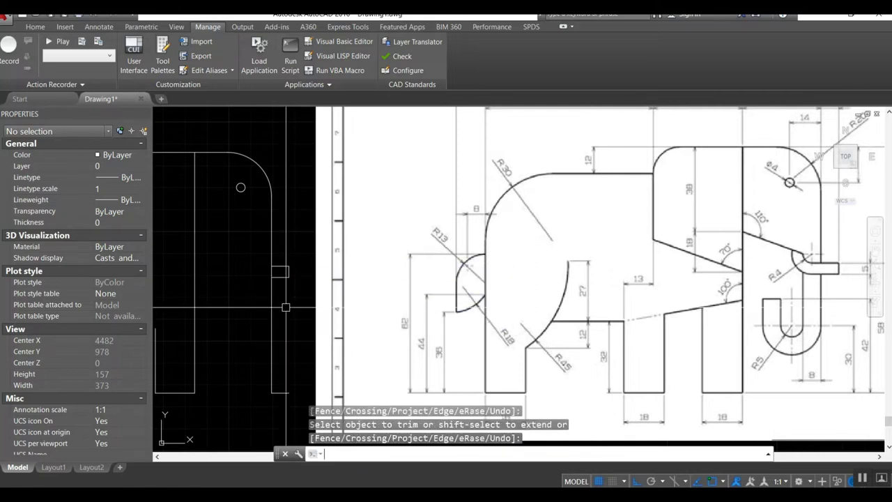
{"action": "key", "text": "Escape"}
{"action": "type", "text": "e"}
{"action": "key", "text": "Return"}
{"action": "left_click", "coordinate": [283, 379]}
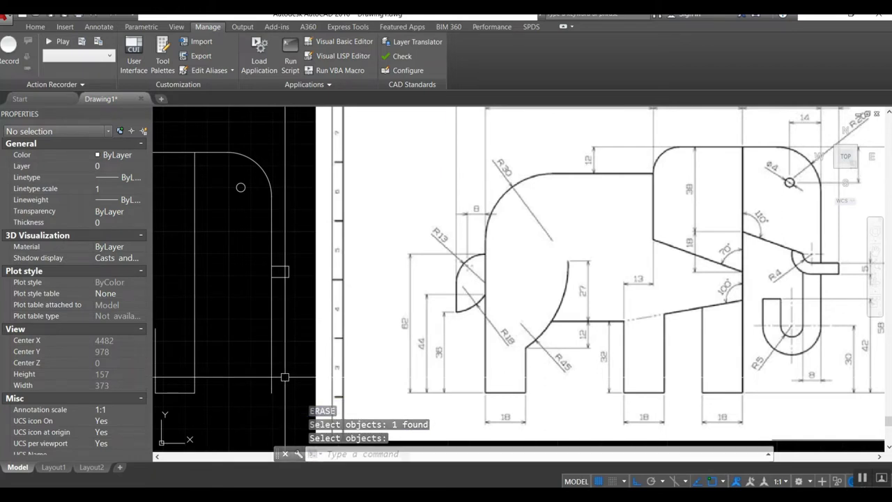
{"action": "key", "text": "Return"}
Offset lines 30 units to add a horizontal guide above the legs' base.
{"action": "type", "text": "o"}
{"action": "key", "text": "Return"}
{"action": "key", "text": "Return"}
{"action": "left_click", "coordinate": [282, 392]}
{"action": "left_click", "coordinate": [286, 377]}
{"action": "left_click", "coordinate": [282, 393]}
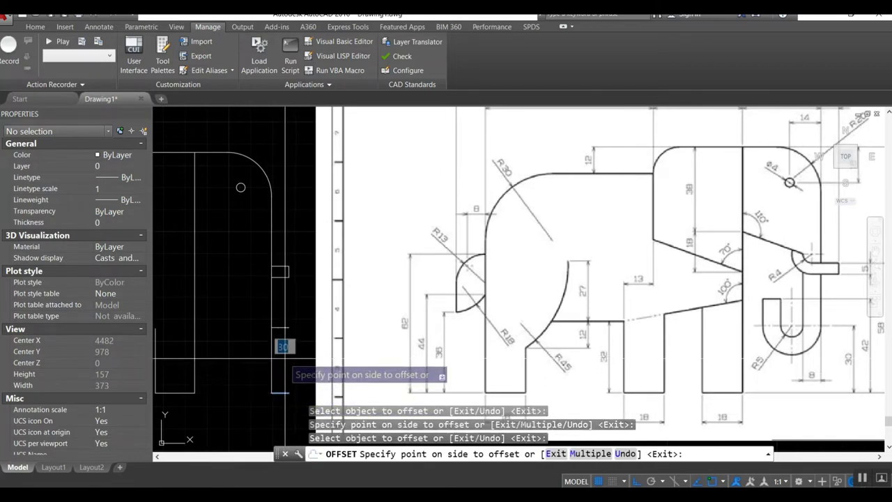
{"action": "left_click", "coordinate": [283, 347]}
{"action": "key", "text": "Return"}
Extend the horizontal line left to the outline's left vertical edge as boundary.
{"action": "type", "text": "ex"}
{"action": "key", "text": "Return"}
{"action": "left_click", "coordinate": [196, 352]}
{"action": "key", "text": "Return"}
{"action": "left_click", "coordinate": [282, 327]}
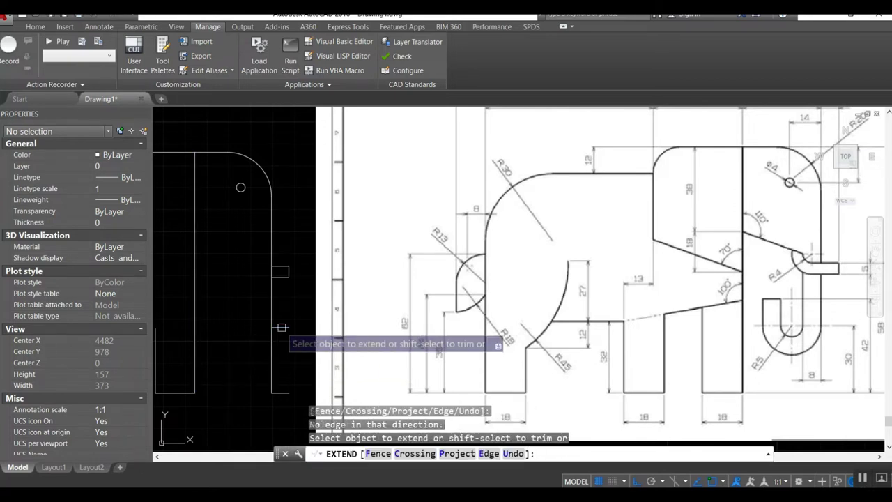
{"action": "left_click", "coordinate": [277, 326]}
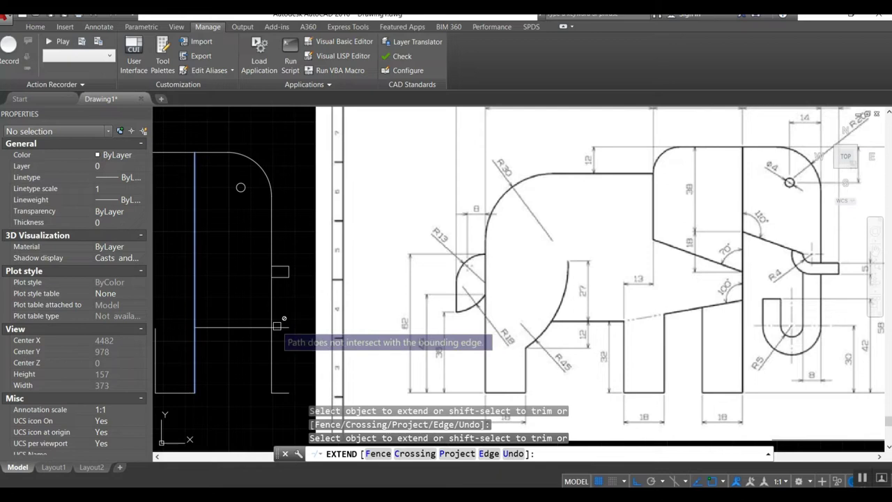
{"action": "key", "text": "Return"}
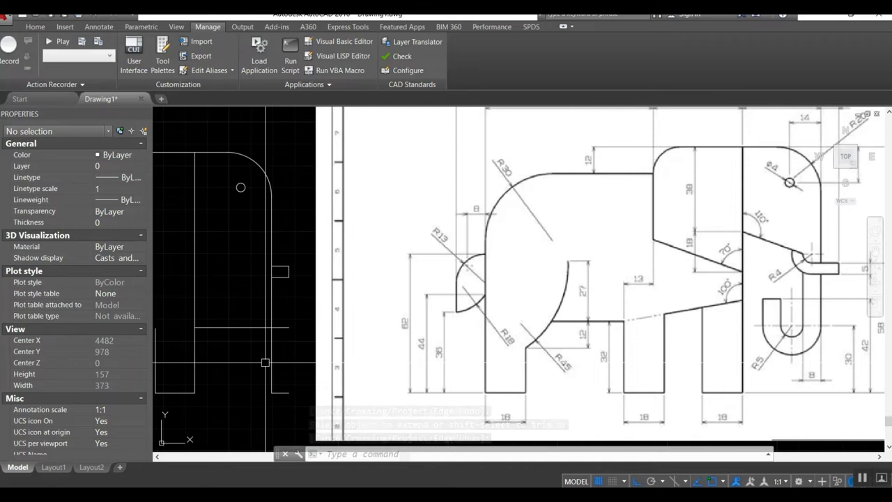
Offset the vertical lines 8 units to create new vertical guides.
{"action": "type", "text": "o"}
{"action": "key", "text": "Return"}
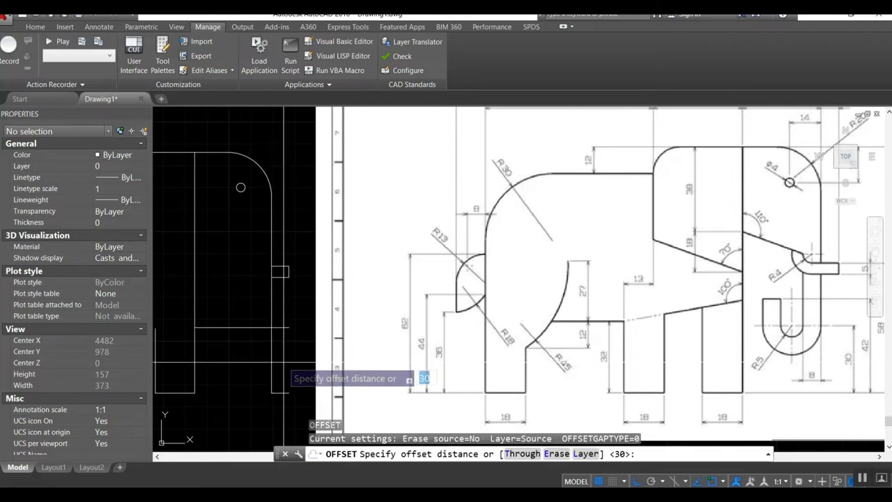
{"action": "type", "text": "8"}
{"action": "key", "text": "Return"}
{"action": "left_click", "coordinate": [271, 341]}
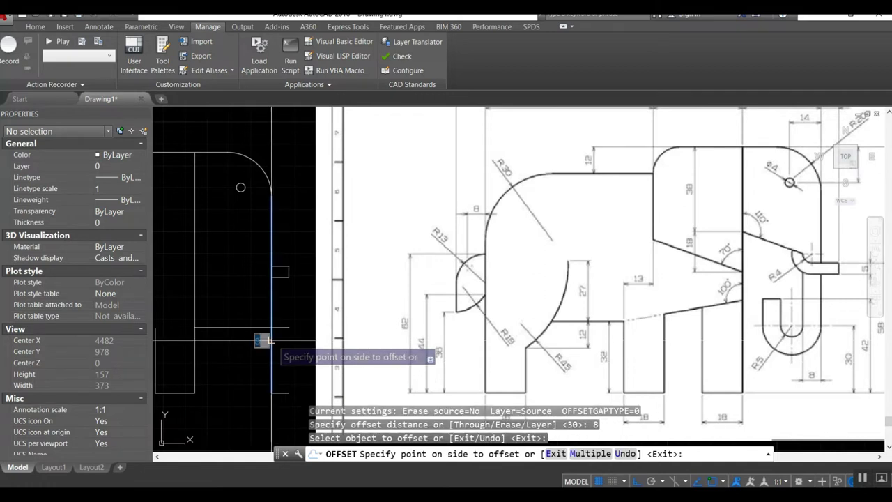
{"action": "left_click", "coordinate": [253, 348]}
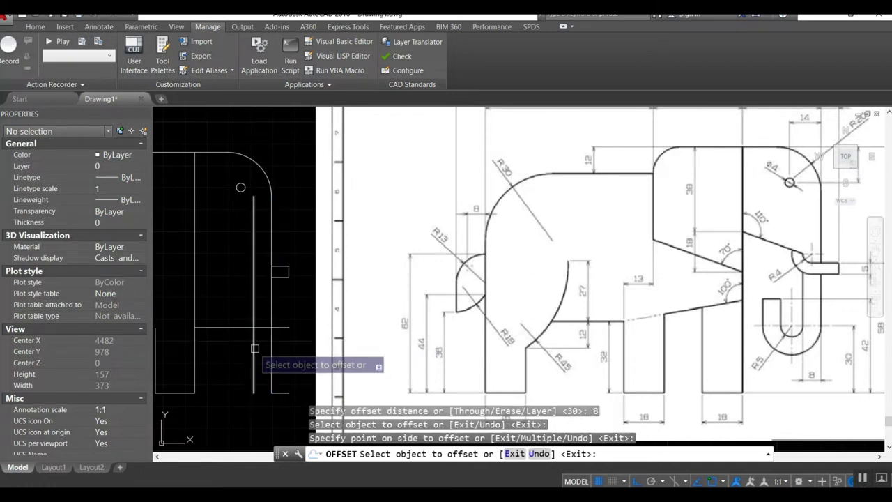
{"action": "left_click", "coordinate": [256, 348]}
{"action": "left_click", "coordinate": [277, 341]}
{"action": "key", "text": "Return"}
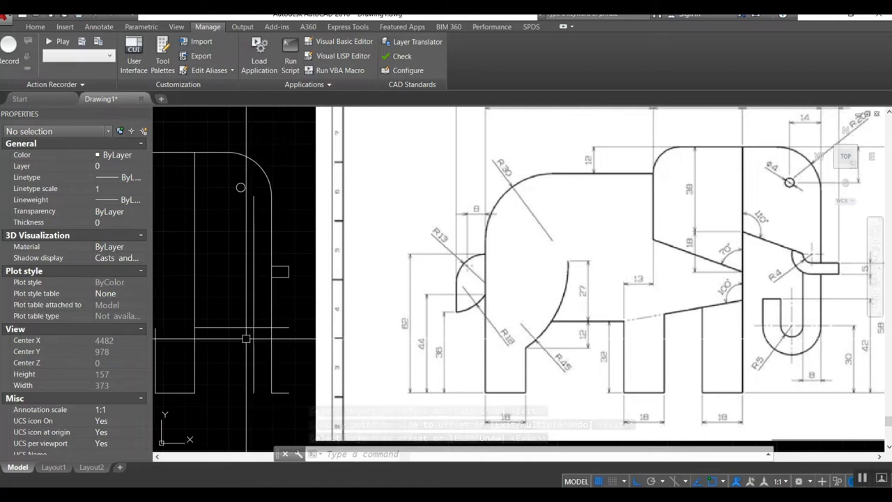
Offset a vertical line 42 units to the right.
{"action": "type", "text": "o"}
{"action": "key", "text": "Return"}
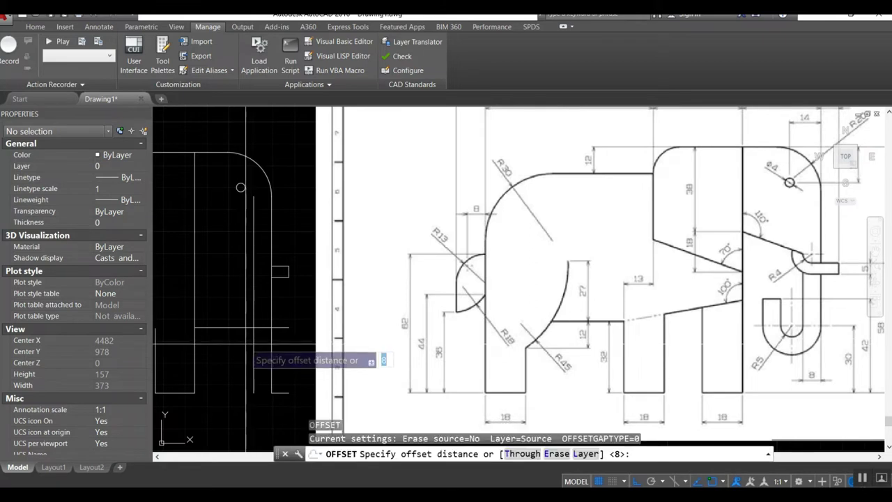
{"action": "key", "text": "Return"}
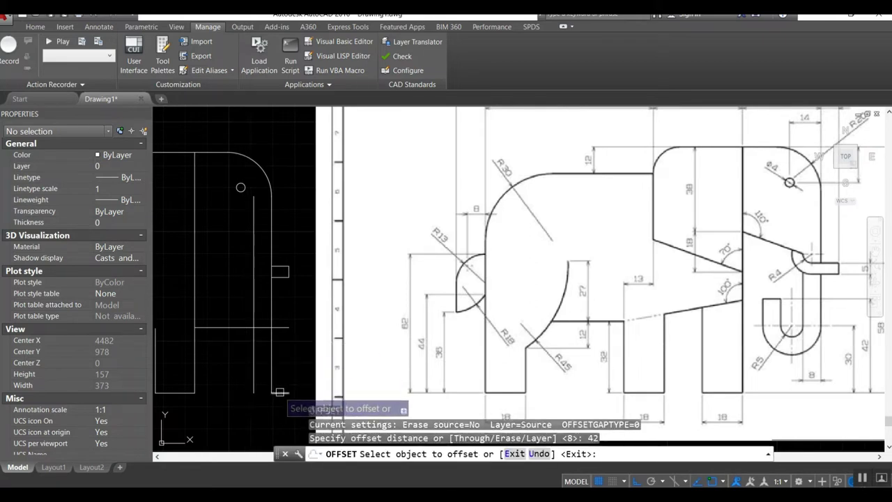
{"action": "left_click", "coordinate": [279, 347]}
{"action": "left_click", "coordinate": [287, 307]}
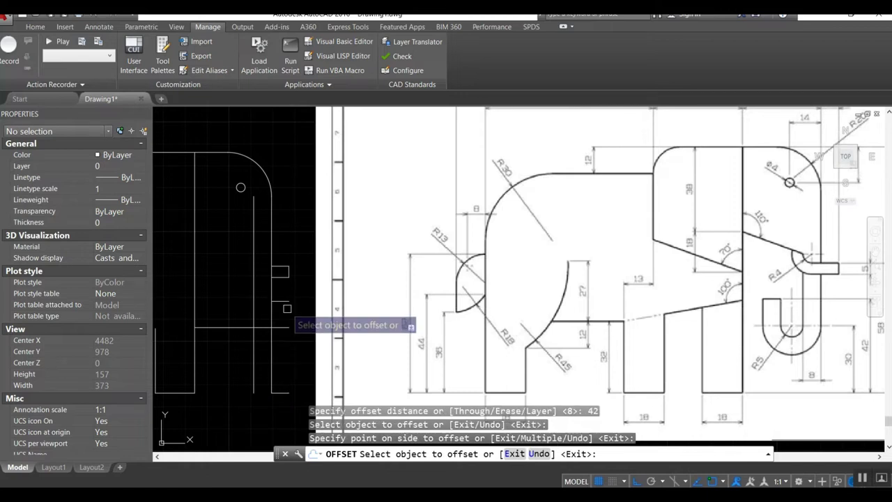
{"action": "key", "text": "Return"}
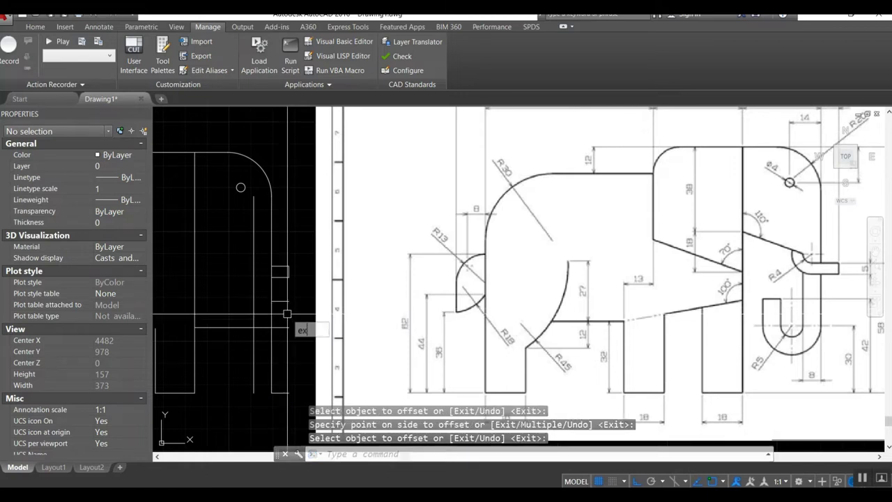
Extend the horizontal line to the left vertical line of the outline.
{"action": "key", "text": "Return"}
{"action": "left_click", "coordinate": [195, 304]}
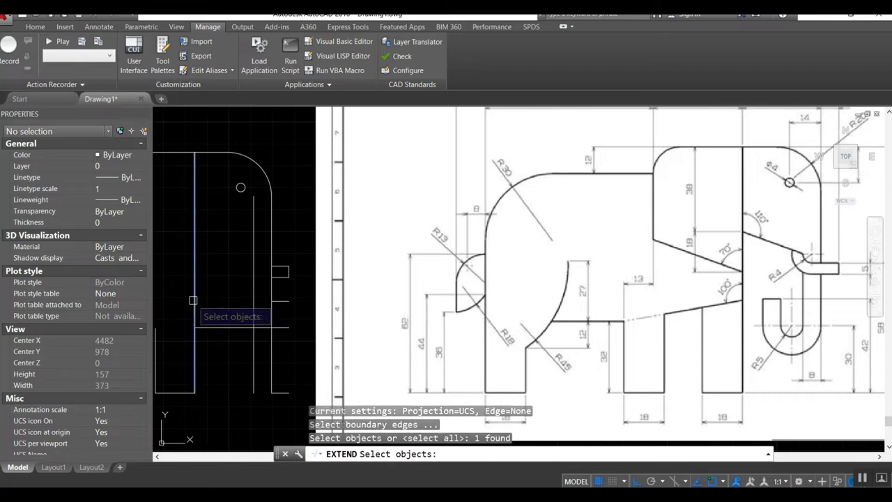
{"action": "key", "text": "Return"}
{"action": "left_click", "coordinate": [276, 310]}
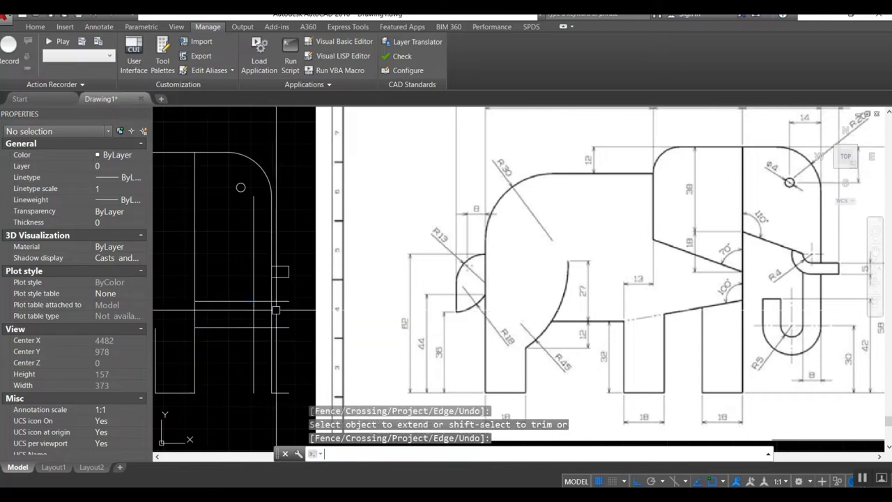
{"action": "key", "text": "Return"}
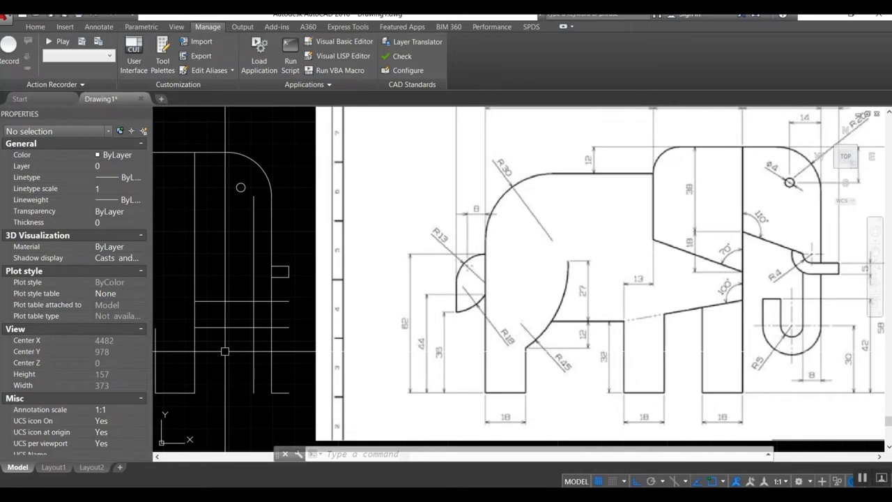
Offset the vertical line 10 units left, then the new copy 8 units further left.
{"action": "type", "text": "o"}
{"action": "key", "text": "Return"}
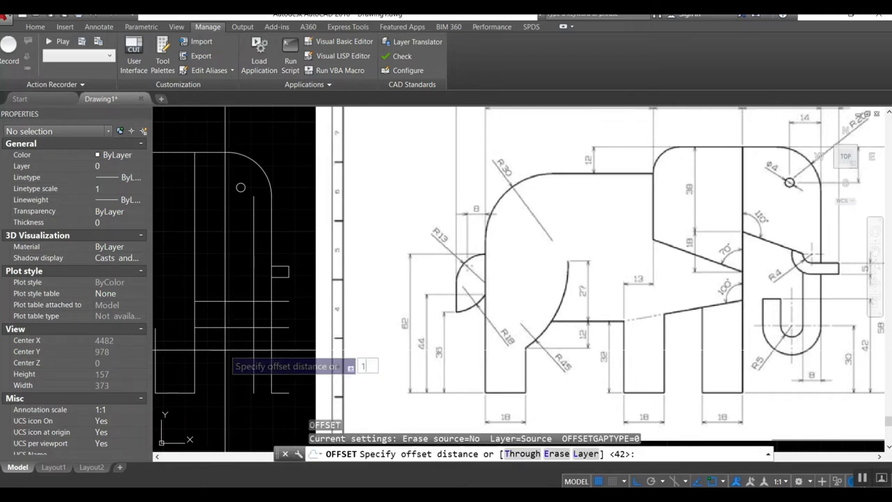
{"action": "type", "text": "0"}
{"action": "key", "text": "Return"}
{"action": "left_click", "coordinate": [253, 338]}
{"action": "left_click", "coordinate": [239, 337]}
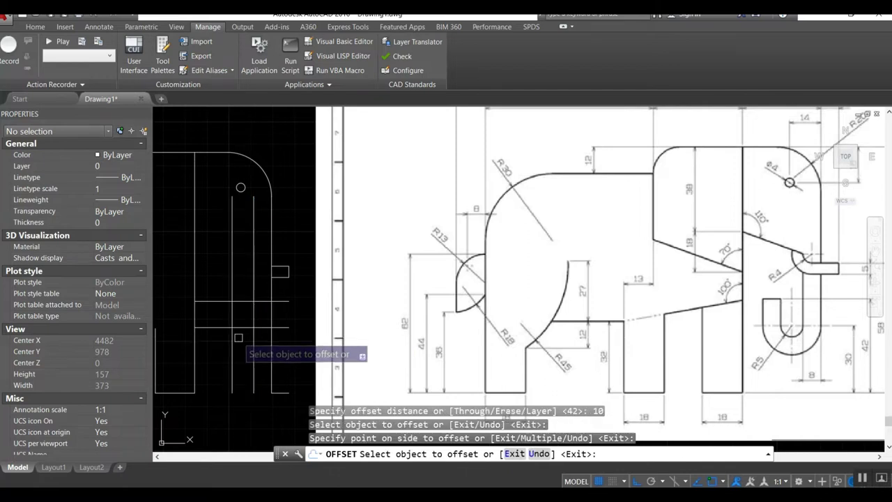
{"action": "key", "text": "Return"}
{"action": "key", "text": "Return"}
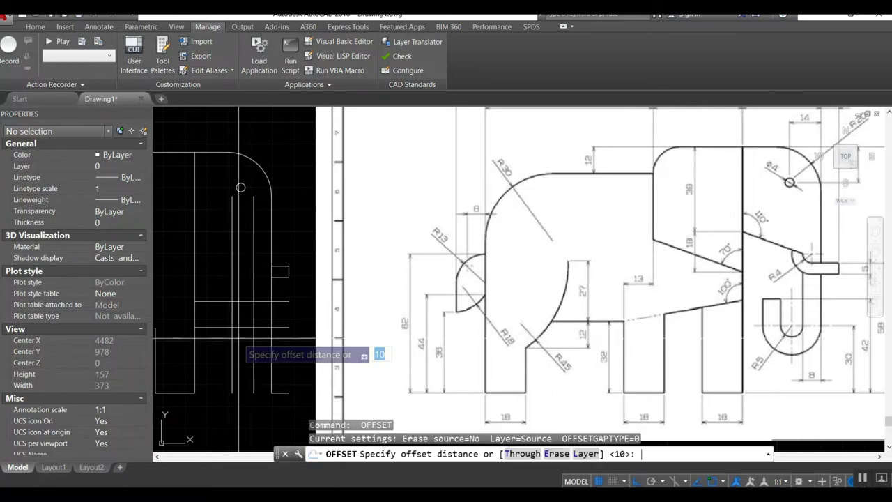
{"action": "type", "text": "8"}
{"action": "key", "text": "Return"}
{"action": "left_click", "coordinate": [232, 341]}
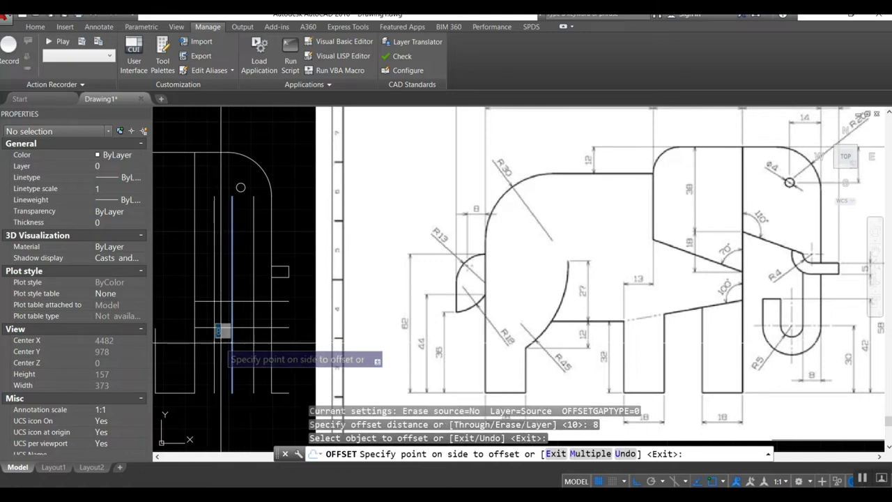
{"action": "left_click", "coordinate": [219, 343]}
{"action": "key", "text": "Return"}
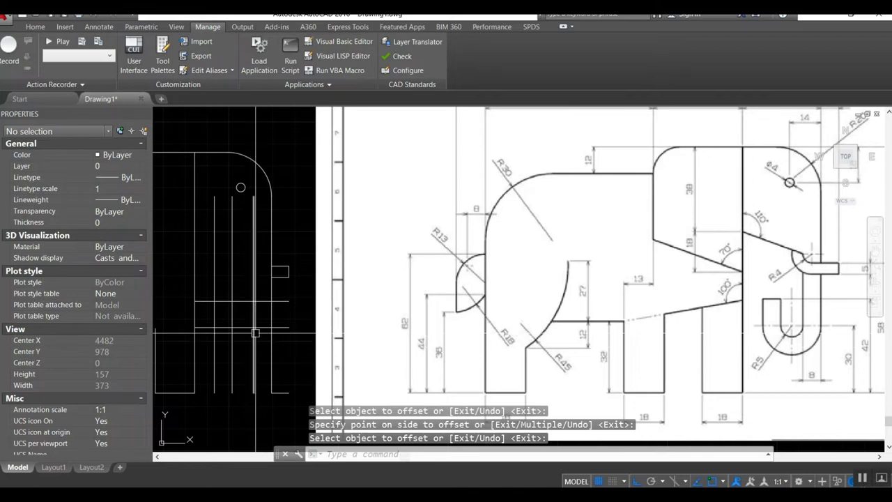
Trim both ends of the horizontal line between the vertical guides.
{"action": "type", "text": "tr"}
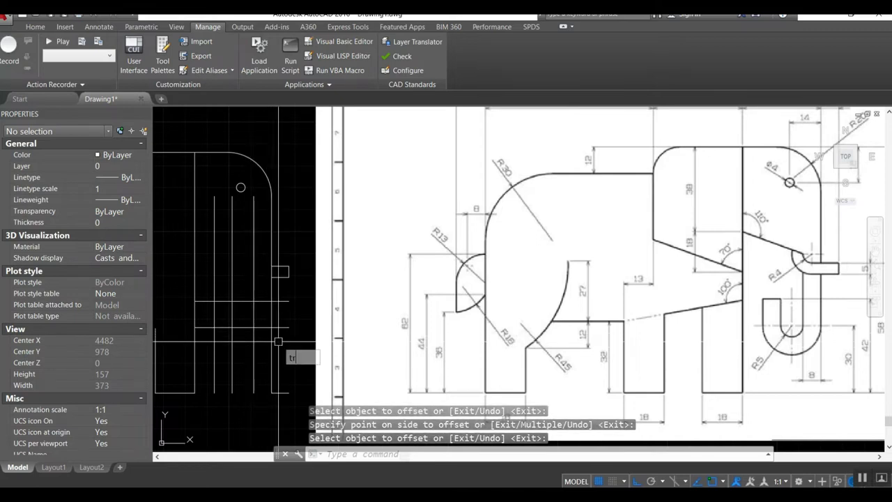
{"action": "key", "text": "Return"}
{"action": "key", "text": "Return"}
{"action": "left_click", "coordinate": [280, 301]}
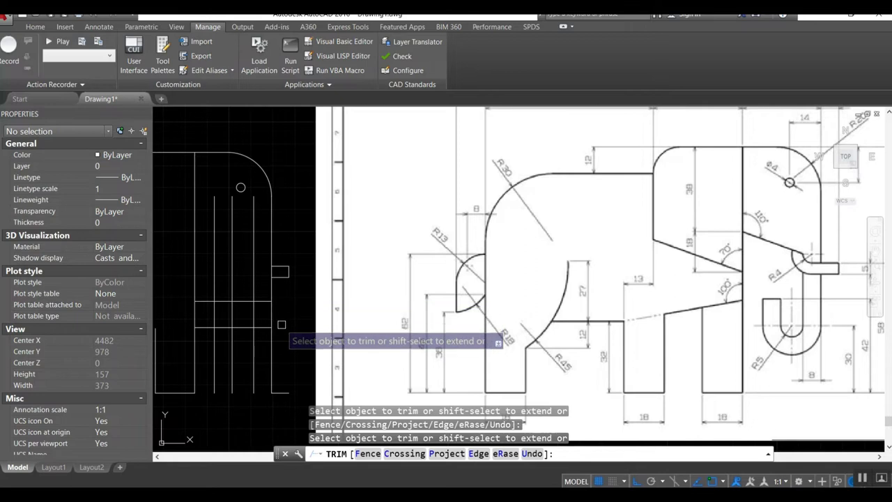
{"action": "left_click", "coordinate": [205, 301]}
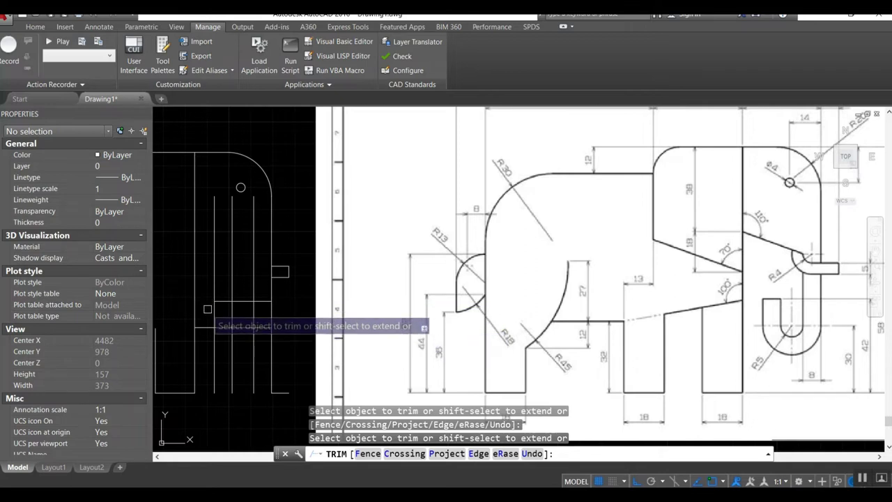
{"action": "key", "text": "Return"}
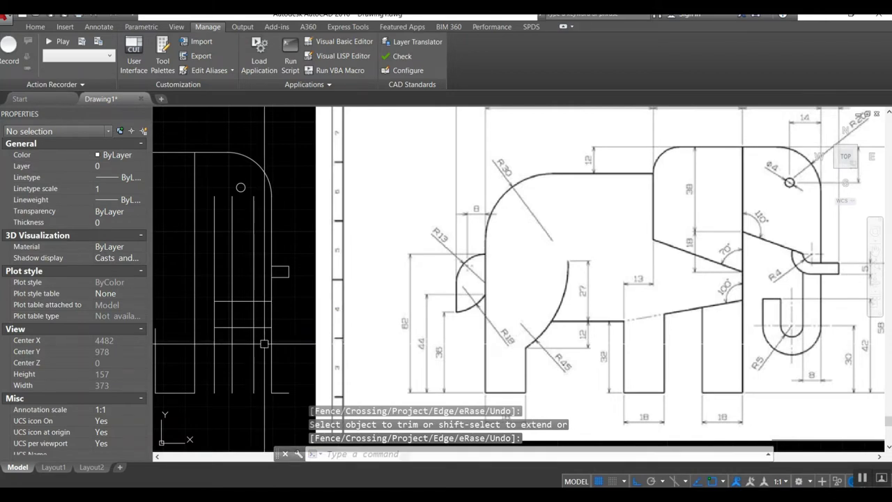
Draw a small circle centred at the line's midpoint.
{"action": "type", "text": "c"}
{"action": "key", "text": "Return"}
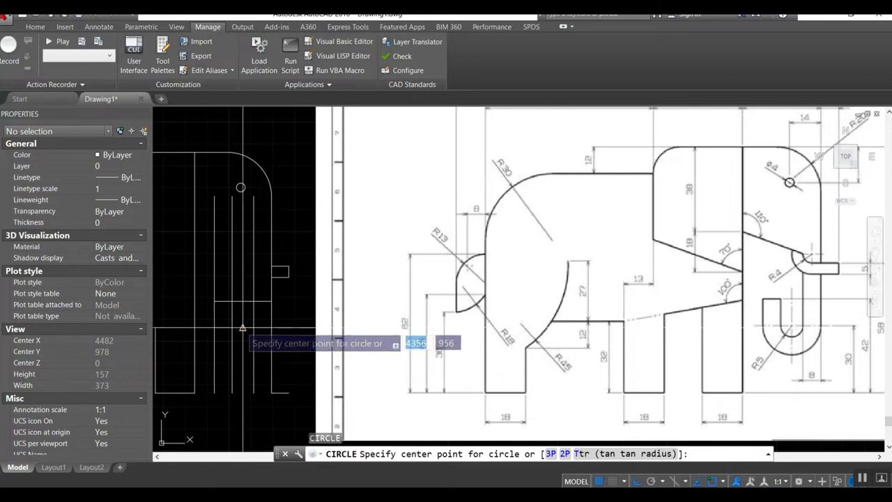
{"action": "left_click", "coordinate": [243, 327]}
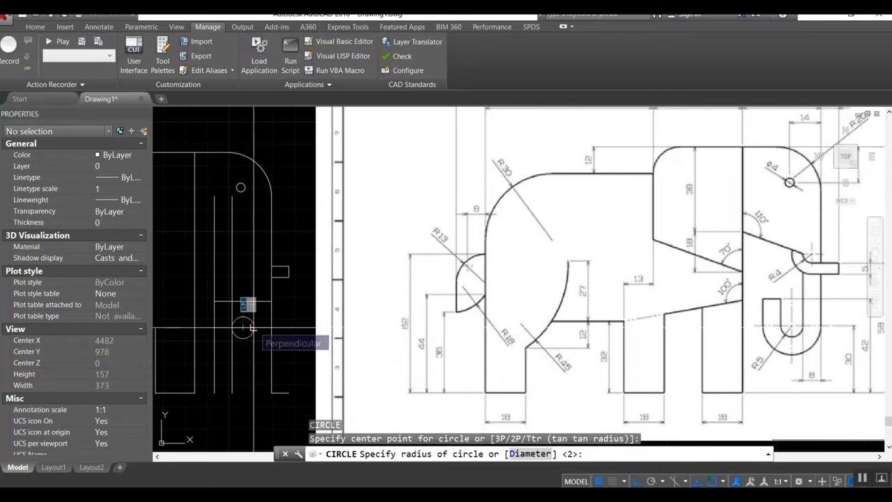
{"action": "left_click", "coordinate": [251, 328]}
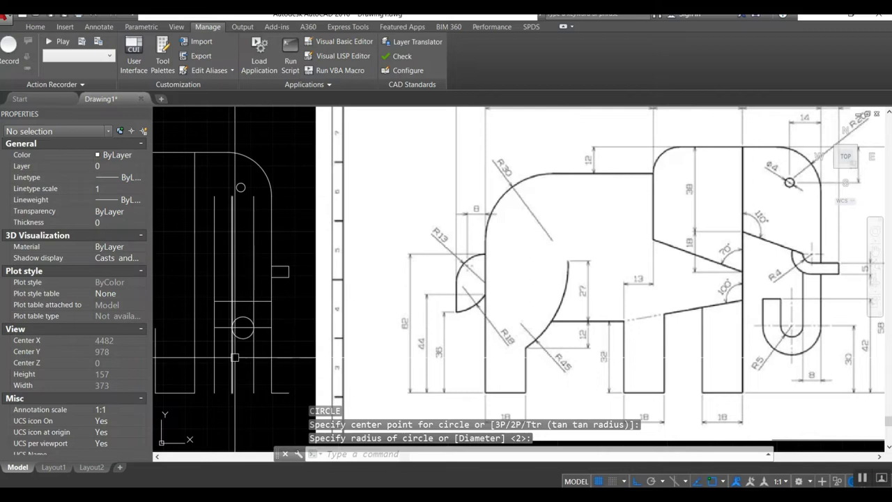
Offset the small circle 8 units outward into a larger concentric ring.
{"action": "key", "text": "o"}
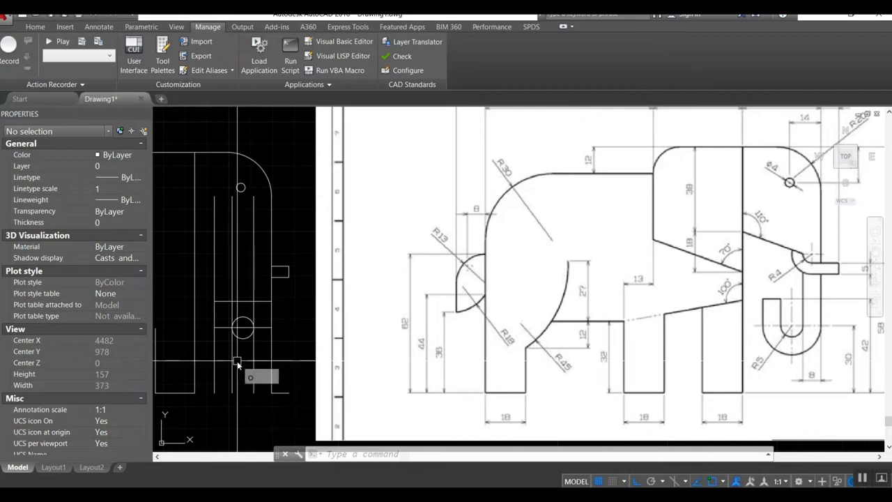
{"action": "key", "text": "Return"}
{"action": "key", "text": "Return"}
{"action": "left_click", "coordinate": [234, 326]}
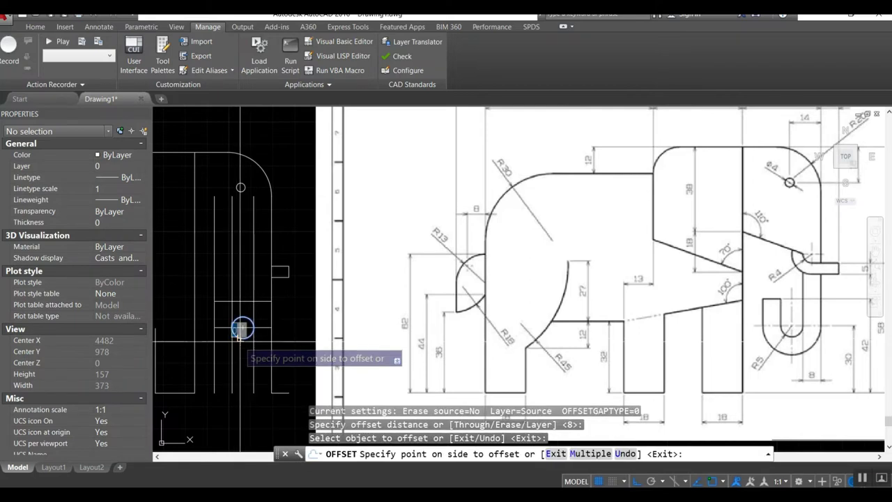
{"action": "left_click", "coordinate": [239, 369]}
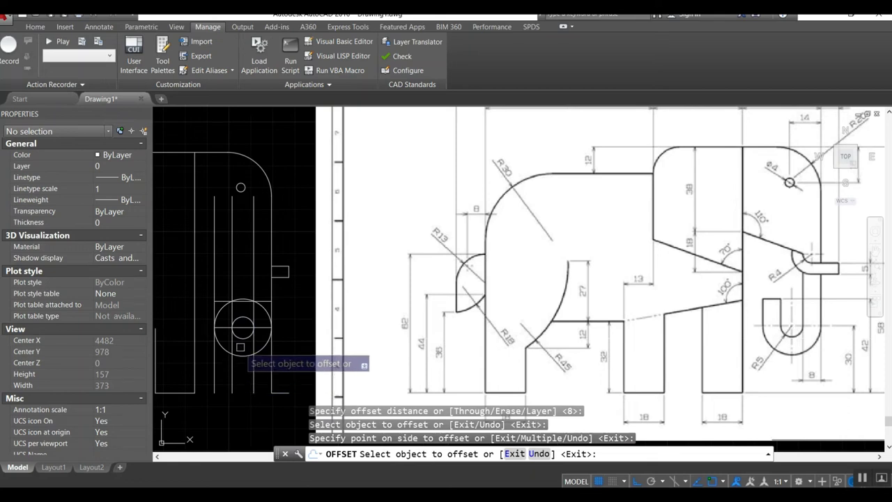
{"action": "key", "text": "Return"}
{"action": "key", "text": "Return"}
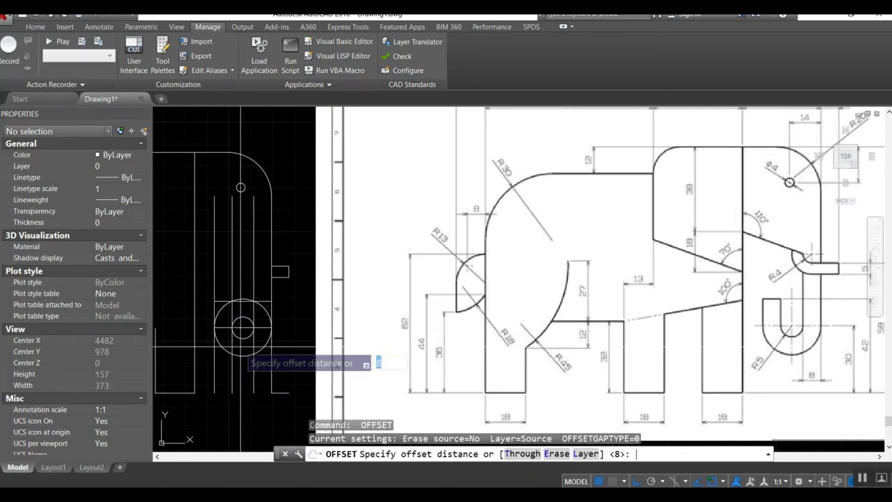
{"action": "key", "text": "Return"}
{"action": "key", "text": "Escape"}
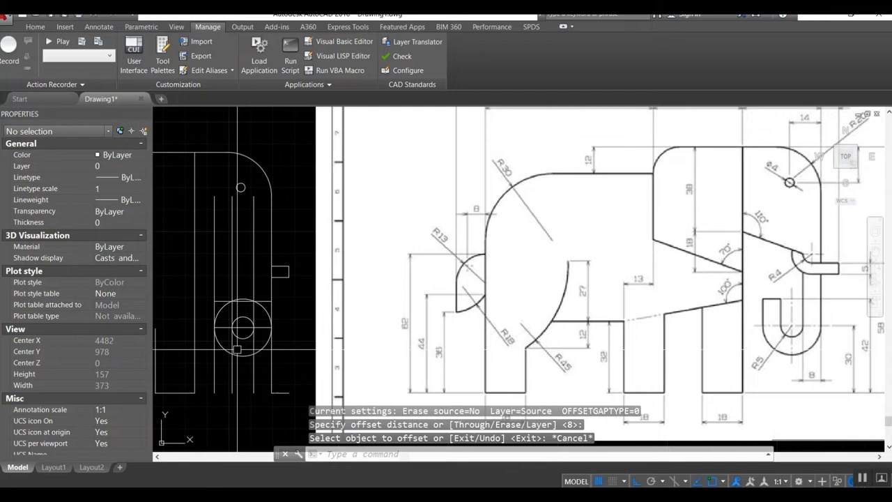
{"action": "type", "text": "tr"}
Trim the upper arcs of both circles and the adjoining vertical and horizontal lines.
{"action": "key", "text": "Return"}
{"action": "key", "text": "Return"}
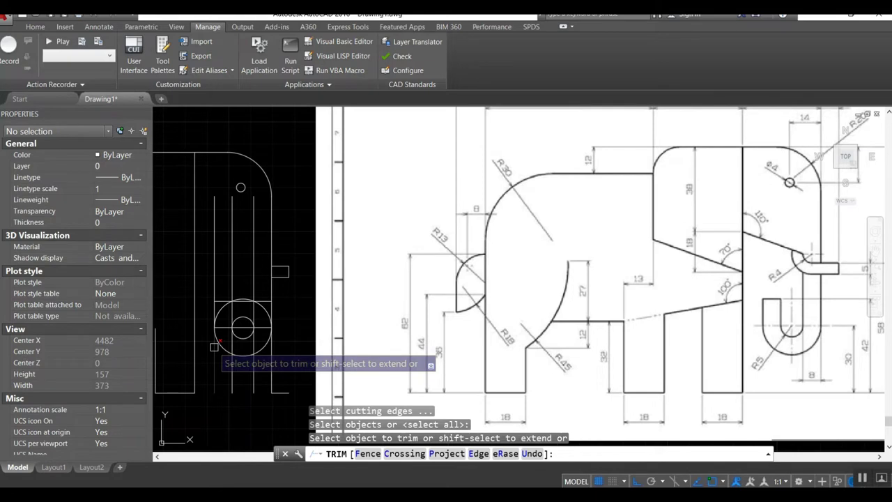
{"action": "left_click", "coordinate": [237, 320]}
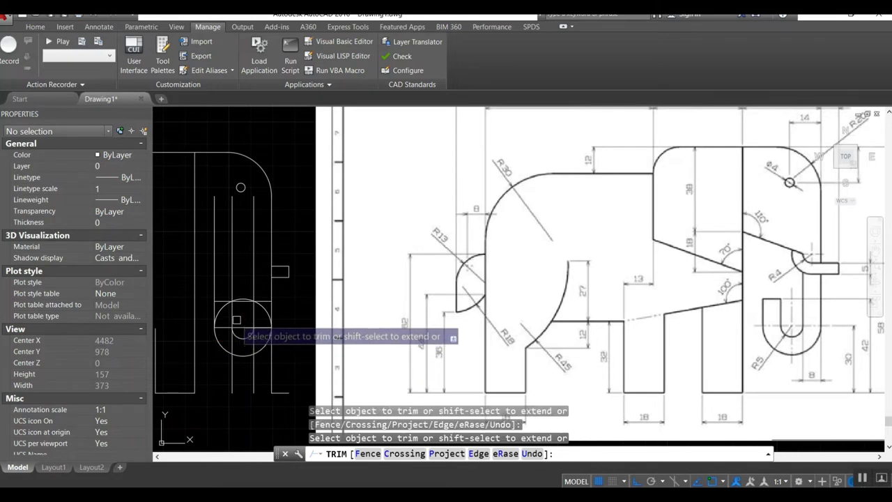
{"action": "left_click", "coordinate": [220, 312]}
{"action": "left_click", "coordinate": [259, 314]}
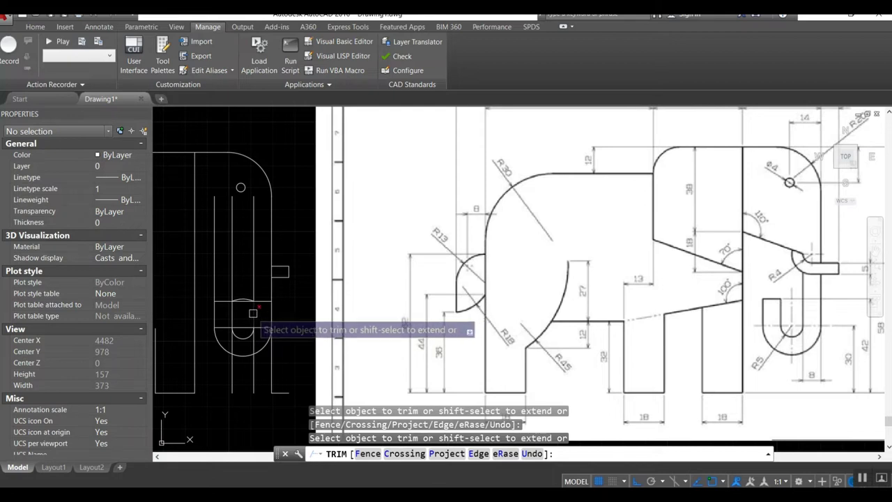
{"action": "left_click", "coordinate": [231, 300]}
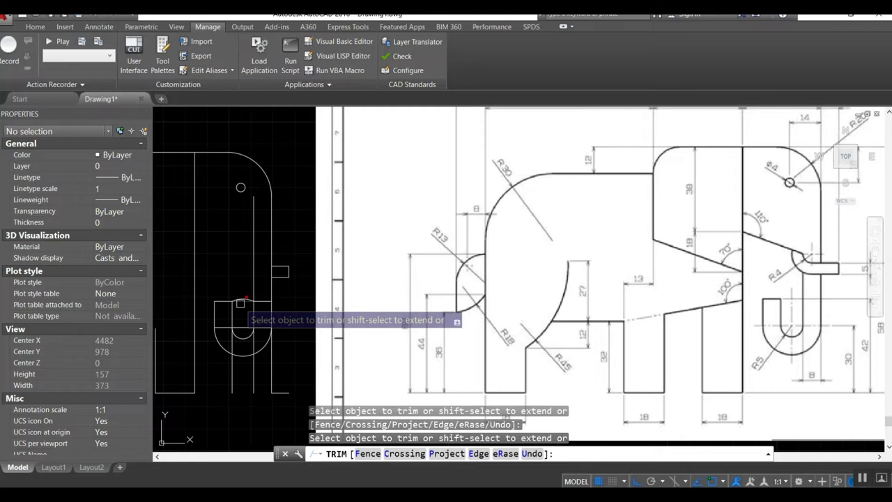
{"action": "left_click", "coordinate": [240, 302]}
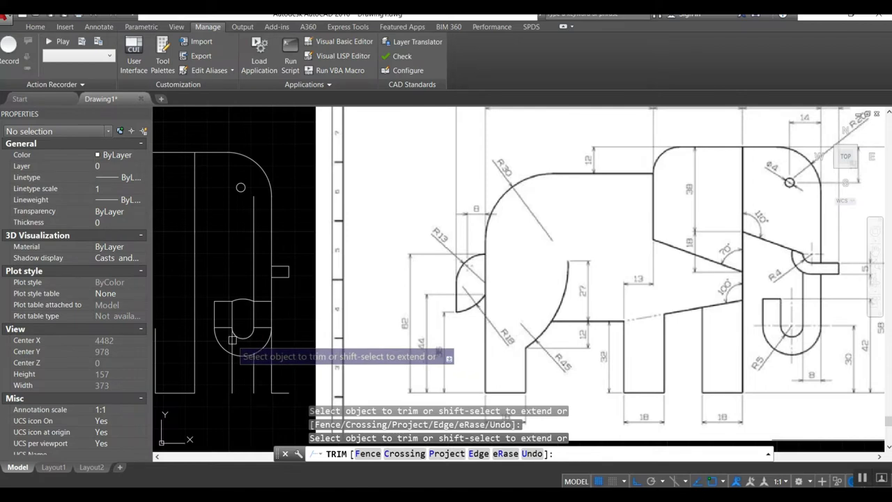
{"action": "key", "text": "Return"}
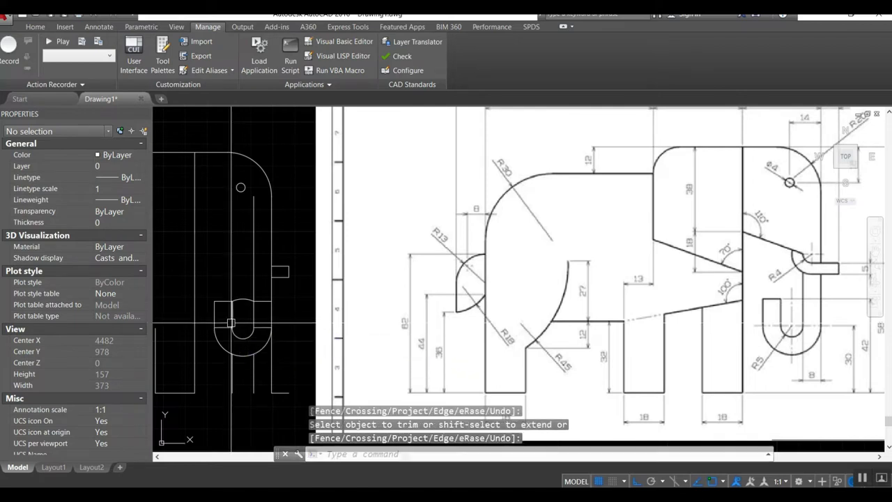
Erase the leftover guide lines and trim one more stray segment.
{"action": "type", "text": "e"}
{"action": "key", "text": "Return"}
{"action": "left_click", "coordinate": [229, 324]}
{"action": "left_click", "coordinate": [255, 313]}
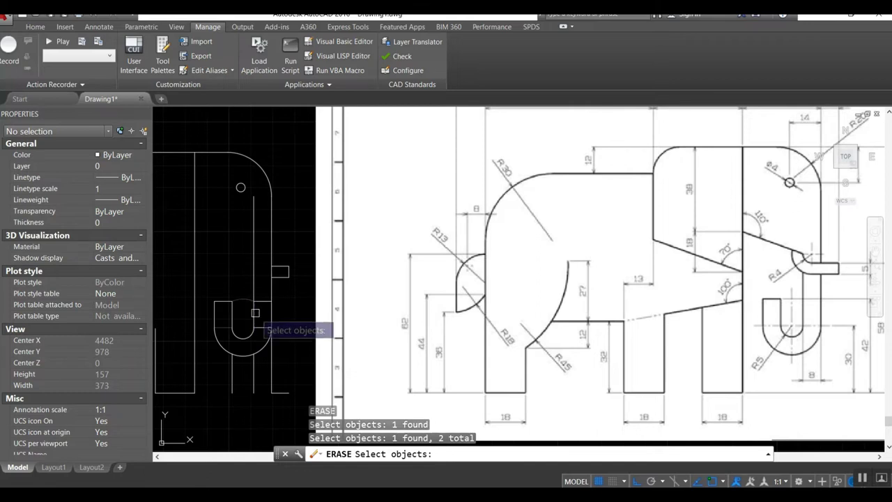
{"action": "left_click", "coordinate": [255, 313]}
{"action": "left_click", "coordinate": [262, 300]}
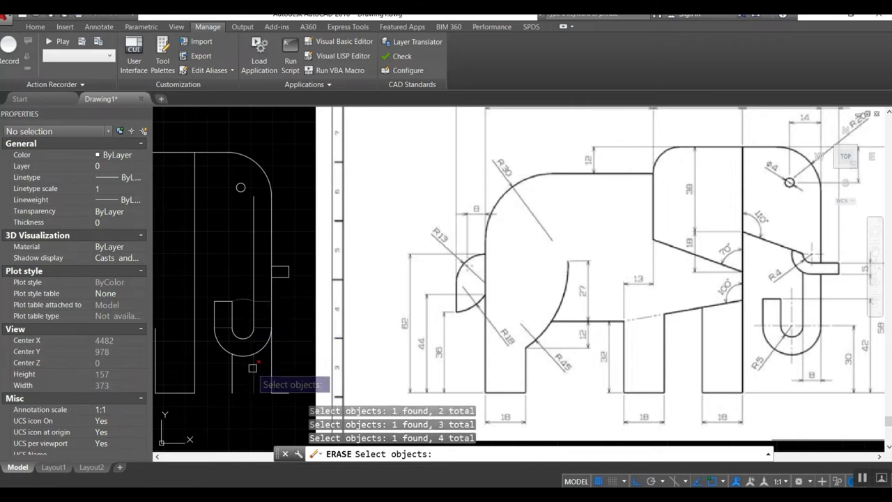
{"action": "left_click", "coordinate": [272, 368]}
{"action": "left_click", "coordinate": [277, 373]}
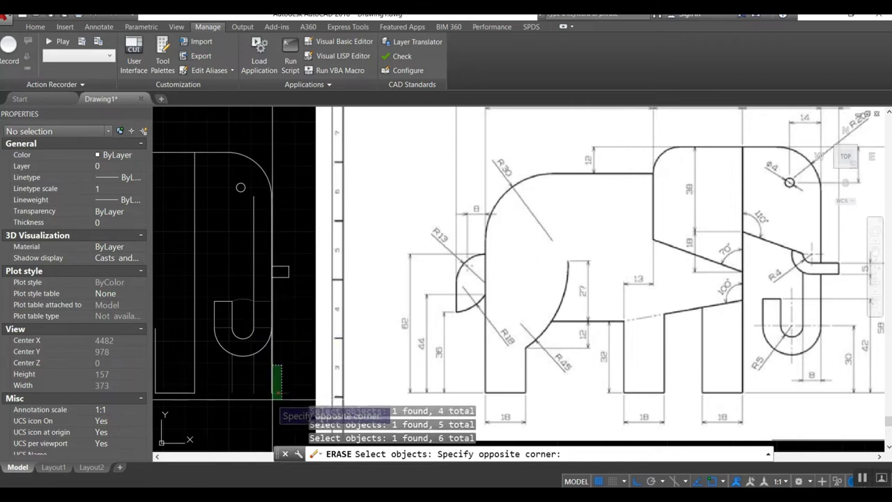
{"action": "left_click", "coordinate": [291, 393]}
{"action": "left_click", "coordinate": [284, 382]}
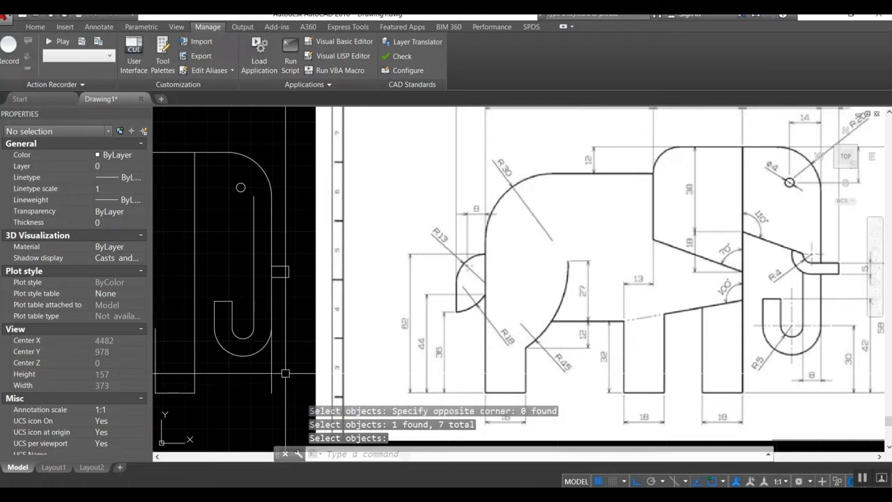
{"action": "type", "text": "tr"}
{"action": "key", "text": "Return"}
{"action": "key", "text": "Return"}
{"action": "left_click", "coordinate": [277, 369]}
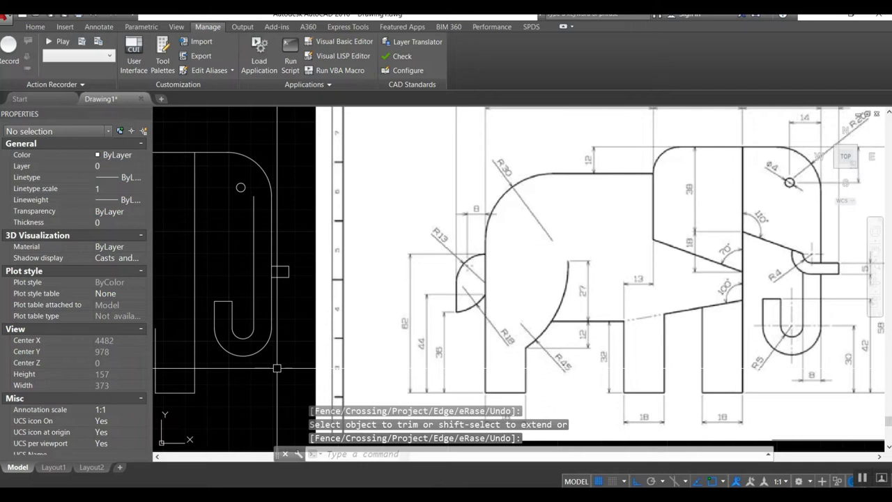
Extend the lower tusk line to the vertical line boundary.
{"action": "left_click", "coordinate": [273, 366]}
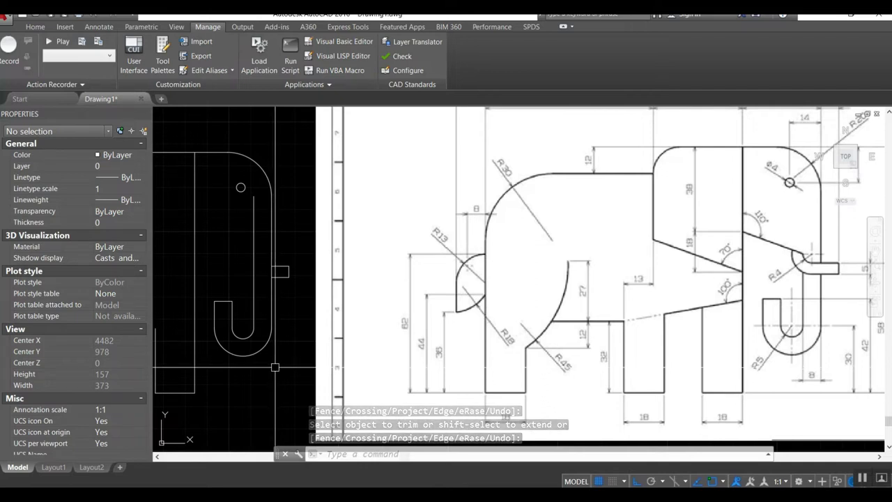
{"action": "key", "text": "Return"}
{"action": "key", "text": "Return"}
{"action": "key", "text": "Escape"}
{"action": "type", "text": "ex"}
{"action": "key", "text": "Return"}
{"action": "left_click", "coordinate": [278, 272]}
{"action": "left_click", "coordinate": [276, 276]}
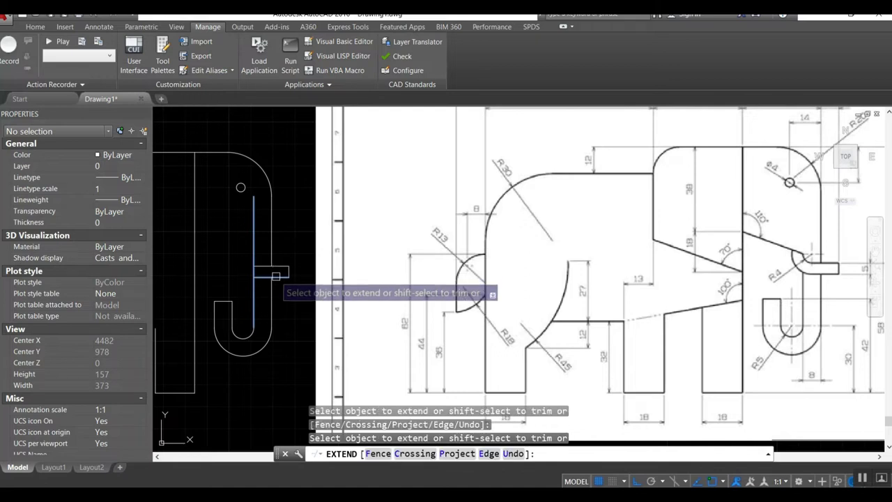
{"action": "key", "text": "Escape"}
Offset the tusk line 4 units to form its parallel edge.
{"action": "type", "text": "o"}
{"action": "key", "text": "Return"}
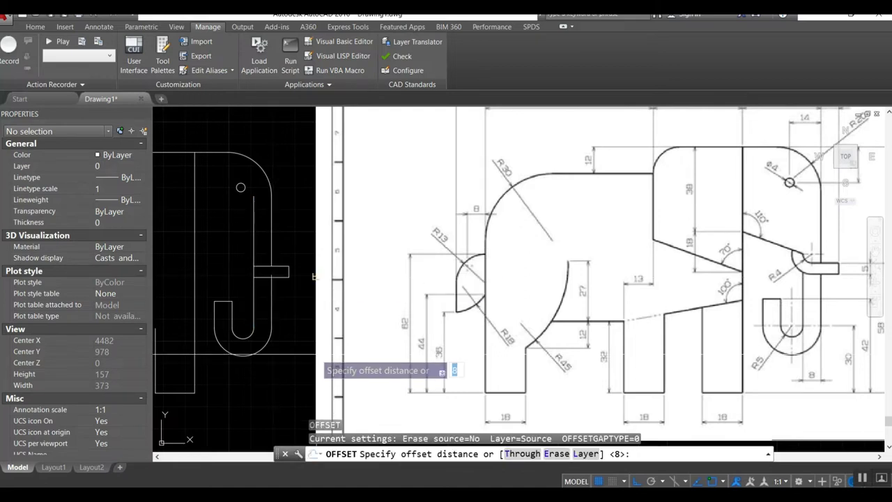
{"action": "type", "text": "4"}
{"action": "key", "text": "Return"}
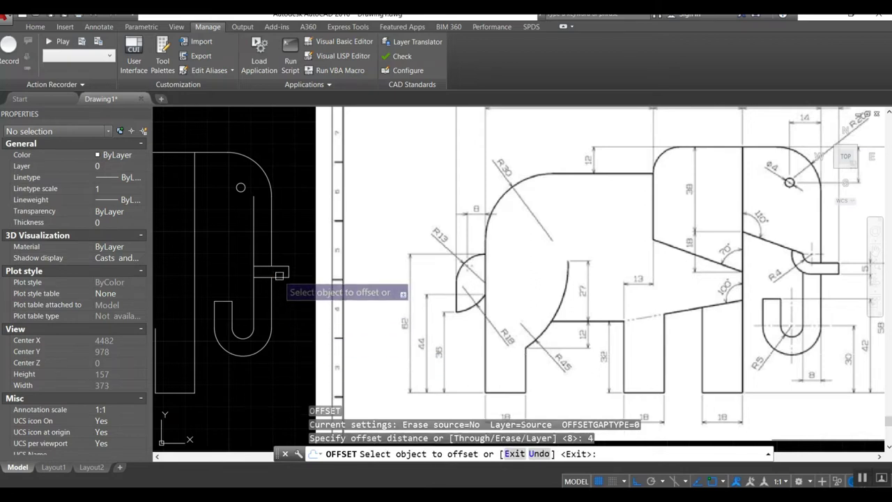
{"action": "left_click", "coordinate": [277, 267]}
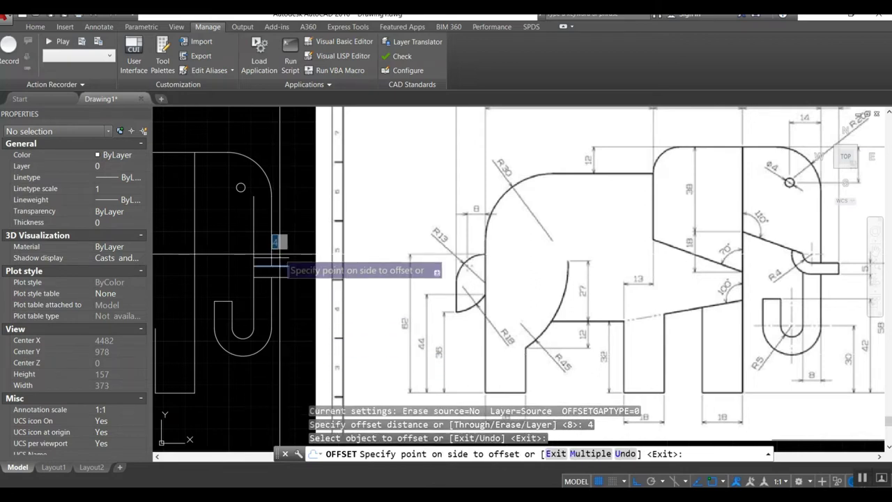
{"action": "left_click", "coordinate": [280, 267]}
{"action": "key", "text": "Escape"}
Draw a radius-5 circle beside the tusk and offset a larger concentric ring around it.
{"action": "type", "text": "c"}
{"action": "key", "text": "Return"}
{"action": "left_click", "coordinate": [262, 257]}
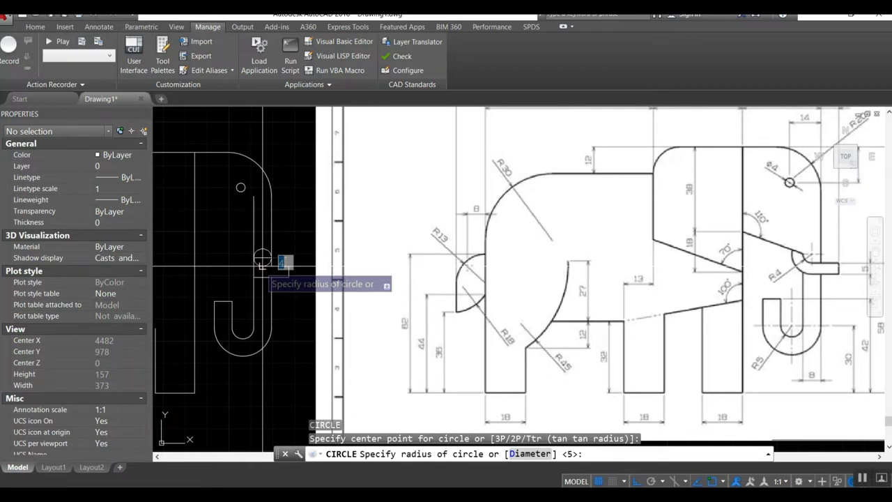
{"action": "key", "text": "Return"}
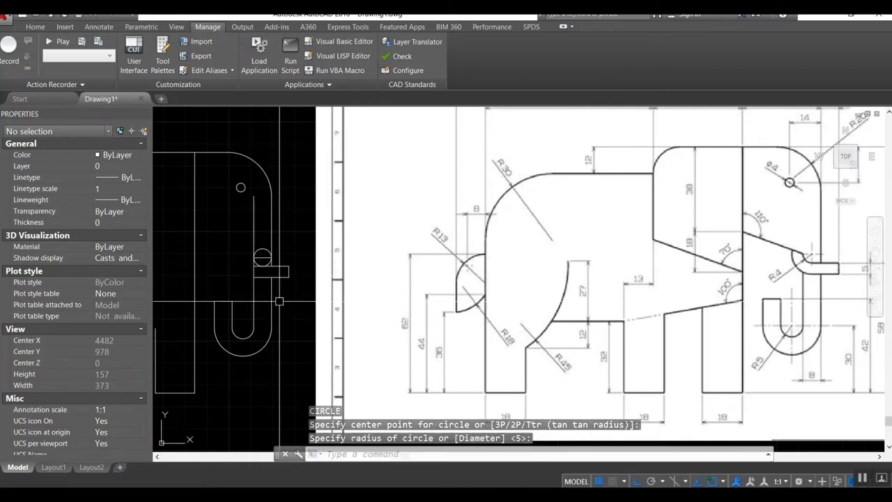
{"action": "type", "text": "o"}
{"action": "key", "text": "Return"}
{"action": "key", "text": "Return"}
{"action": "left_click", "coordinate": [262, 249]}
{"action": "left_click", "coordinate": [240, 249]}
Offset the head's top horizontal line 38 units downward.
{"action": "type", "text": "o"}
{"action": "key", "text": "Return"}
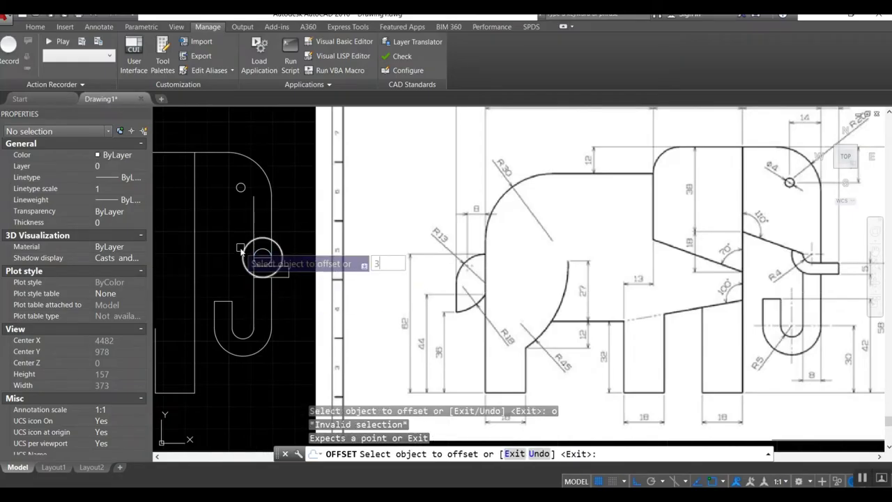
{"action": "type", "text": "8"}
{"action": "key", "text": "Return"}
{"action": "left_click", "coordinate": [182, 153]}
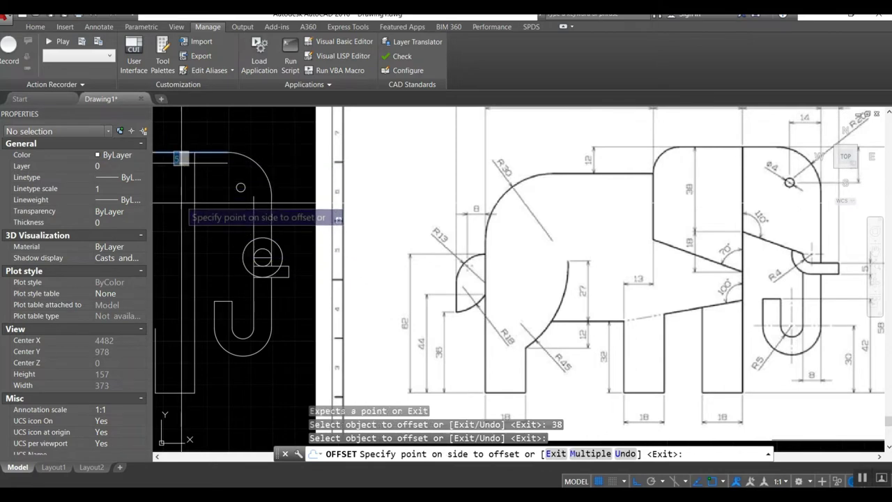
{"action": "key", "text": "Escape"}
{"action": "type", "text": "o"}
{"action": "key", "text": "Return"}
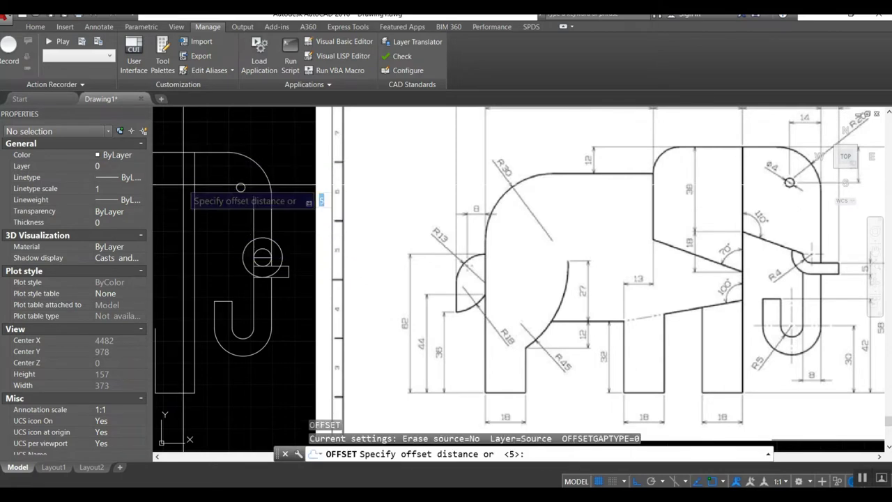
{"action": "type", "text": "38"}
{"action": "key", "text": "Return"}
{"action": "left_click", "coordinate": [183, 153]}
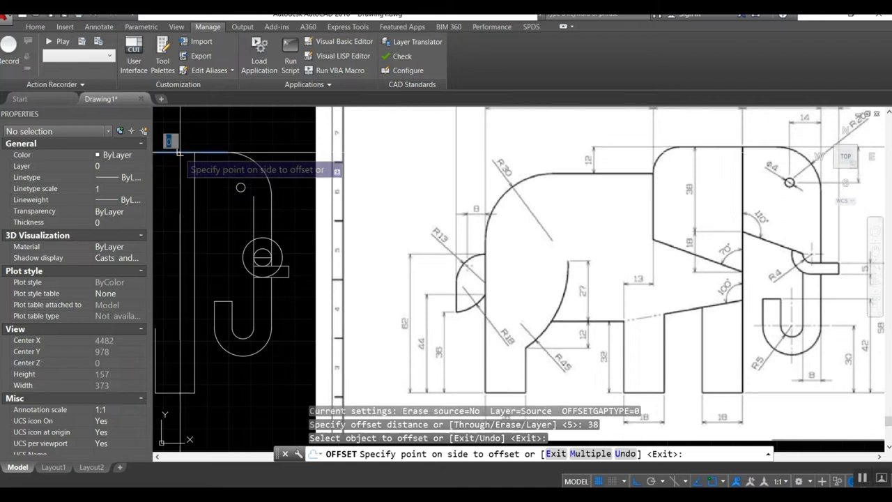
{"action": "left_click", "coordinate": [186, 197]}
{"action": "key", "text": "Escape"}
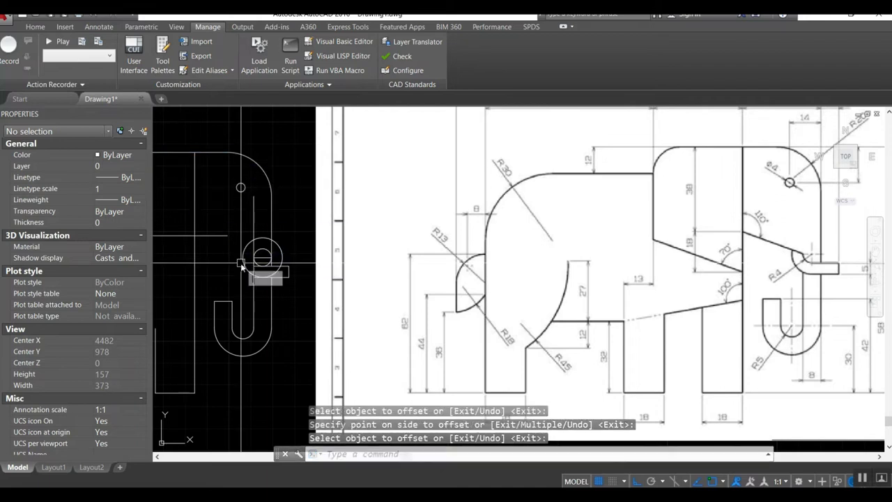
{"action": "type", "text": "l"}
{"action": "key", "text": "Return"}
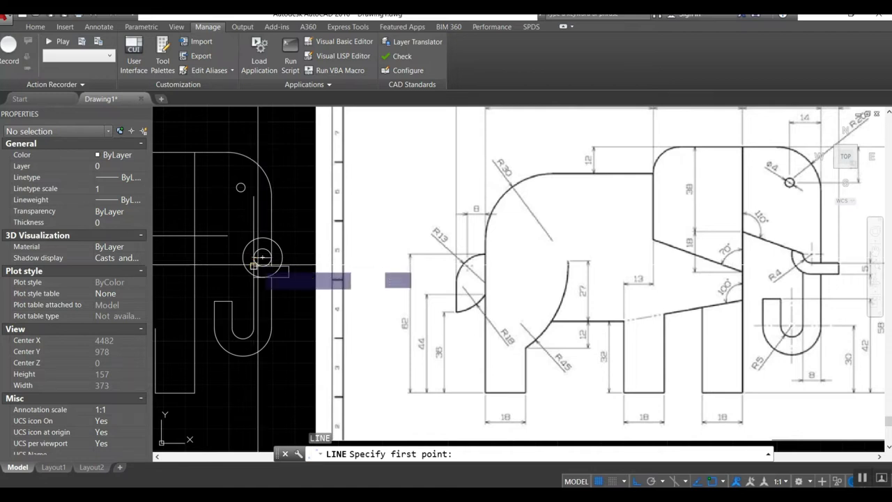
Finish the horizontal line beside the circle and erase the extra inner circle at the trunk.
{"action": "left_click", "coordinate": [254, 236]}
{"action": "left_click", "coordinate": [195, 236]}
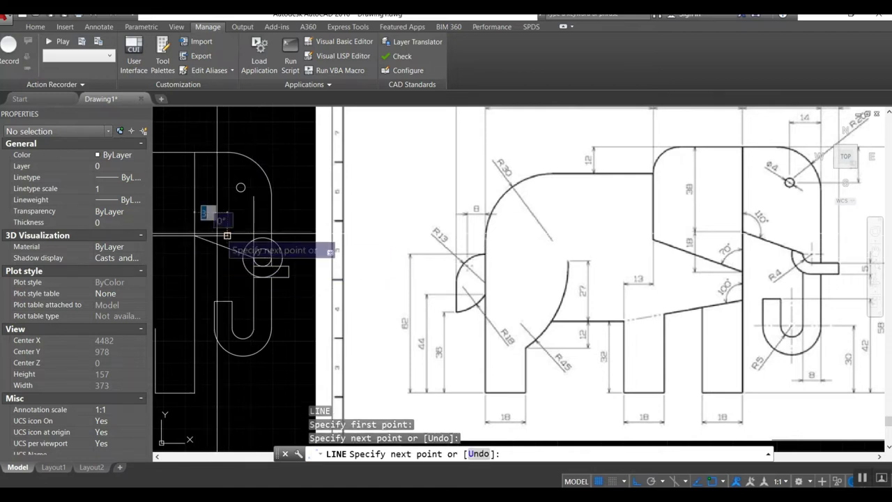
{"action": "key", "text": "Return"}
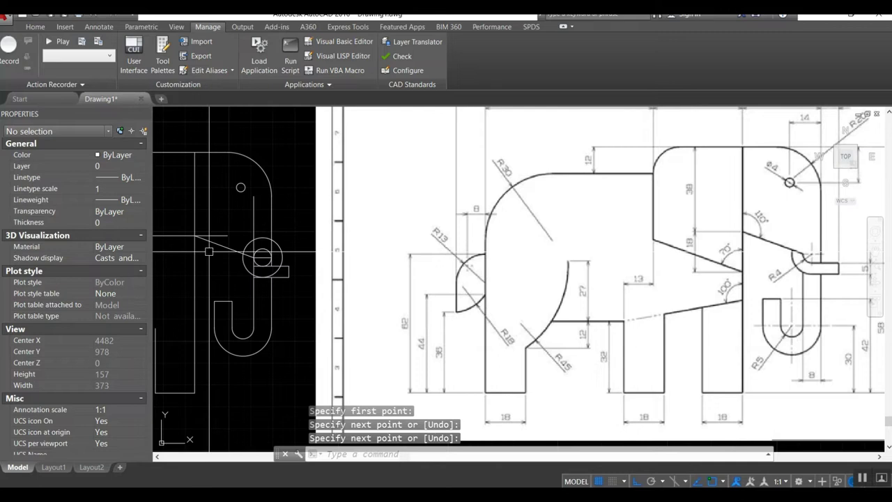
{"action": "type", "text": "e"}
{"action": "key", "text": "Return"}
{"action": "left_click", "coordinate": [255, 259]}
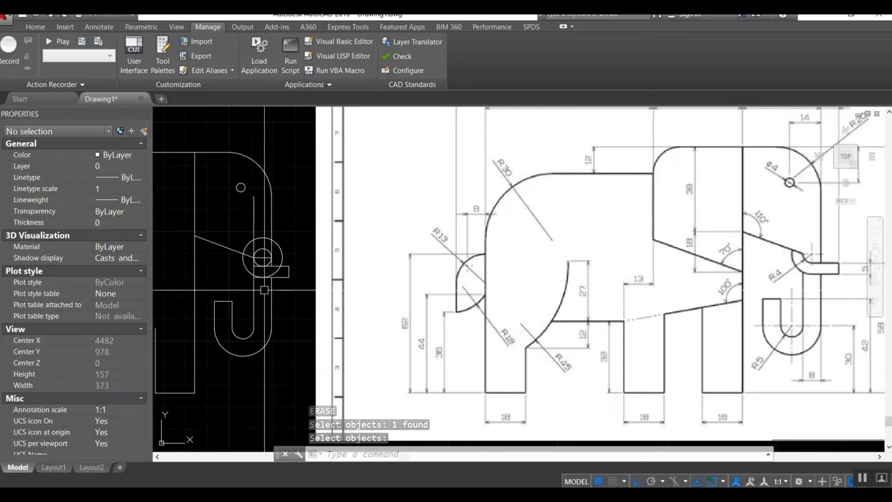
{"action": "key", "text": "Return"}
Trim the large circle and lines at the trunk junction into a curved tusk joint.
{"action": "type", "text": "tr"}
{"action": "key", "text": "Return"}
{"action": "left_click", "coordinate": [236, 247]}
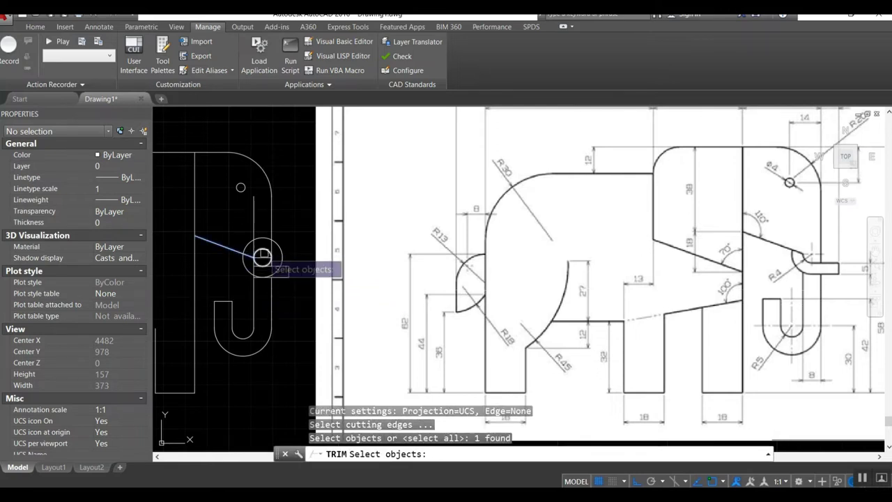
{"action": "key", "text": "Return"}
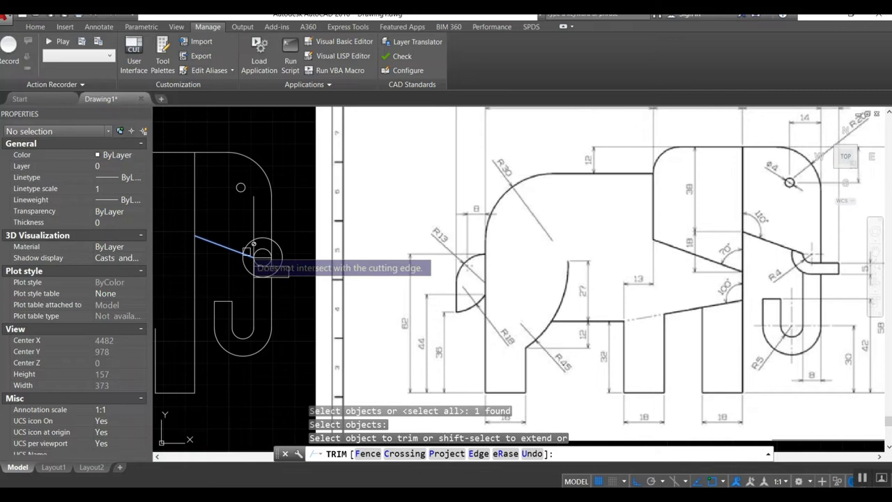
{"action": "key", "text": "Escape"}
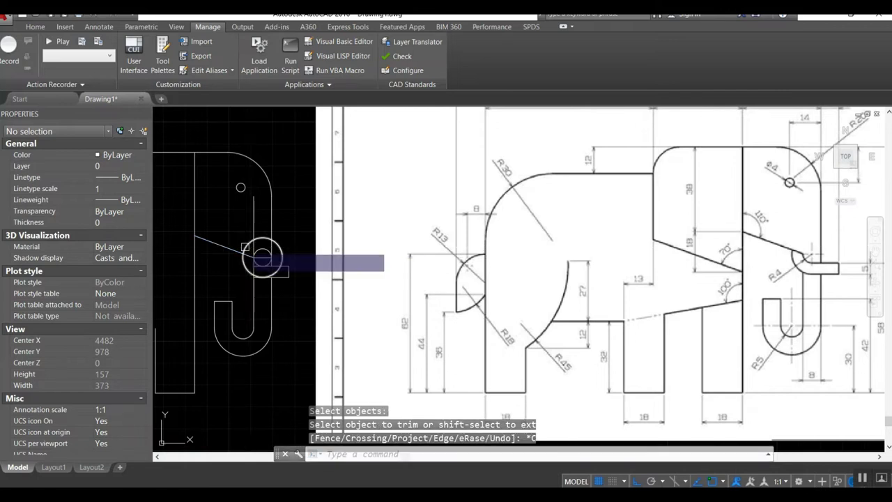
{"action": "key", "text": "Return"}
{"action": "key", "text": "Return"}
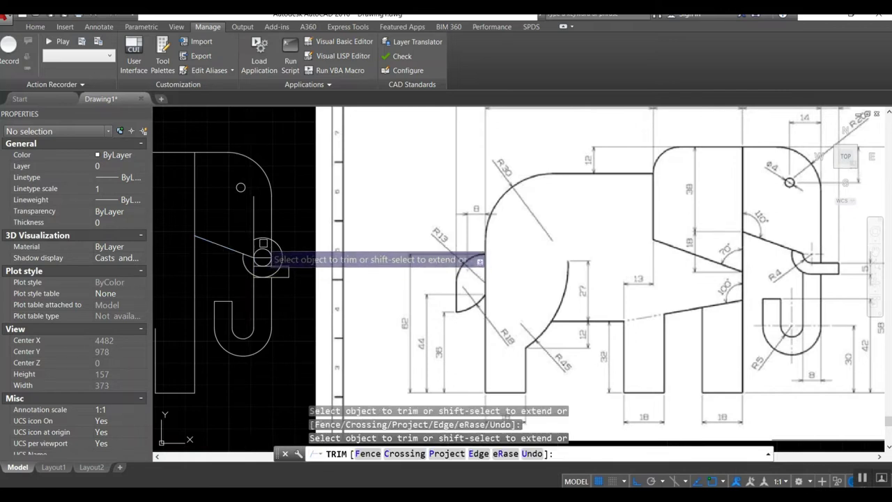
{"action": "scroll", "coordinate": [258, 275], "scroll_direction": "up", "scroll_amount": 2}
{"action": "scroll", "coordinate": [253, 278], "scroll_direction": "up", "scroll_amount": 2}
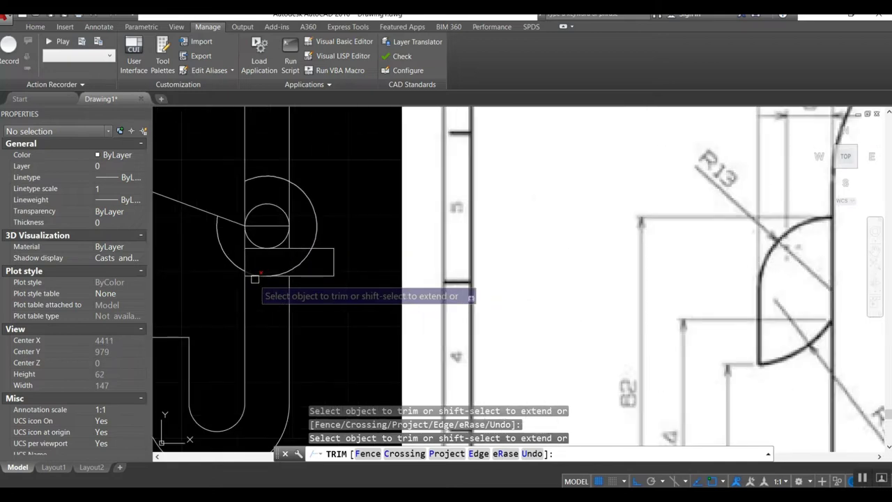
{"action": "scroll", "coordinate": [247, 278], "scroll_direction": "up", "scroll_amount": 2}
{"action": "scroll", "coordinate": [249, 275], "scroll_direction": "down", "scroll_amount": 2}
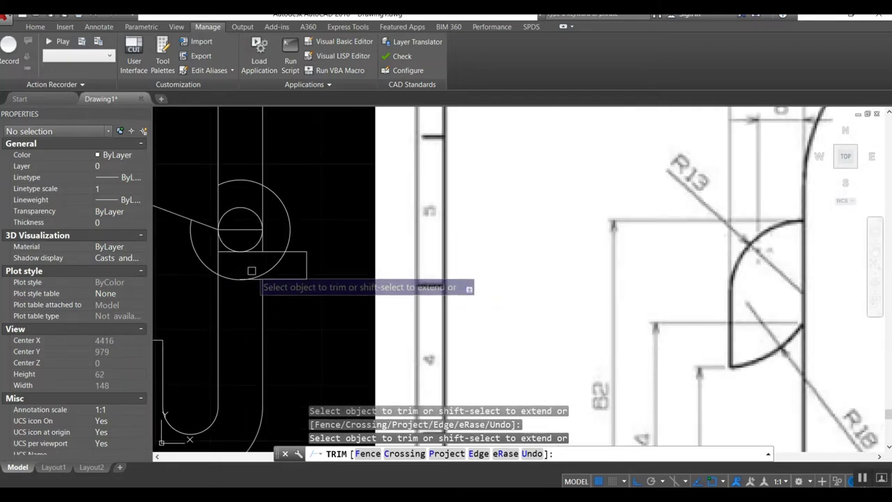
{"action": "scroll", "coordinate": [256, 268], "scroll_direction": "down", "scroll_amount": 2}
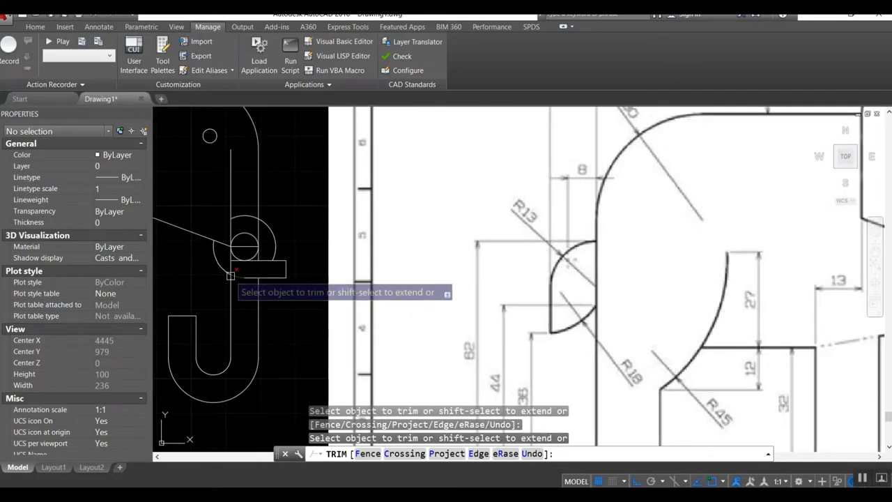
{"action": "scroll", "coordinate": [231, 278], "scroll_direction": "down", "scroll_amount": 2}
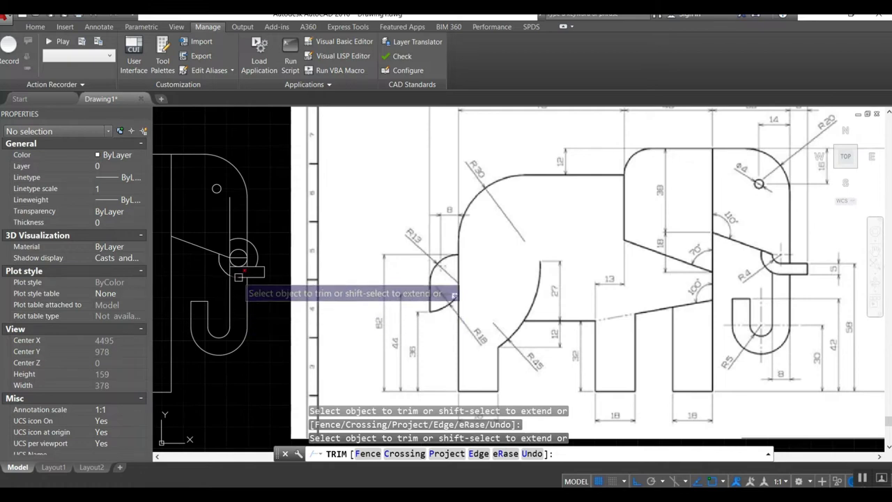
{"action": "scroll", "coordinate": [237, 270], "scroll_direction": "up", "scroll_amount": 4}
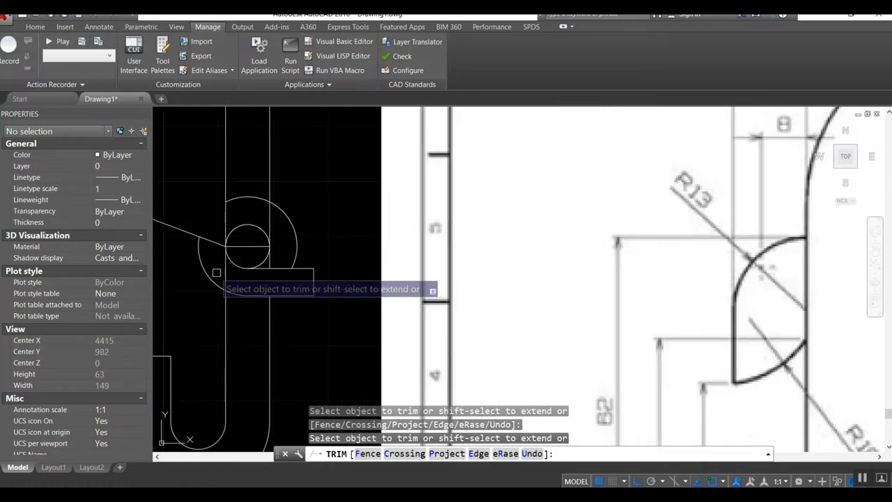
{"action": "scroll", "coordinate": [200, 281], "scroll_direction": "down", "scroll_amount": 2}
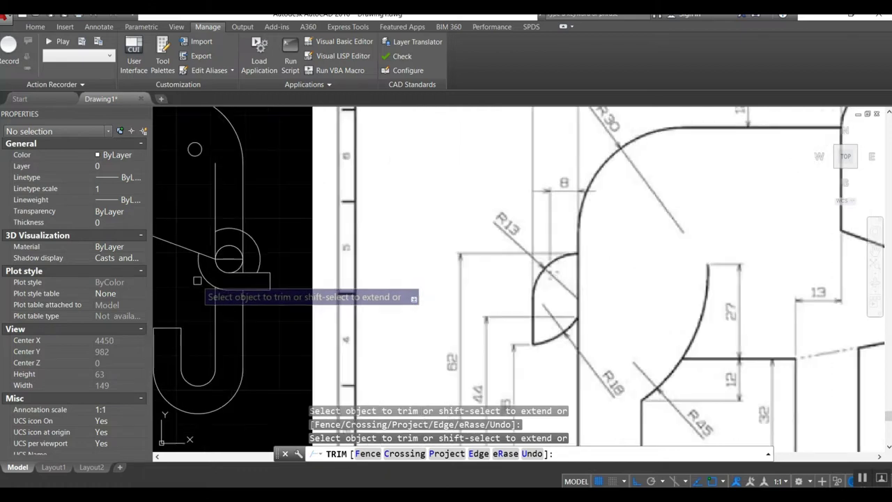
{"action": "scroll", "coordinate": [201, 289], "scroll_direction": "down", "scroll_amount": 2}
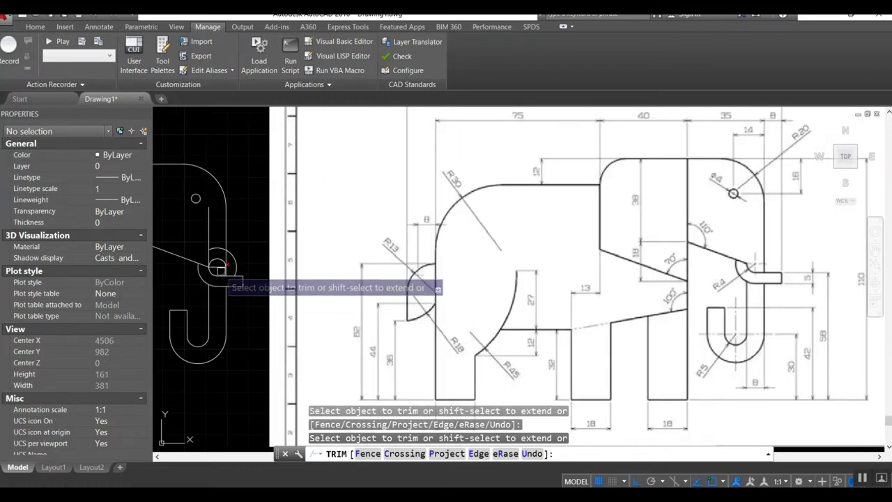
{"action": "scroll", "coordinate": [220, 271], "scroll_direction": "up", "scroll_amount": 4}
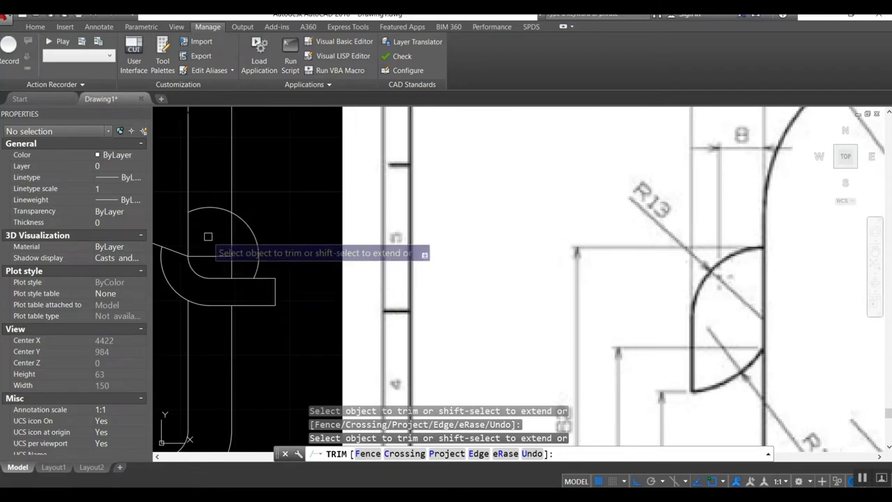
{"action": "scroll", "coordinate": [219, 257], "scroll_direction": "down", "scroll_amount": 1}
{"action": "key", "text": "Escape"}
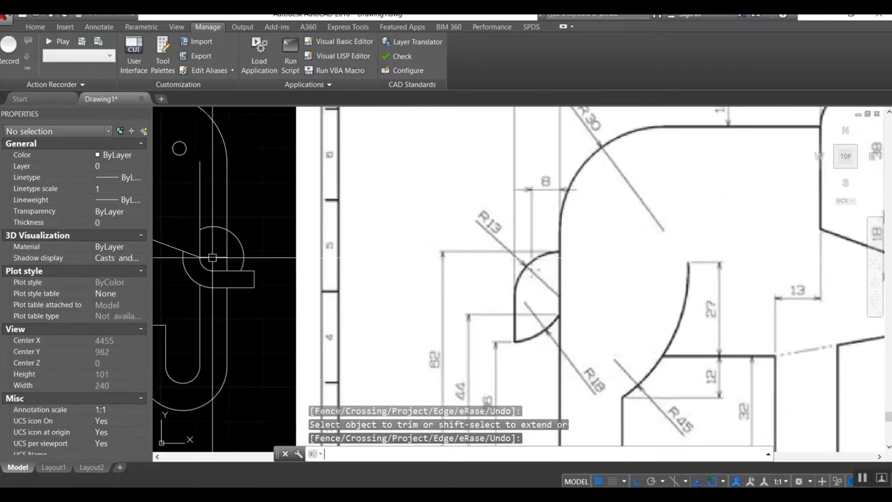
Erase the leftover segment near the trunk.
{"action": "type", "text": "e"}
{"action": "key", "text": "Return"}
{"action": "left_click", "coordinate": [212, 229]}
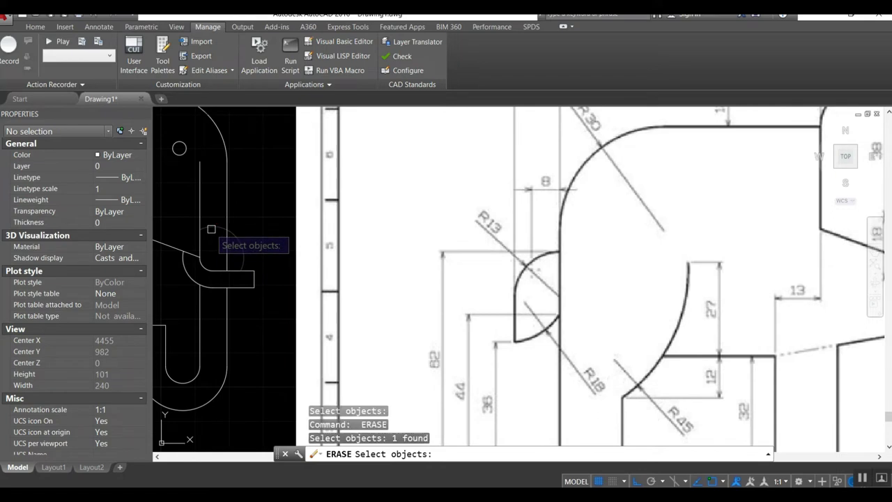
{"action": "scroll", "coordinate": [206, 244], "scroll_direction": "down", "scroll_amount": 3}
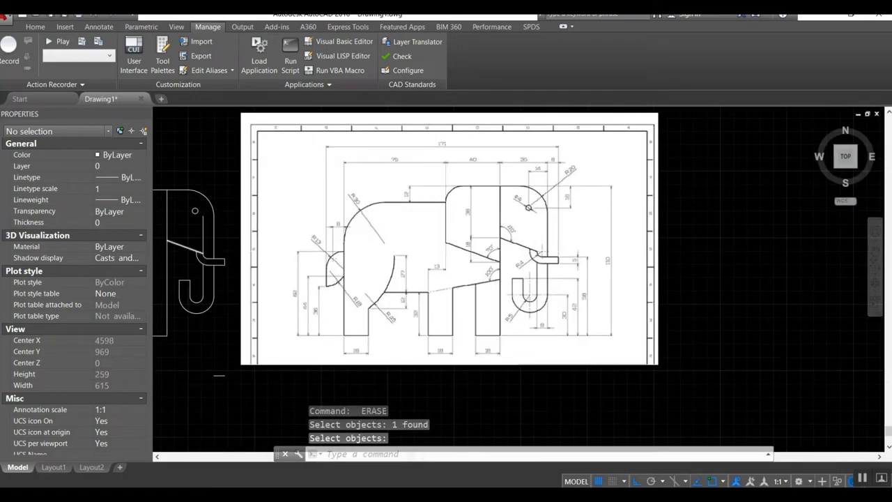
Pan and zoom the view to center both elephants.
{"action": "scroll", "coordinate": [202, 254], "scroll_direction": "up", "scroll_amount": 2}
{"action": "scroll", "coordinate": [206, 257], "scroll_direction": "down", "scroll_amount": 3}
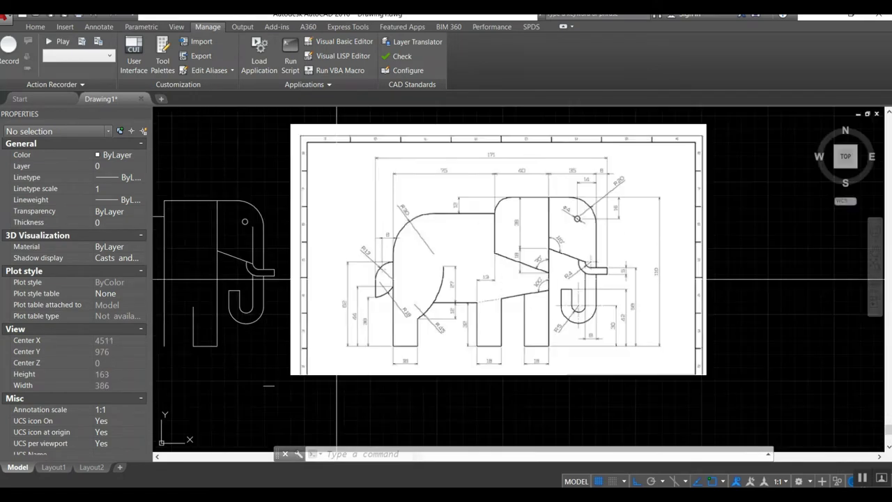
{"action": "scroll", "coordinate": [272, 278], "scroll_direction": "up", "scroll_amount": 2}
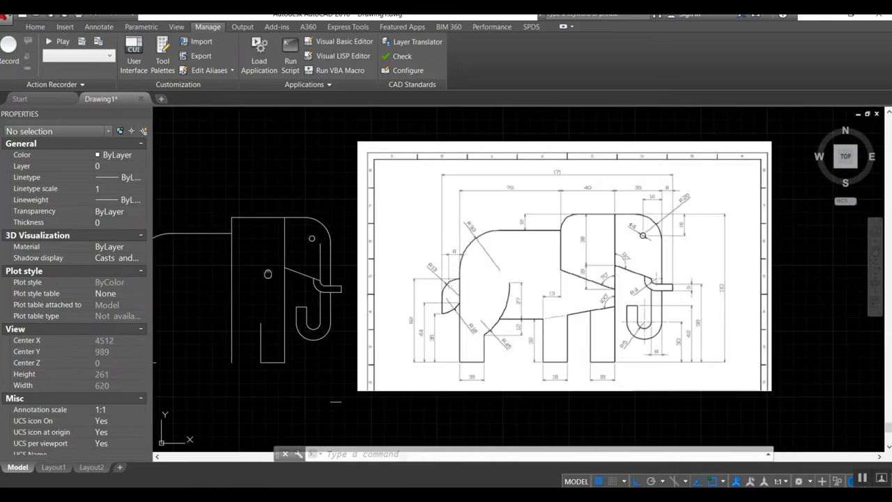
{"action": "middle_click_drag", "start_coordinate": [251, 275], "coordinate": [266, 270]}
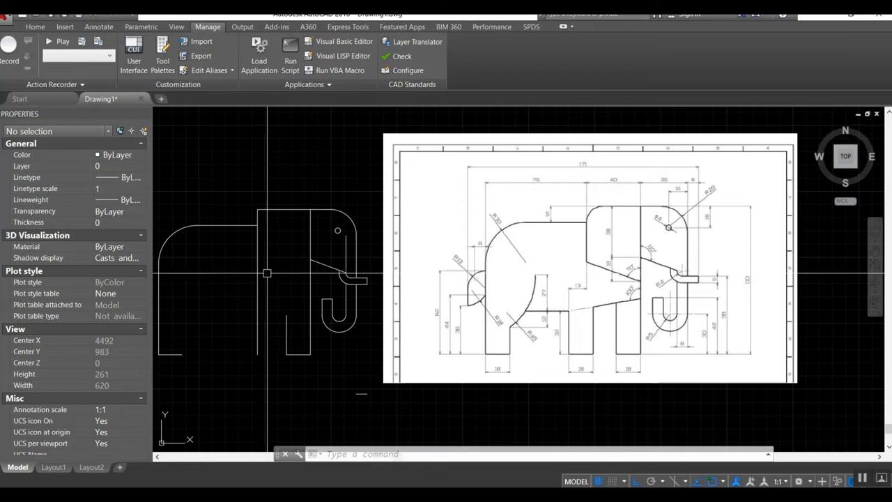
{"action": "middle_click_drag", "start_coordinate": [259, 283], "coordinate": [279, 275]}
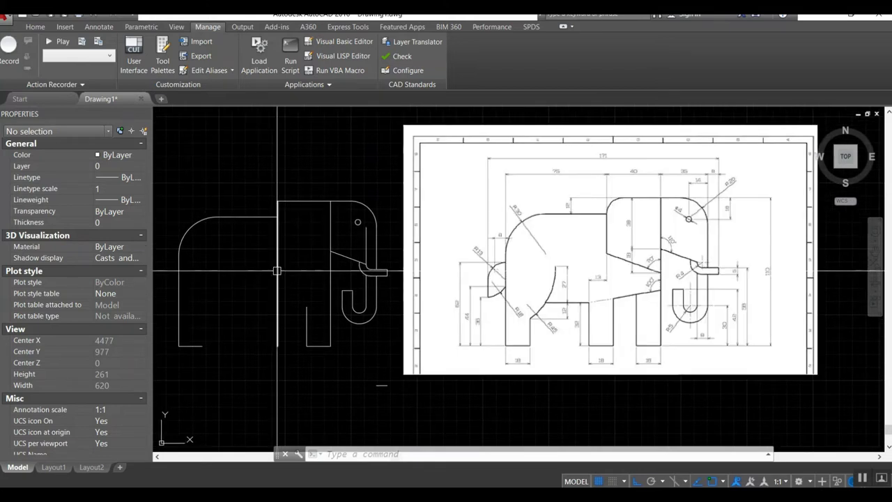
{"action": "scroll", "coordinate": [278, 271], "scroll_direction": "up", "scroll_amount": 2}
{"action": "scroll", "coordinate": [278, 271], "scroll_direction": "down", "scroll_amount": 2}
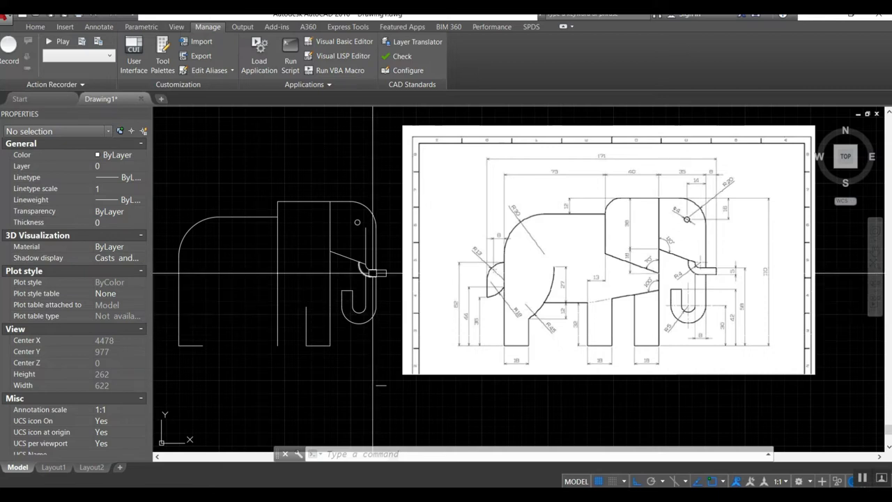
{"action": "type", "text": "e"}
{"action": "key", "text": "Return"}
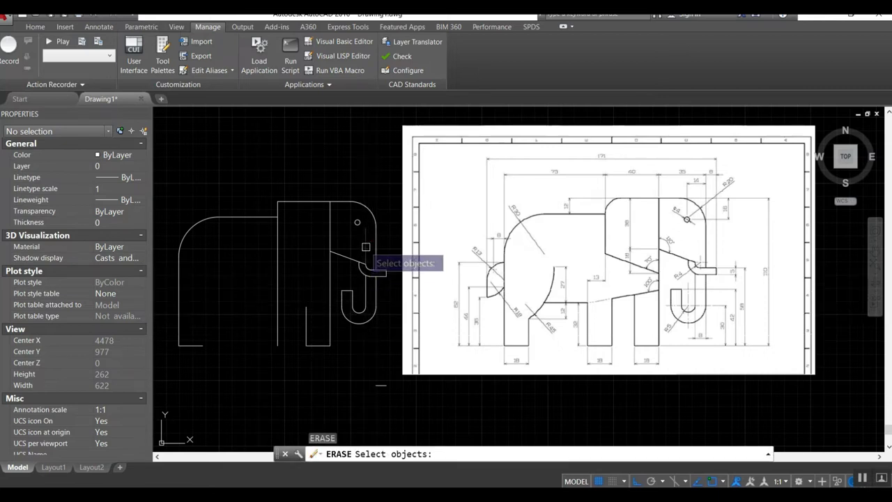
{"action": "key", "text": "Escape"}
Offset the vertical body line 13 units to the left.
{"action": "type", "text": "o"}
{"action": "key", "text": "Return"}
{"action": "type", "text": "13"}
{"action": "key", "text": "Return"}
{"action": "left_click", "coordinate": [277, 274]}
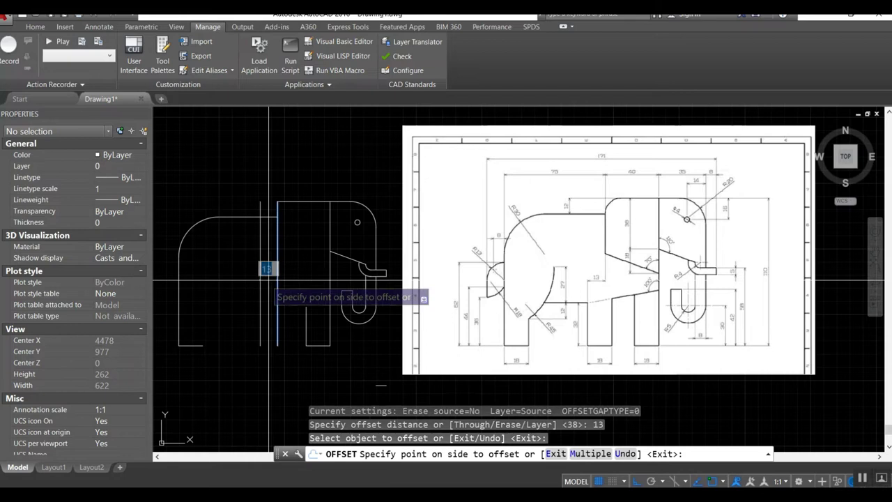
{"action": "left_click", "coordinate": [269, 281]}
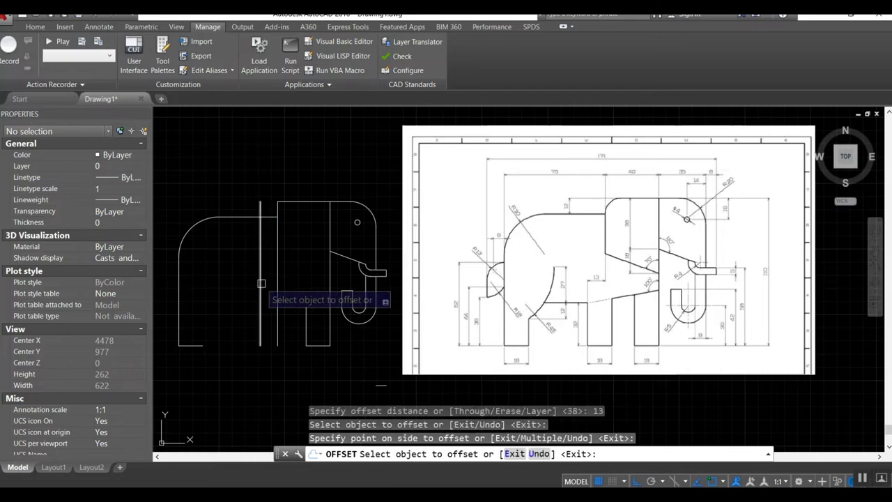
{"action": "key", "text": "Return"}
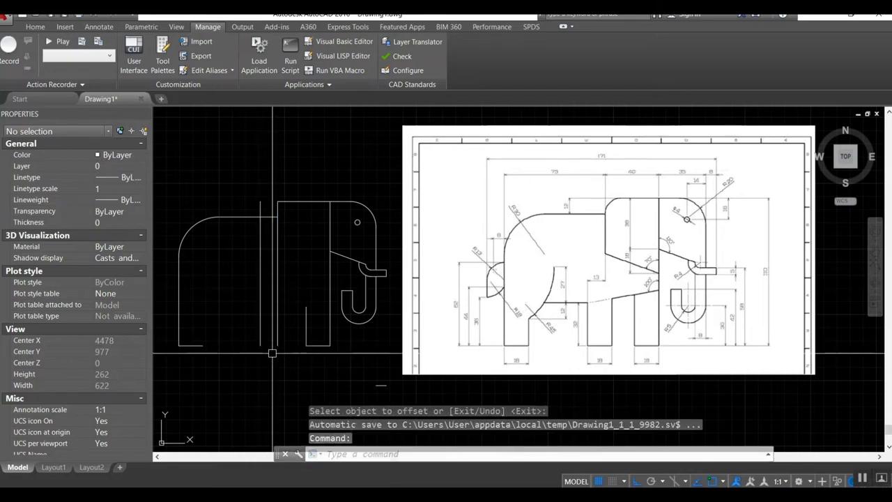
Draw the leg outline with an 18-unit foot and a 30-unit vertical segment.
{"action": "type", "text": "l"}
{"action": "key", "text": "Return"}
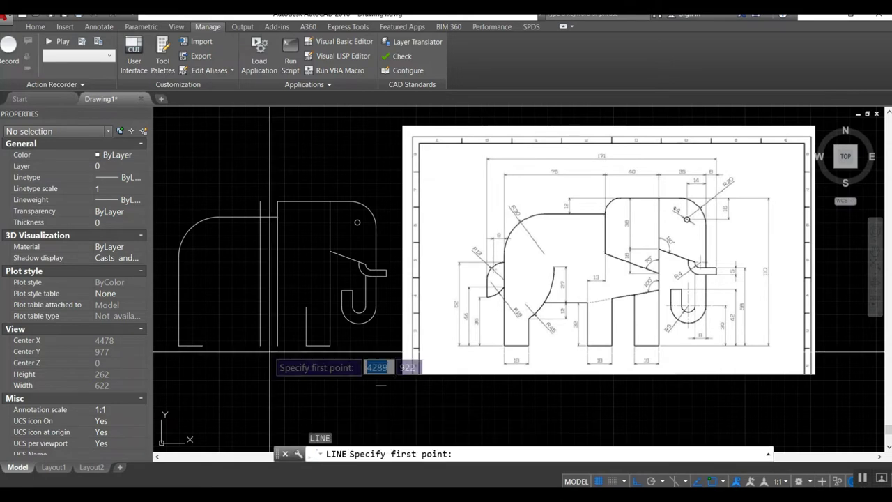
{"action": "left_click", "coordinate": [260, 345]}
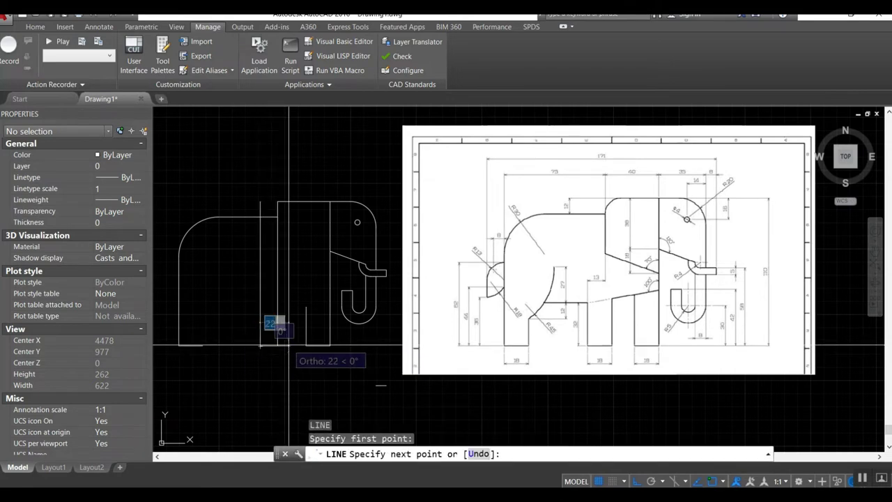
{"action": "key", "text": "Return"}
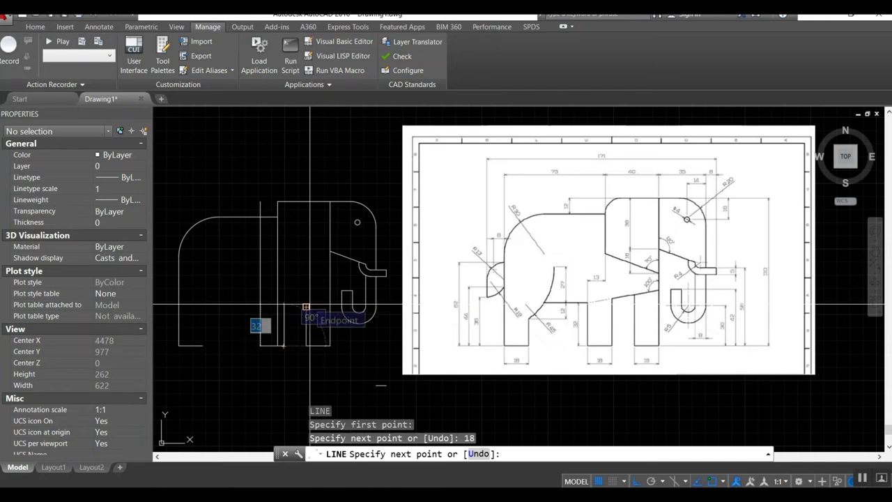
{"action": "left_click", "coordinate": [306, 306]}
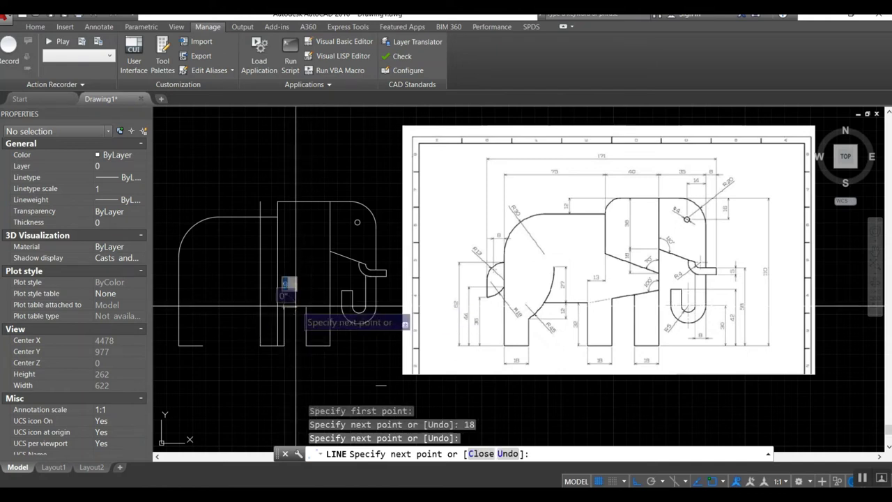
{"action": "key", "text": "Return"}
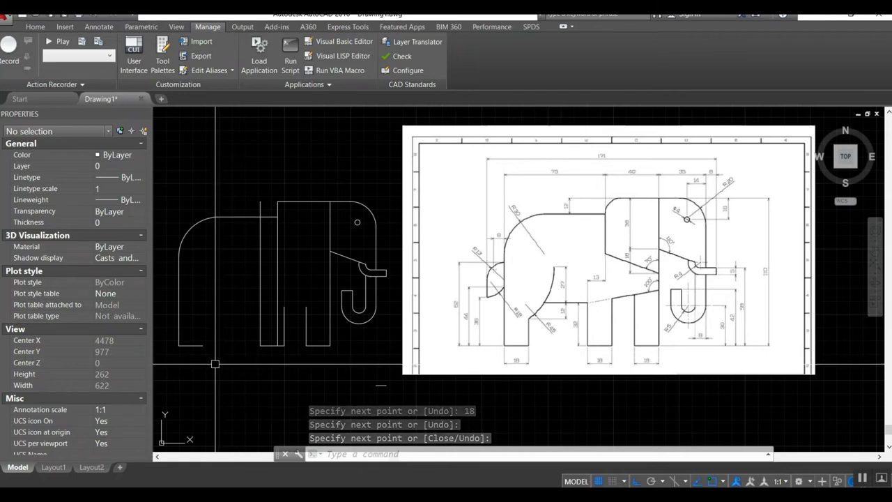
Draw a vertical leg edge up from the elephant's bottom-left corner.
{"action": "key", "text": "Return"}
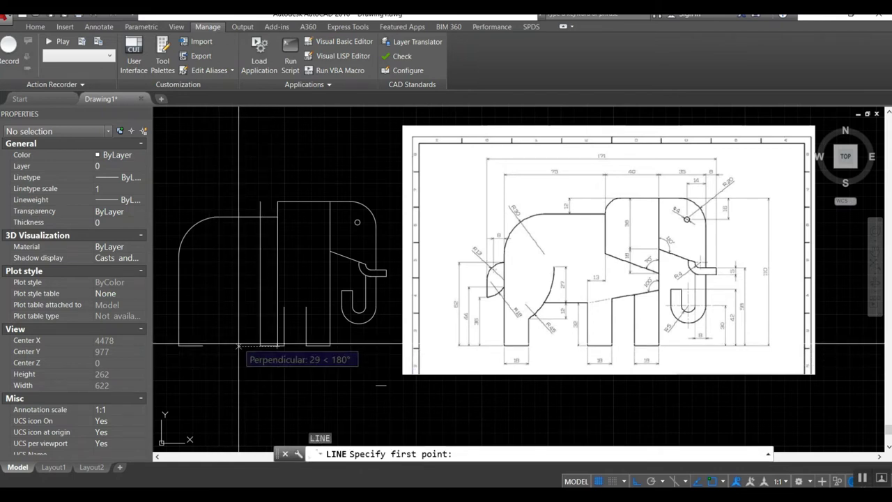
{"action": "left_click", "coordinate": [202, 346]}
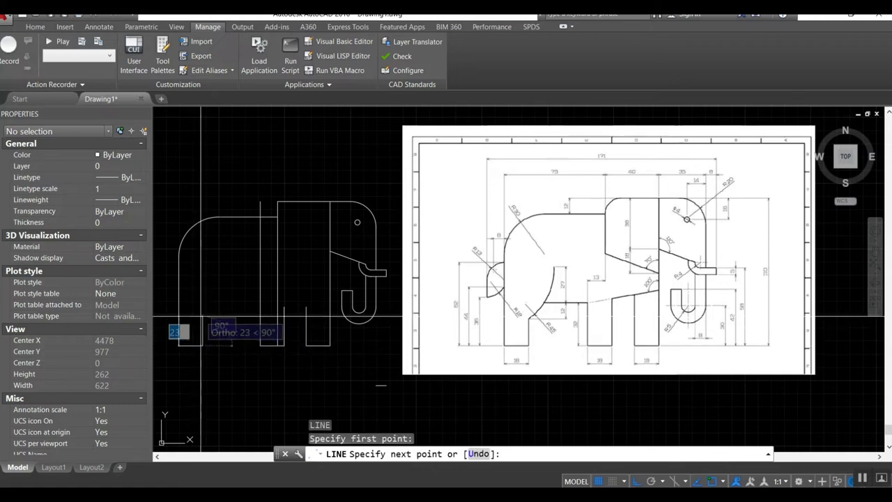
{"action": "left_click", "coordinate": [209, 316]}
{"action": "key", "text": "Return"}
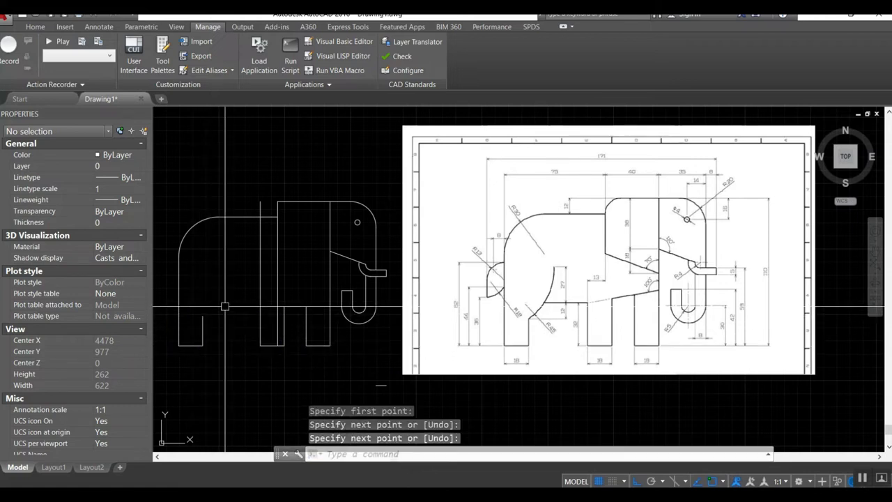
Offset the bottom-left leg line 62 units to the chosen side.
{"action": "type", "text": "o"}
{"action": "key", "text": "Return"}
{"action": "type", "text": "62"}
{"action": "key", "text": "Return"}
{"action": "left_click", "coordinate": [225, 341]}
{"action": "left_click", "coordinate": [227, 320]}
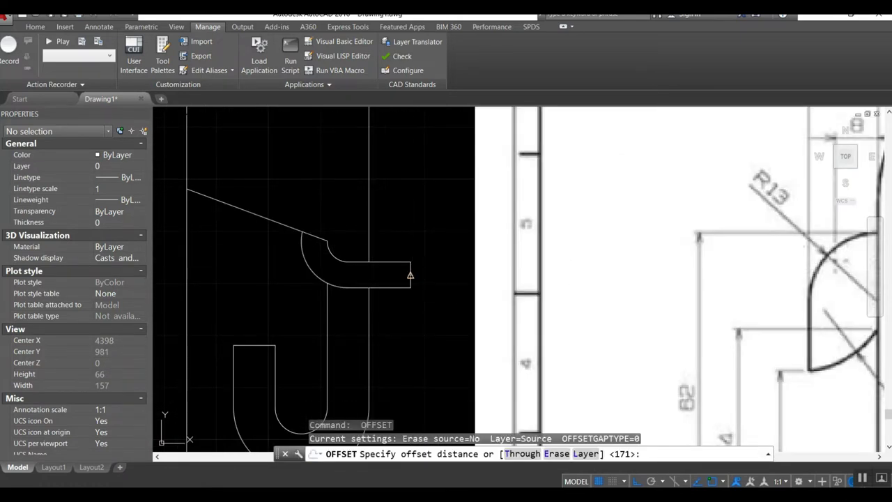
Offset the trunk tip's end line 171 units toward the elephant's rear.
{"action": "key", "text": "Return"}
{"action": "left_click", "coordinate": [410, 283]}
{"action": "scroll", "coordinate": [409, 304], "scroll_direction": "down", "scroll_amount": 4}
{"action": "scroll", "coordinate": [453, 265], "scroll_direction": "down", "scroll_amount": 5}
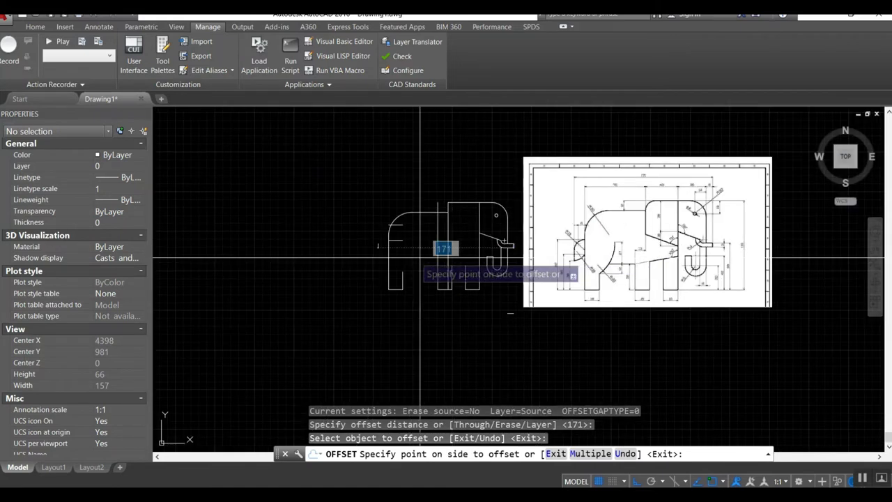
{"action": "left_click", "coordinate": [377, 245]}
{"action": "scroll", "coordinate": [377, 245], "scroll_direction": "up", "scroll_amount": 2}
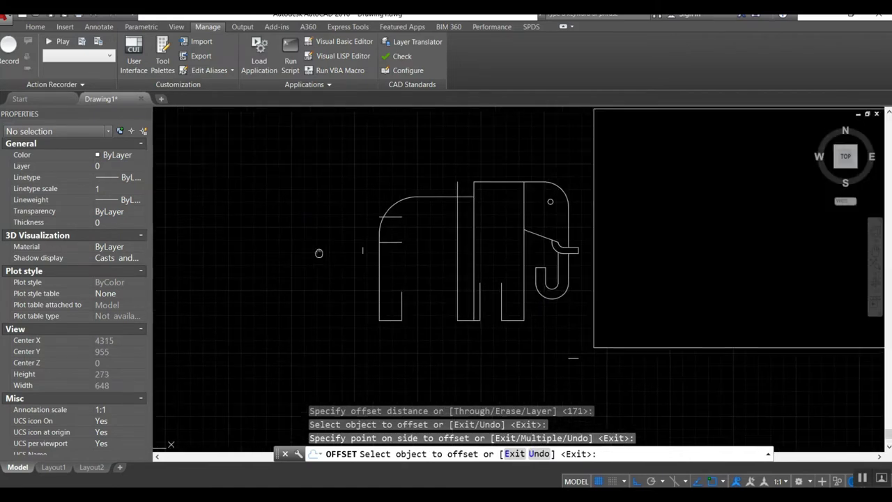
{"action": "middle_click_drag", "start_coordinate": [319, 254], "coordinate": [259, 257]}
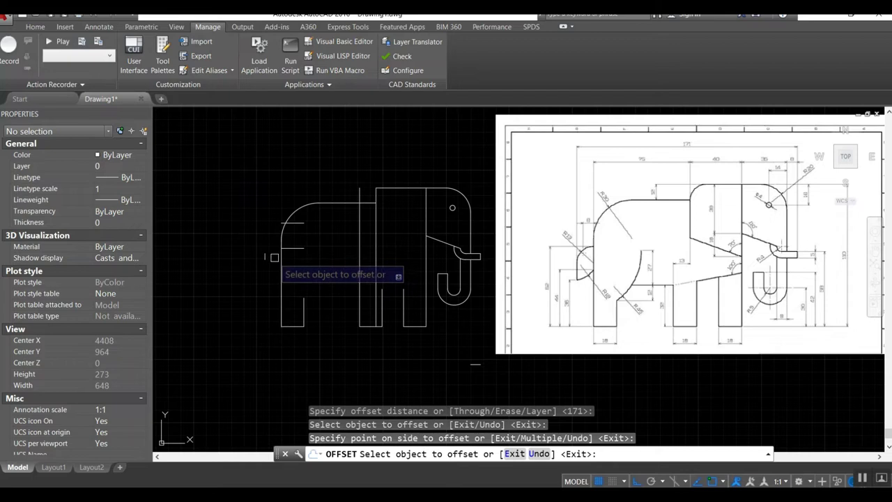
{"action": "left_click", "coordinate": [292, 312]}
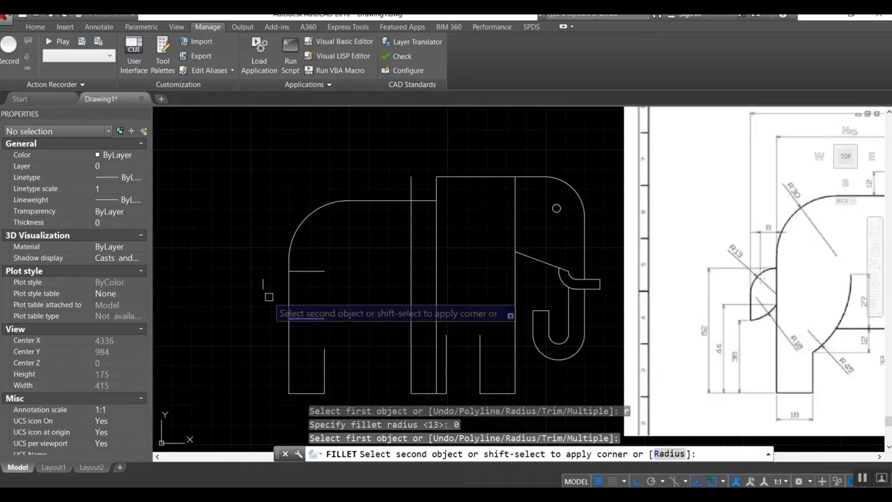
Join the rear leg lines into two sharp corners with a radius-0 fillet.
{"action": "left_click", "coordinate": [265, 298]}
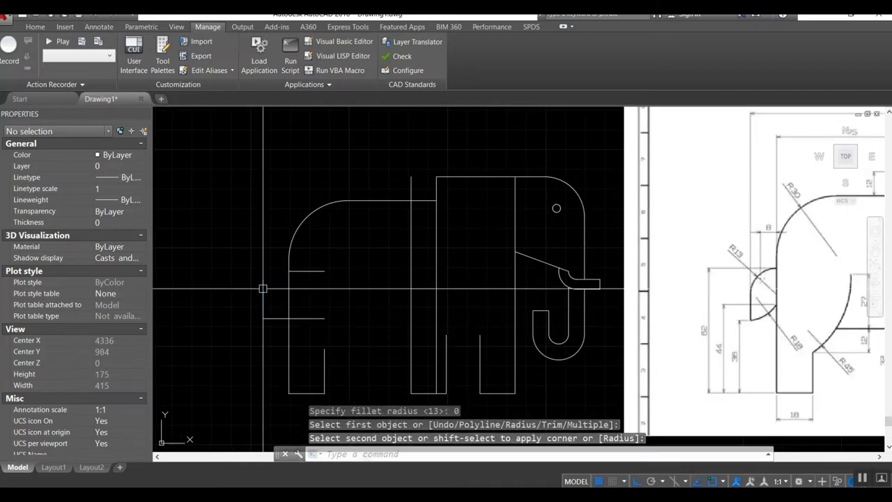
{"action": "key", "text": "Return"}
{"action": "left_click", "coordinate": [299, 270]}
{"action": "left_click", "coordinate": [263, 286]}
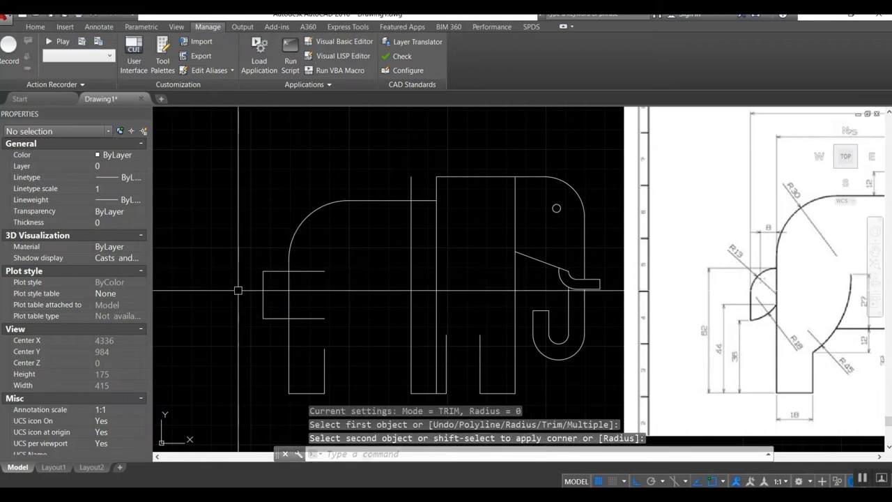
Round the tail's top corner with a 13-unit fillet.
{"action": "key", "text": "Return"}
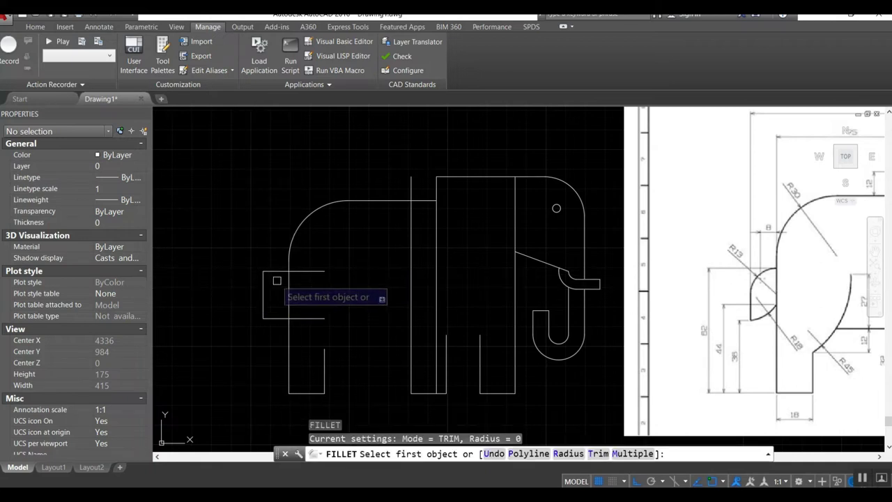
{"action": "type", "text": "r"}
{"action": "key", "text": "Return"}
{"action": "type", "text": "13"}
{"action": "key", "text": "Return"}
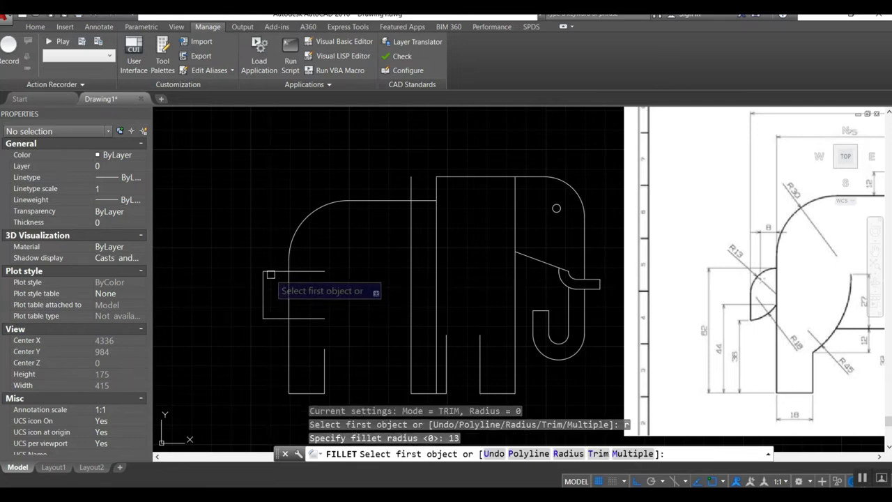
{"action": "left_click", "coordinate": [270, 271]}
{"action": "left_click", "coordinate": [263, 296]}
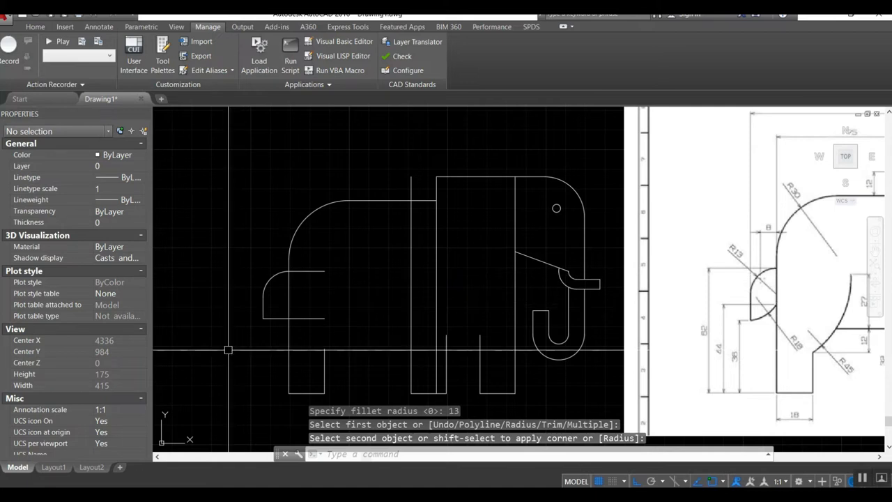
Erase the stray line beside the rear leg.
{"action": "type", "text": "e"}
{"action": "key", "text": "Return"}
{"action": "left_click", "coordinate": [302, 272]}
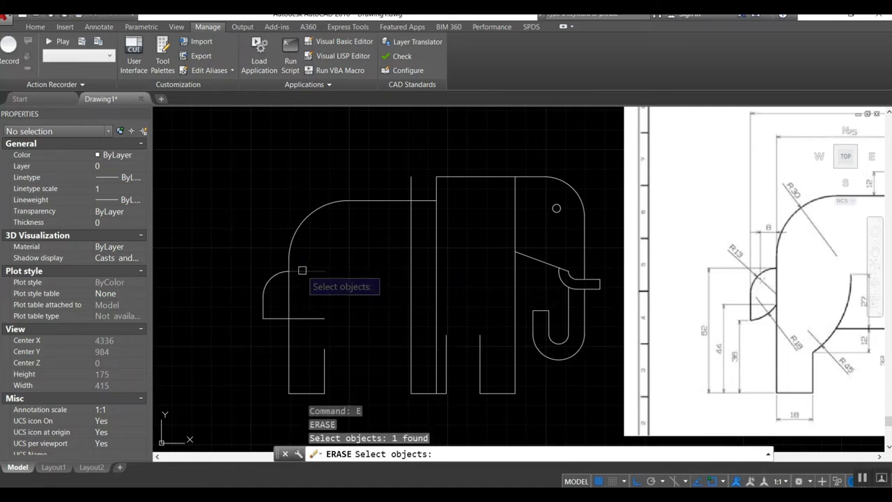
{"action": "key", "text": "Return"}
{"action": "type", "text": "o"}
{"action": "key", "text": "Return"}
{"action": "type", "text": "44"}
{"action": "key", "text": "Return"}
{"action": "left_click", "coordinate": [303, 393]}
{"action": "key", "text": "Escape"}
{"action": "left_click", "coordinate": [35, 26]}
Draw a Start, End, Radius arc of radius 18 between the tail's two endpoints.
{"action": "left_click", "coordinate": [89, 68]}
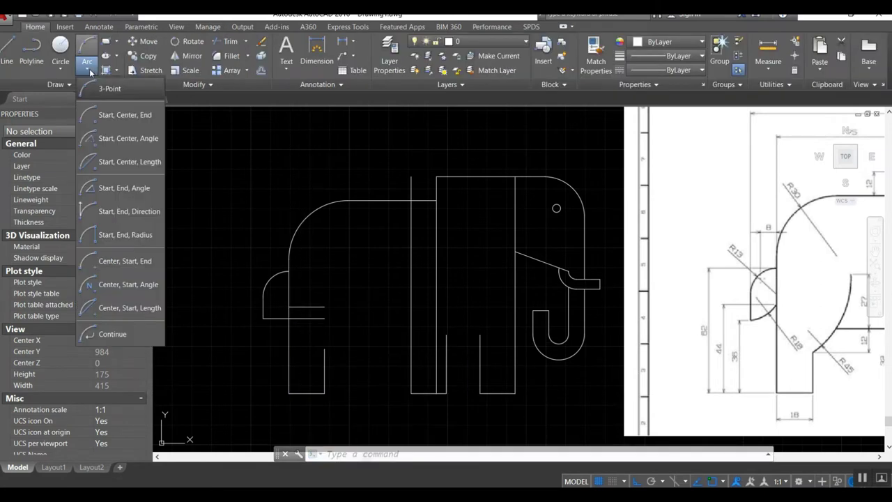
{"action": "left_click", "coordinate": [132, 236]}
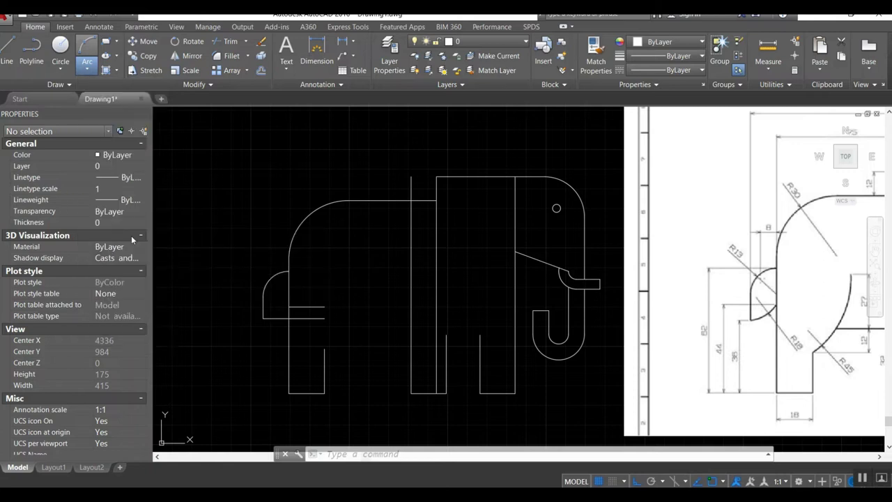
{"action": "left_click", "coordinate": [262, 317]}
{"action": "left_click", "coordinate": [289, 307]}
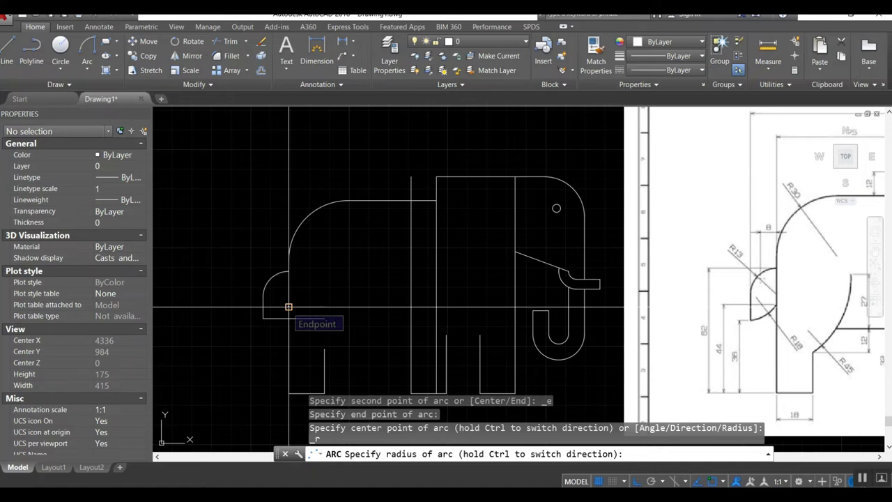
{"action": "type", "text": "18"}
{"action": "key", "text": "Return"}
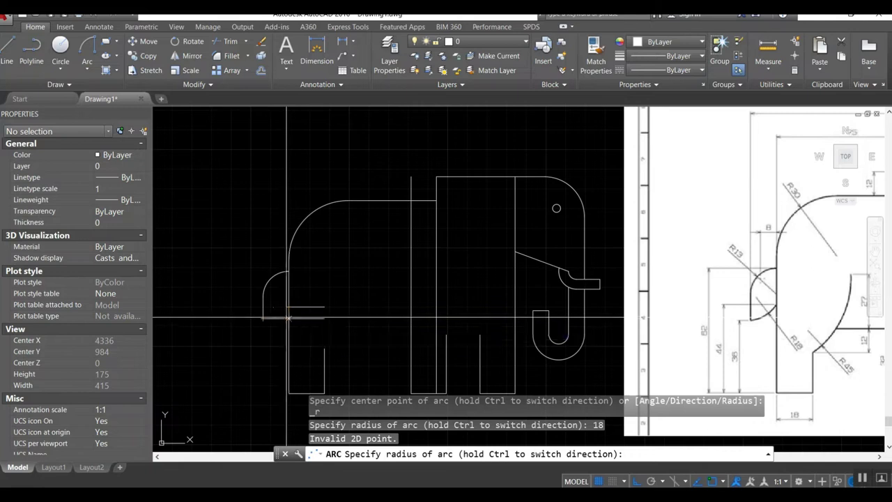
{"action": "key", "text": "Return"}
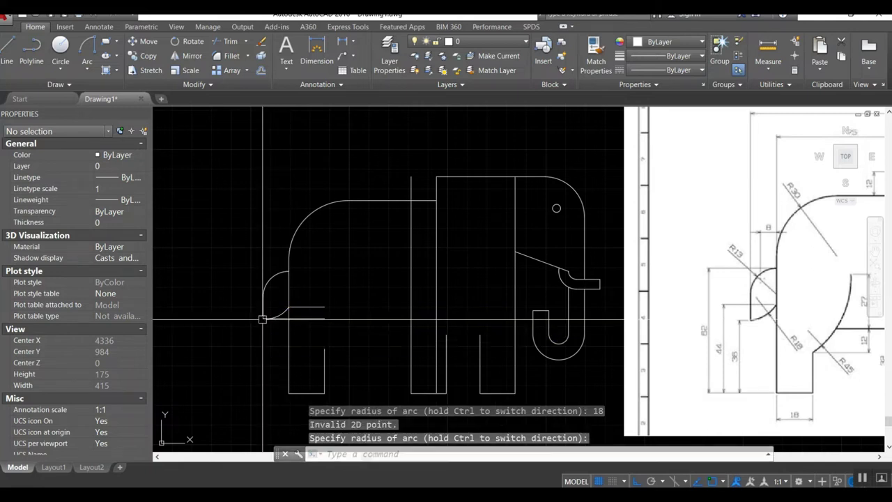
Erase the two leftover straight tail lines.
{"action": "type", "text": "e"}
{"action": "key", "text": "Return"}
{"action": "left_click", "coordinate": [320, 319]}
{"action": "left_click", "coordinate": [312, 307]}
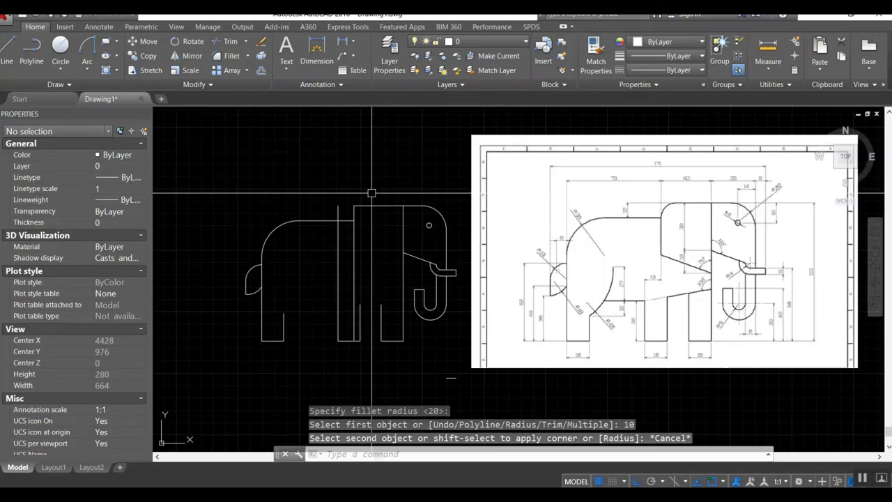
Round the head corner with a 10-unit fillet and offset the leg's bottom line 32 units upward.
{"action": "key", "text": "Return"}
{"action": "type", "text": "r"}
{"action": "key", "text": "Return"}
{"action": "key", "text": "Return"}
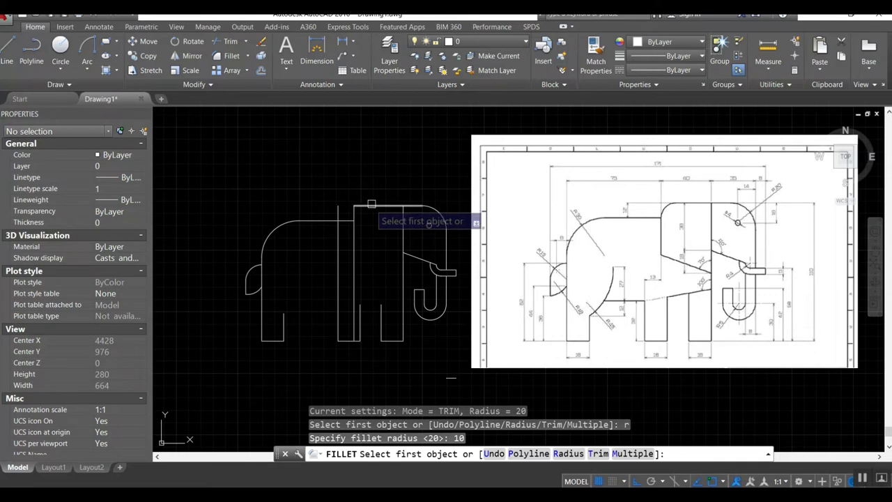
{"action": "left_click", "coordinate": [356, 208]}
{"action": "left_click", "coordinate": [350, 210]}
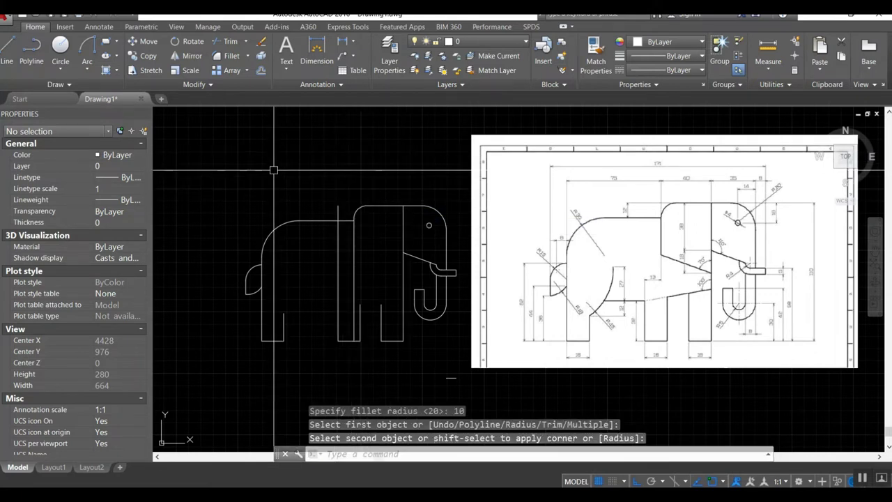
{"action": "type", "text": "32"}
{"action": "left_click", "coordinate": [348, 341]}
{"action": "left_click", "coordinate": [323, 311]}
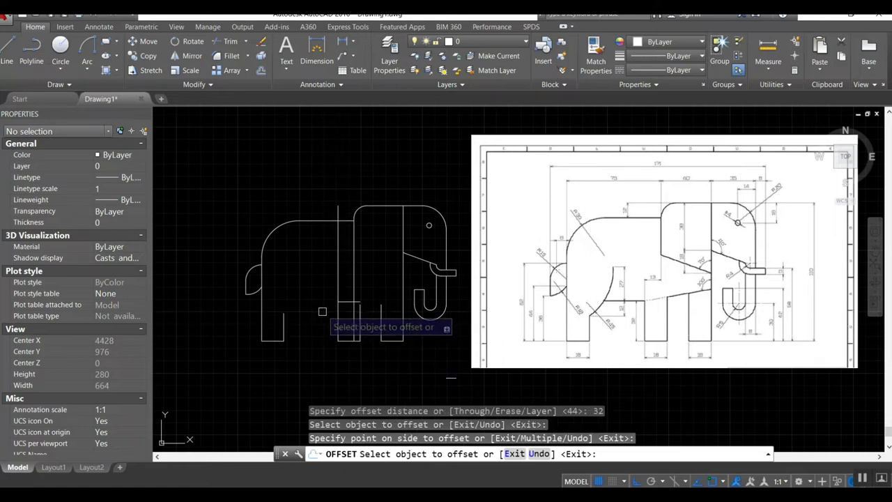
Stretch the new horizontal leg line's left end 44 units to the left.
{"action": "scroll", "coordinate": [325, 306], "scroll_direction": "up", "scroll_amount": 2}
{"action": "key", "text": "Return"}
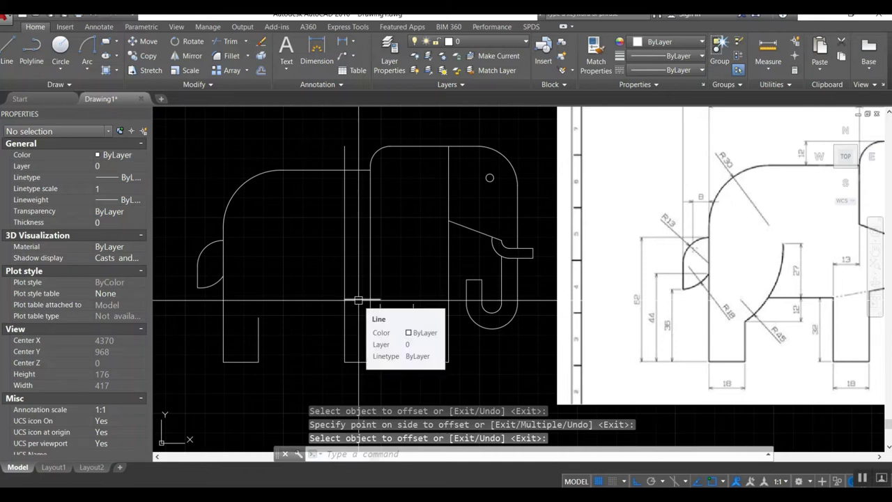
{"action": "left_click", "coordinate": [359, 300]}
{"action": "left_click", "coordinate": [344, 300]}
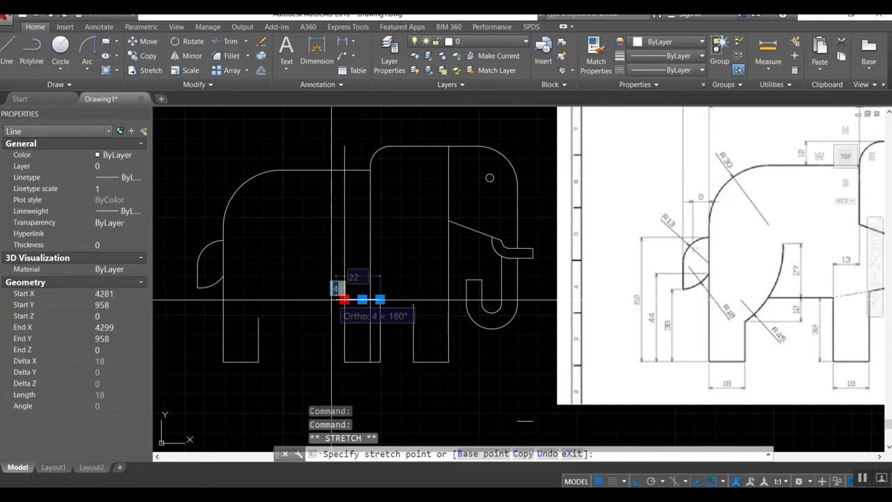
{"action": "left_click", "coordinate": [260, 299]}
Trim away the excess segment of the horizontal leg line.
{"action": "type", "text": "o"}
{"action": "key", "text": "Return"}
{"action": "key", "text": "Escape"}
{"action": "type", "text": "tr"}
{"action": "key", "text": "Return"}
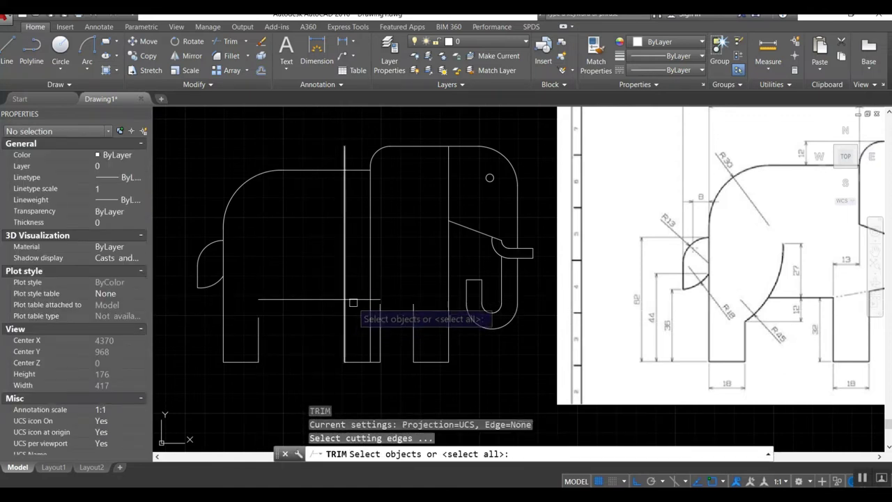
{"action": "key", "text": "Return"}
{"action": "left_click", "coordinate": [353, 300]}
{"action": "key", "text": "Return"}
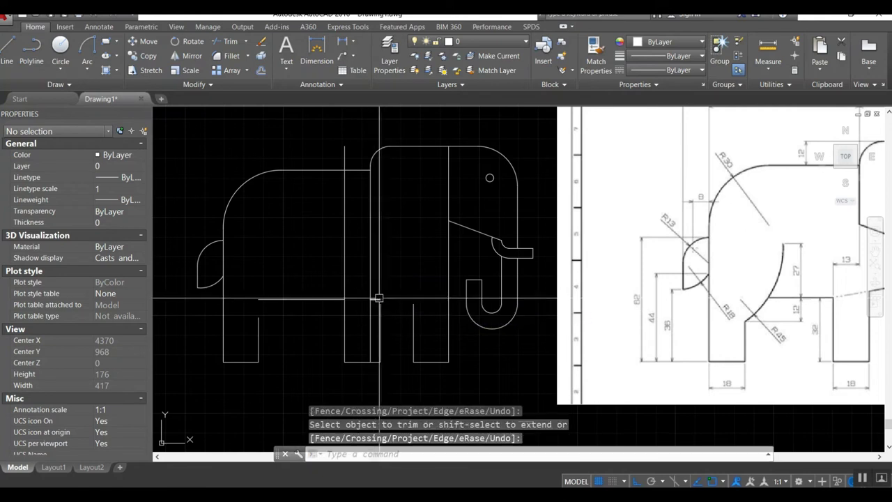
Erase the stray line to the right of the legs.
{"action": "type", "text": "e"}
{"action": "key", "text": "Return"}
{"action": "left_click", "coordinate": [379, 299]}
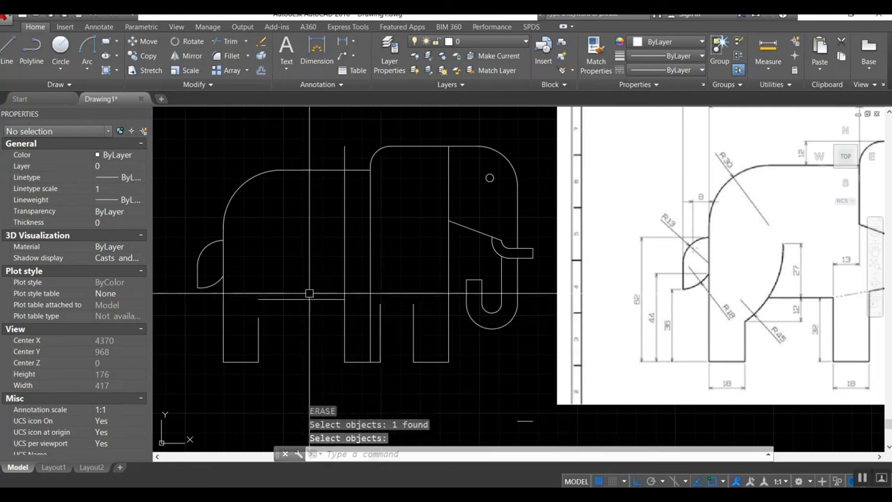
{"action": "scroll", "coordinate": [314, 300], "scroll_direction": "down", "scroll_amount": 2}
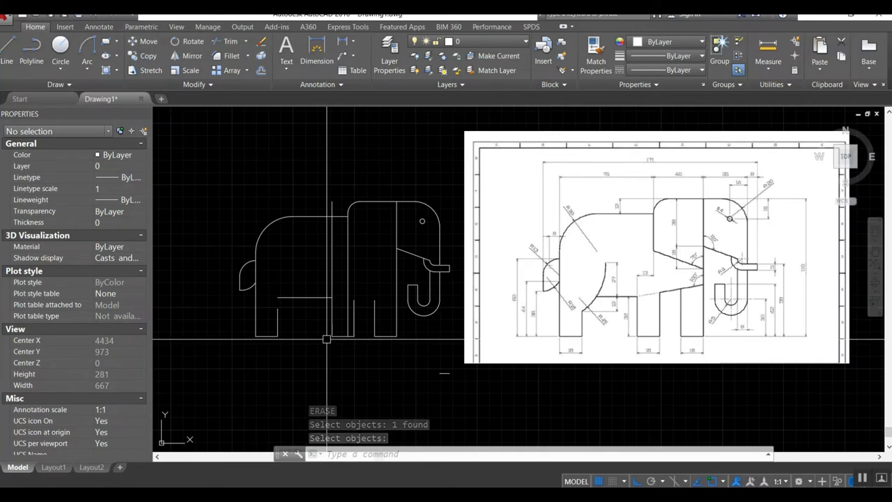
{"action": "key", "text": "Return"}
Trim a stray piece of leg line and erase the remaining leftover leg line.
{"action": "type", "text": "tr"}
{"action": "key", "text": "Return"}
{"action": "key", "text": "Return"}
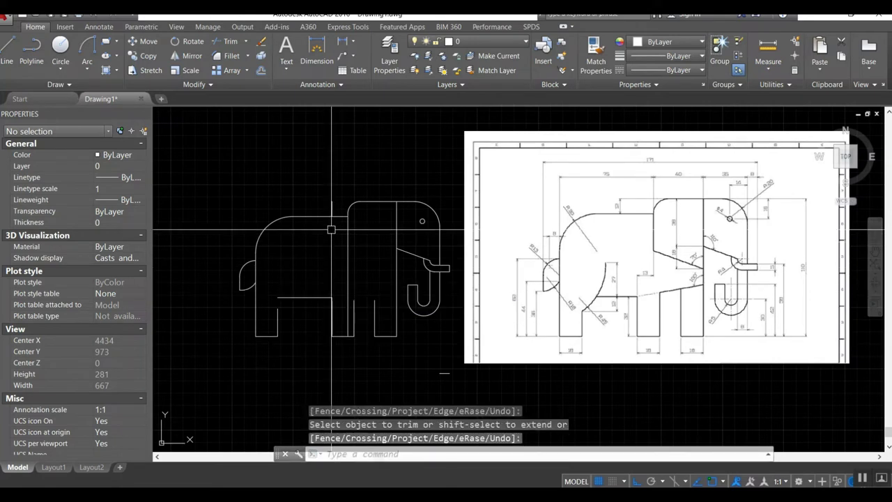
{"action": "type", "text": "e"}
{"action": "key", "text": "Return"}
{"action": "left_click", "coordinate": [327, 200]}
{"action": "left_click", "coordinate": [339, 239]}
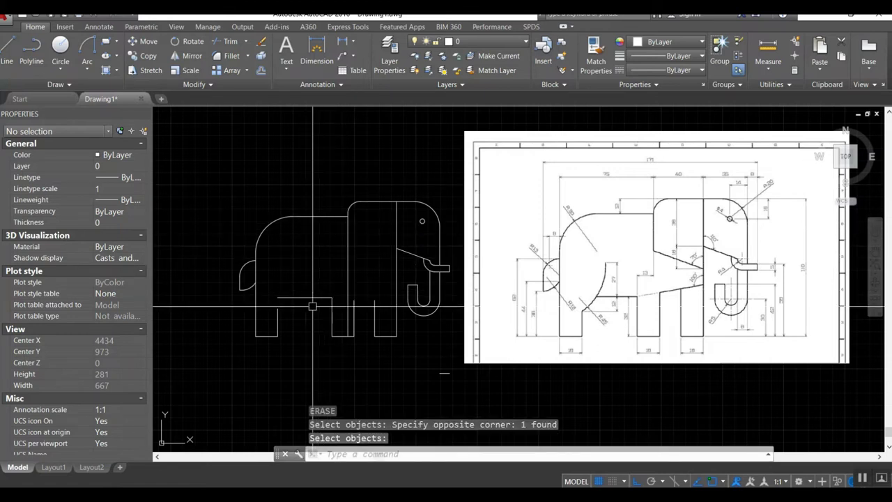
{"action": "key", "text": "Return"}
{"action": "type", "text": "o"}
{"action": "key", "text": "Return"}
{"action": "key", "text": "Return"}
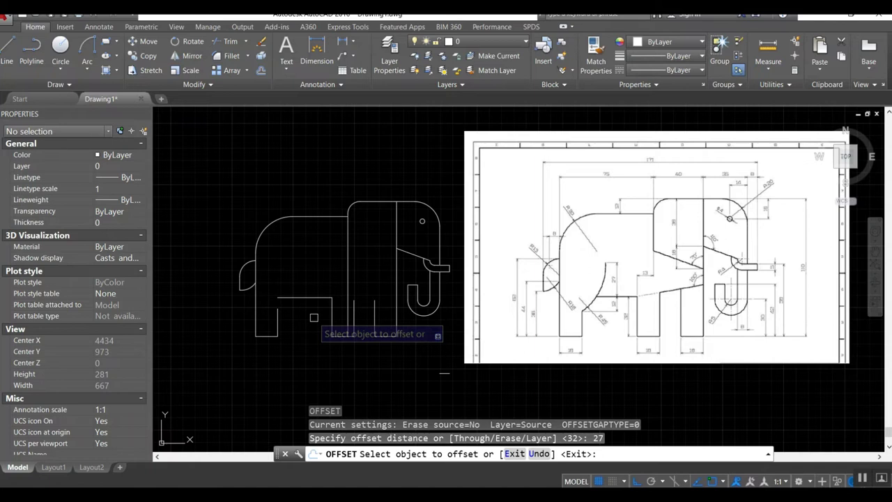
Offset the lower body line 27 units upward and 12 units downward as guide lines.
{"action": "left_click", "coordinate": [313, 298]}
{"action": "left_click", "coordinate": [313, 279]}
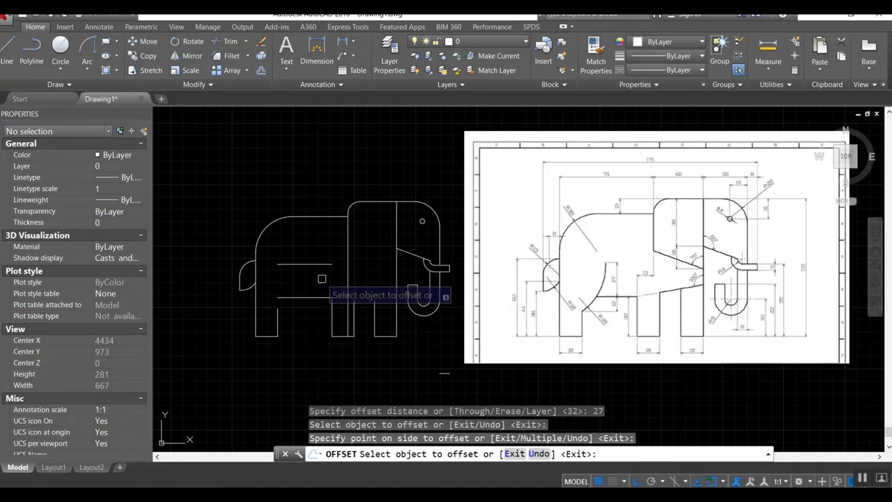
{"action": "key", "text": "Return"}
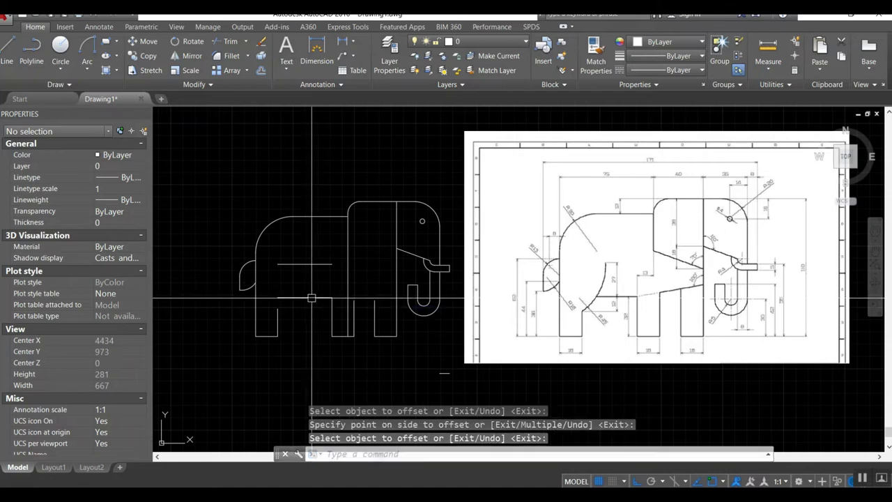
{"action": "key", "text": "Return"}
{"action": "type", "text": "12"}
{"action": "key", "text": "Return"}
{"action": "left_click", "coordinate": [311, 299]}
{"action": "left_click", "coordinate": [305, 316]}
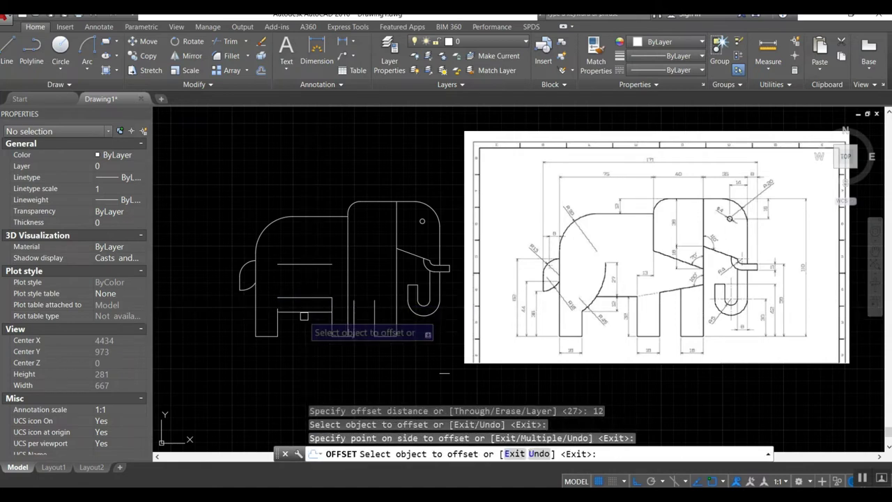
{"action": "key", "text": "Return"}
{"action": "scroll", "coordinate": [290, 286], "scroll_direction": "up", "scroll_amount": 2}
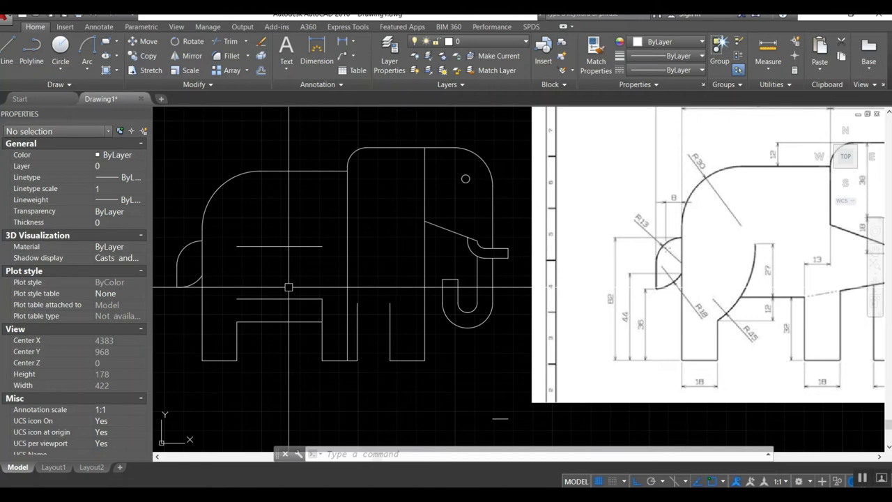
{"action": "left_click", "coordinate": [90, 73]}
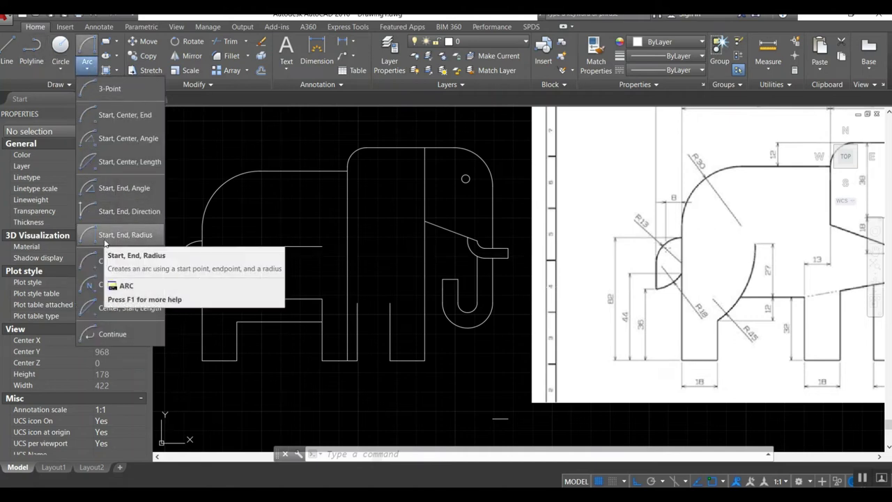
{"action": "mouse_move", "coordinate": [126, 235]}
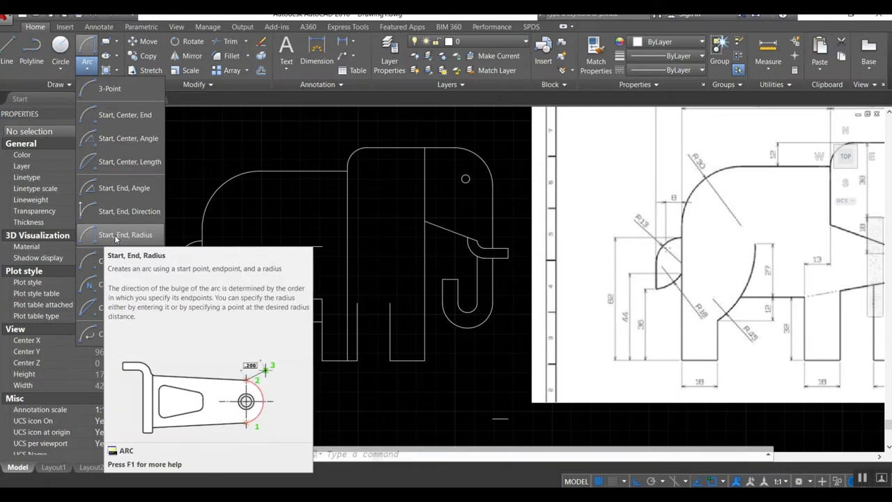
Draw a radius-45 arc from the hind leg corner up to the body line.
{"action": "left_click", "coordinate": [117, 237]}
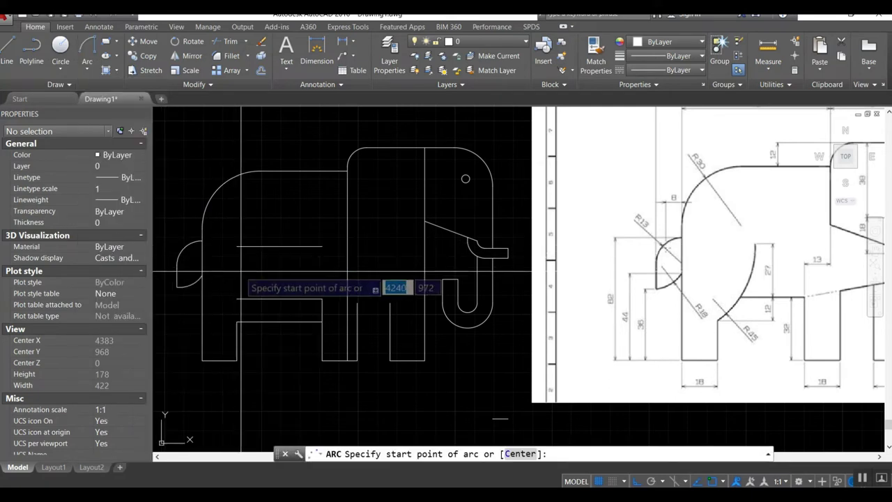
{"action": "left_click", "coordinate": [238, 321]}
{"action": "left_click", "coordinate": [279, 247]}
{"action": "type", "text": "r"}
{"action": "key", "text": "Return"}
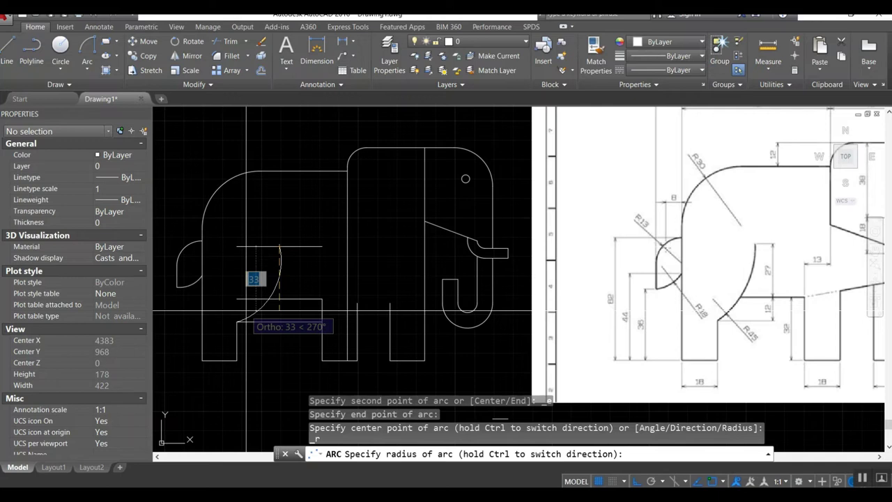
{"action": "key", "text": "Return"}
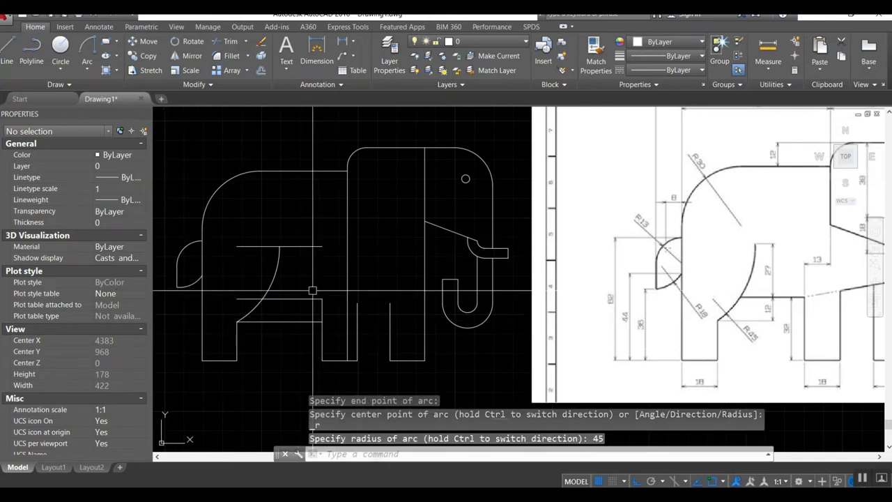
Erase the horizontal guide line under the body and trim the stub beside the arc.
{"action": "type", "text": "e"}
{"action": "key", "text": "Return"}
{"action": "left_click", "coordinate": [304, 245]}
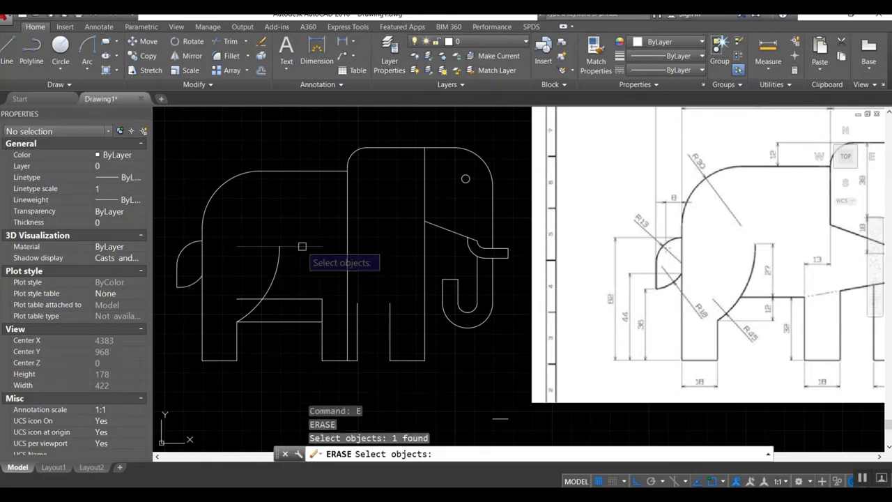
{"action": "key", "text": "Return"}
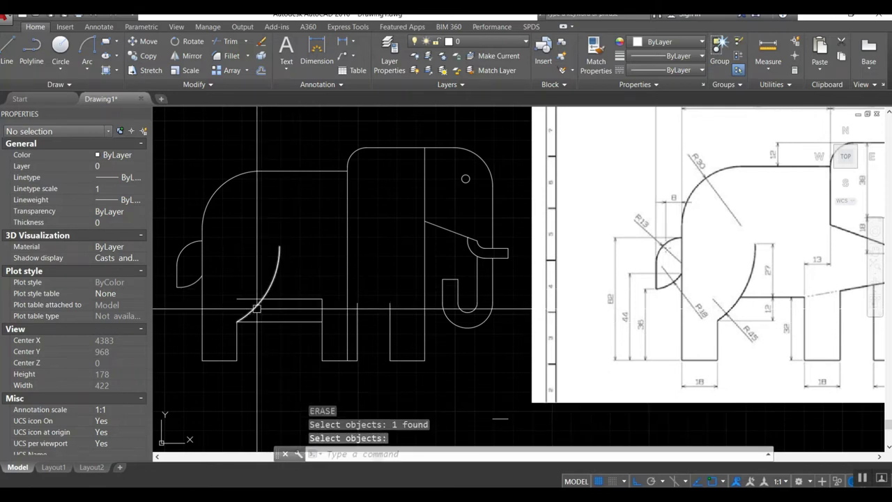
{"action": "key", "text": "Return"}
{"action": "type", "text": "tr"}
{"action": "key", "text": "Return"}
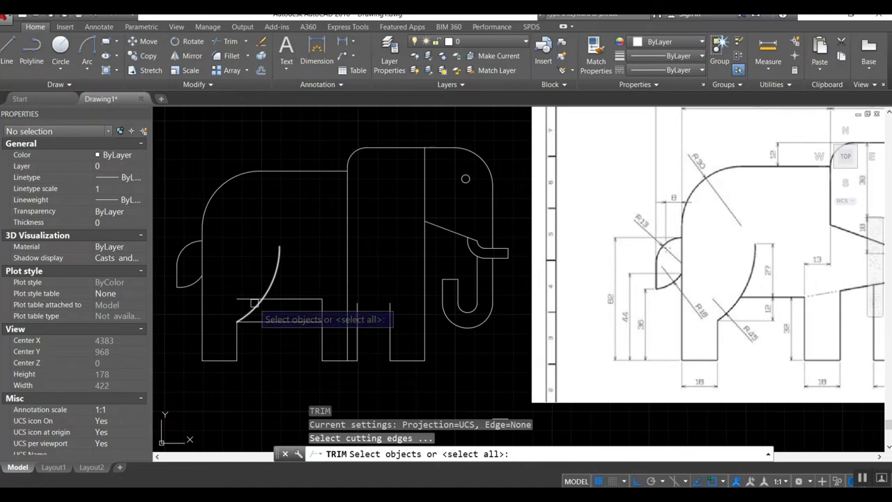
{"action": "key", "text": "Return"}
{"action": "left_click", "coordinate": [247, 300]}
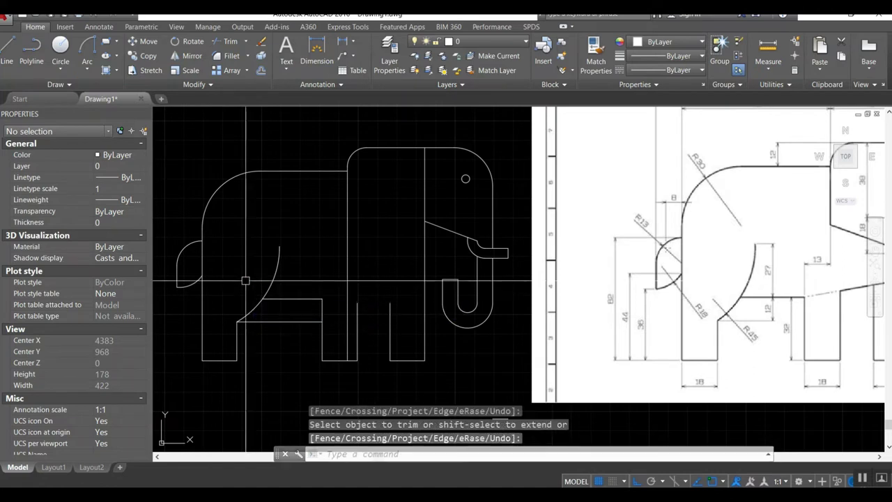
{"action": "key", "text": "Escape"}
Erase the other leftover guide line below the body.
{"action": "type", "text": "e"}
{"action": "key", "text": "Return"}
{"action": "left_click", "coordinate": [267, 314]}
{"action": "key", "text": "Return"}
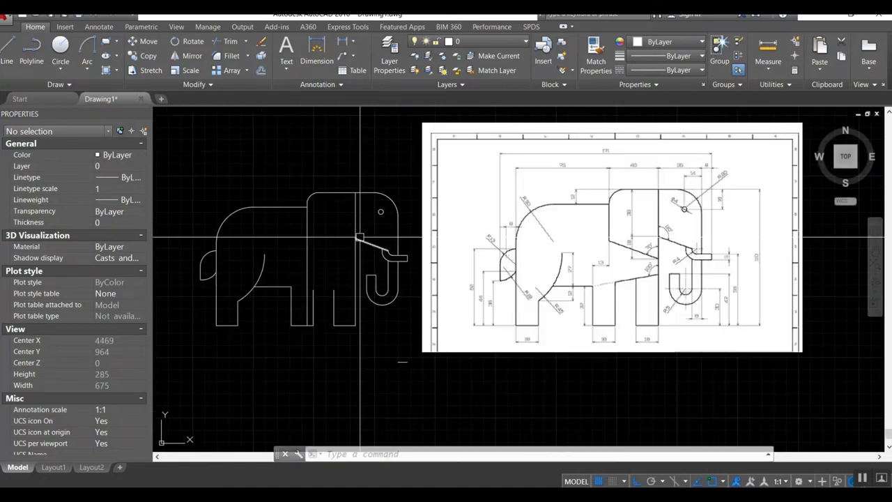
Draw a 17-unit horizontal line leftward from the trunk corner.
{"action": "type", "text": "l"}
{"action": "key", "text": "Return"}
{"action": "left_click", "coordinate": [357, 239]}
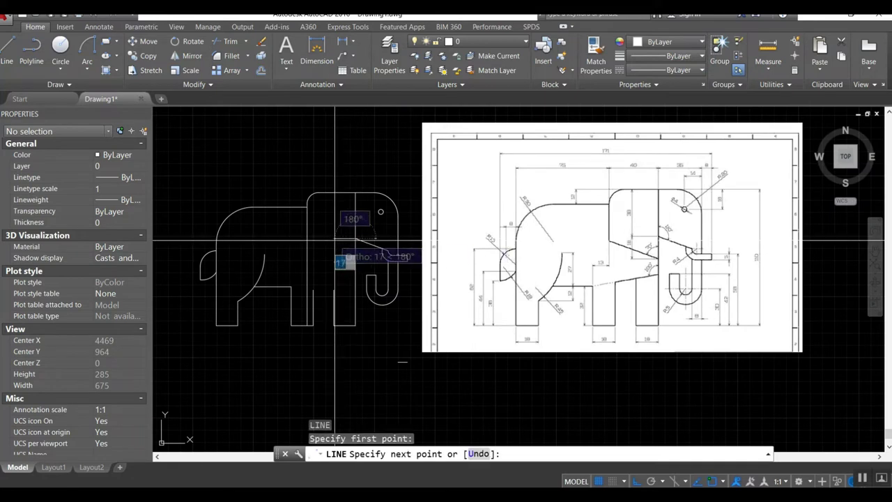
{"action": "key", "text": "Return"}
Offset the new trunk line by 18 units, selecting it as the source.
{"action": "key", "text": "Return"}
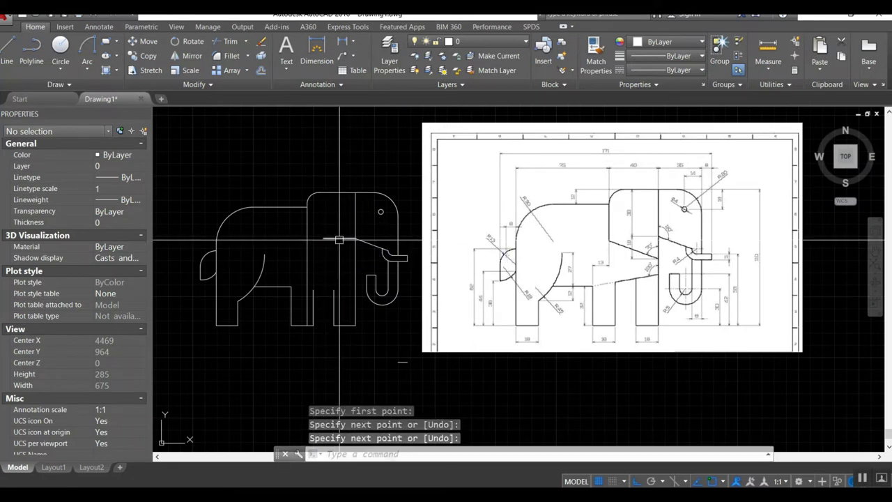
{"action": "type", "text": "o"}
{"action": "key", "text": "Return"}
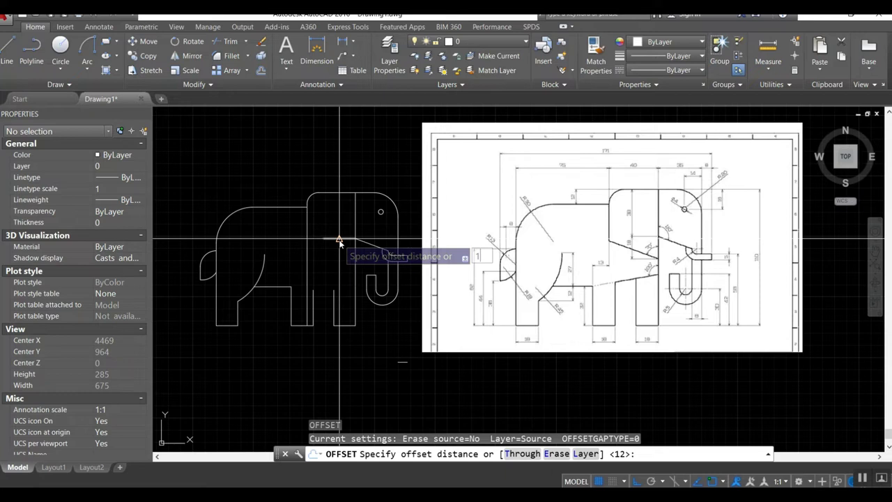
{"action": "type", "text": "18"}
{"action": "key", "text": "Return"}
{"action": "left_click", "coordinate": [339, 240]}
Place the trunk-line copy 18 units away and apply the new polar tracking angles, including 20°.
{"action": "left_click", "coordinate": [338, 261]}
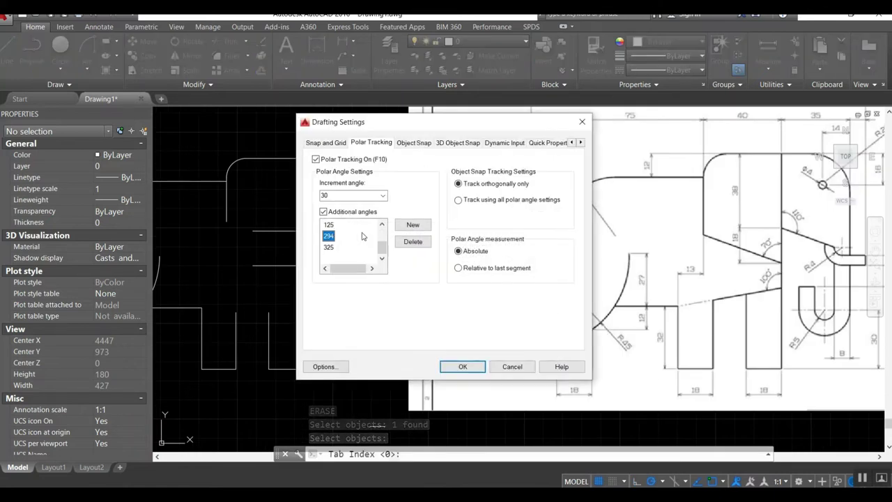
{"action": "type", "text": "2"}
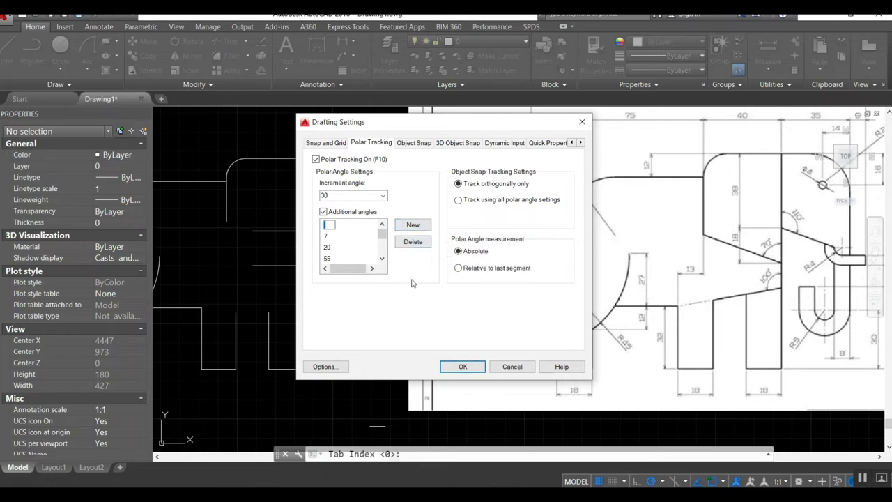
{"action": "left_click", "coordinate": [463, 368]}
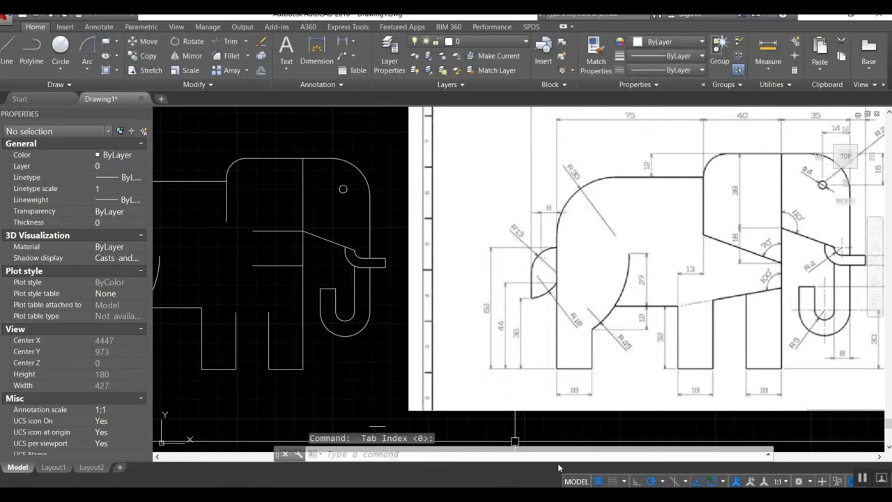
Set polar tracking to 20° increments and draw the slanted jaw line along 160° from the trunk base.
{"action": "left_click", "coordinate": [663, 481]}
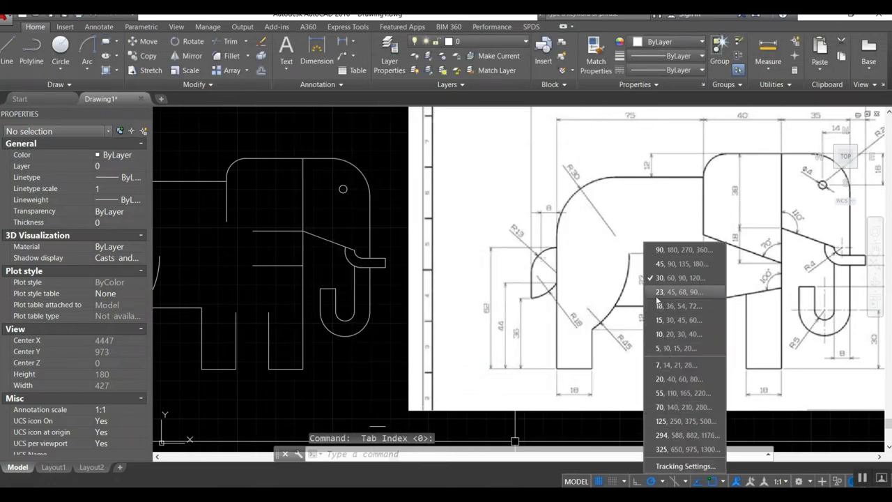
{"action": "left_click", "coordinate": [668, 379]}
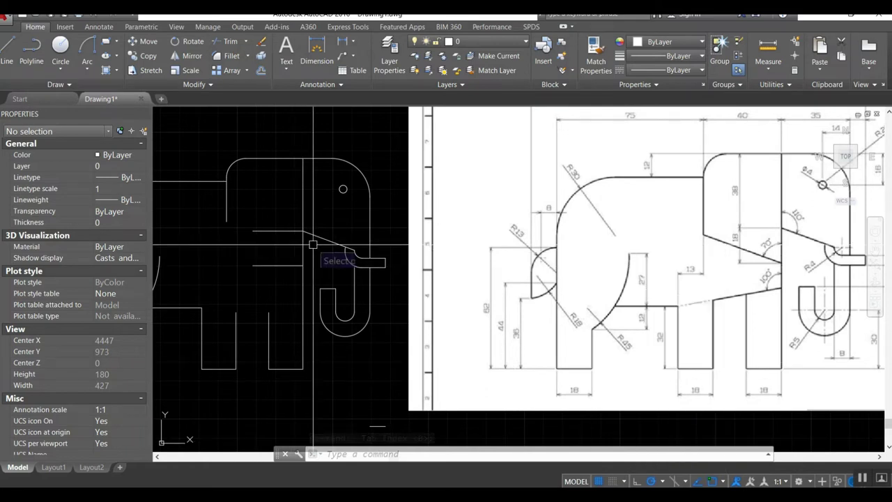
{"action": "type", "text": "l"}
{"action": "key", "text": "Return"}
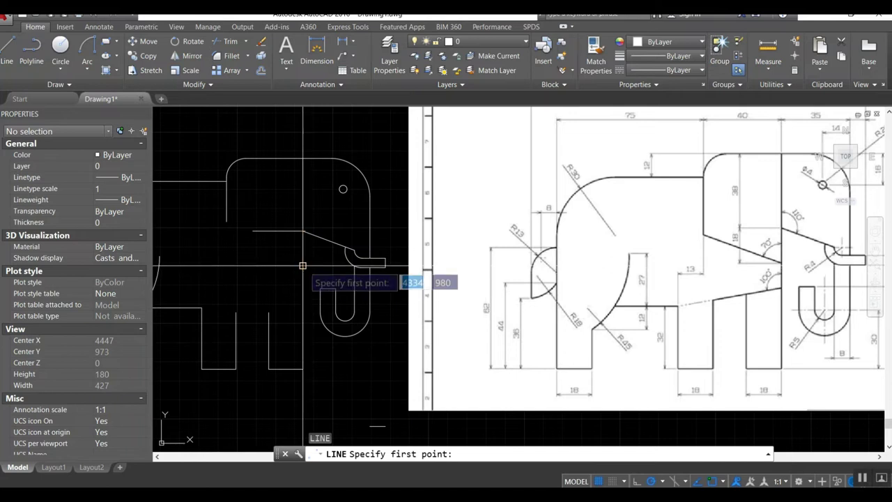
{"action": "left_click", "coordinate": [302, 265]}
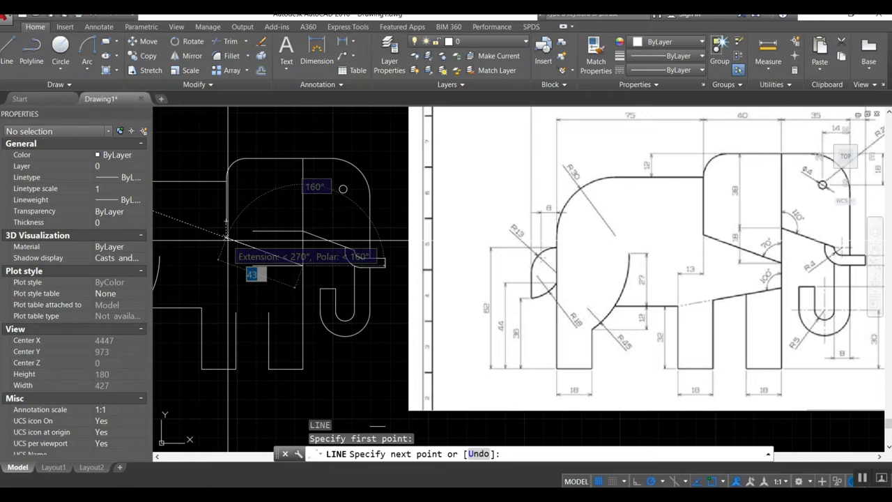
{"action": "left_click", "coordinate": [226, 238]}
{"action": "key", "text": "Return"}
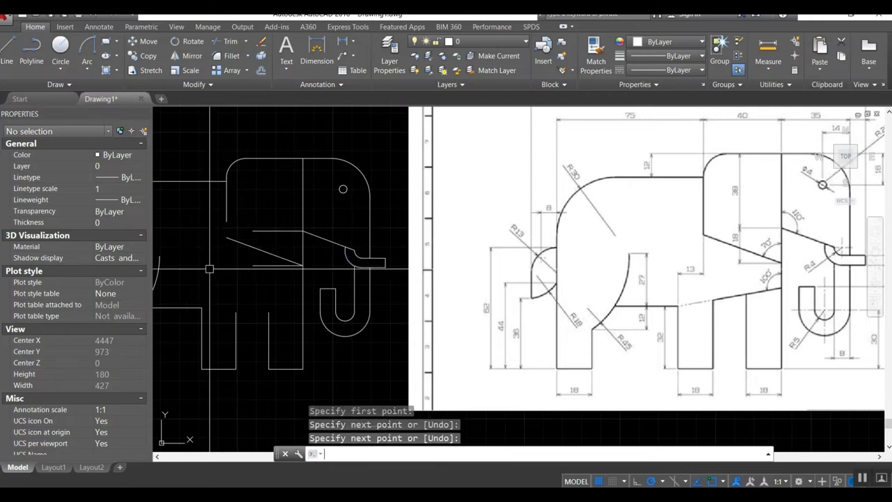
Try extending to the diagonal line and measure its angle with a dimension, then cancel.
{"action": "type", "text": "x"}
{"action": "key", "text": "Return"}
{"action": "left_click", "coordinate": [231, 240]}
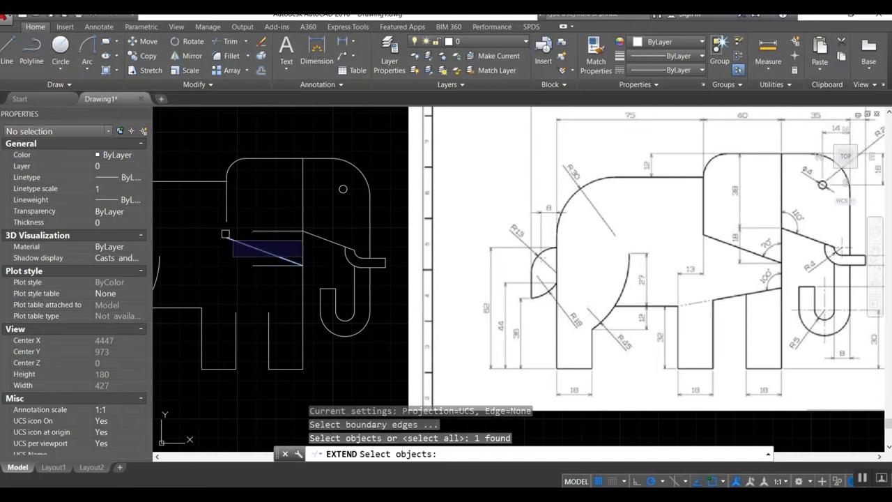
{"action": "key", "text": "Return"}
{"action": "key", "text": "Return"}
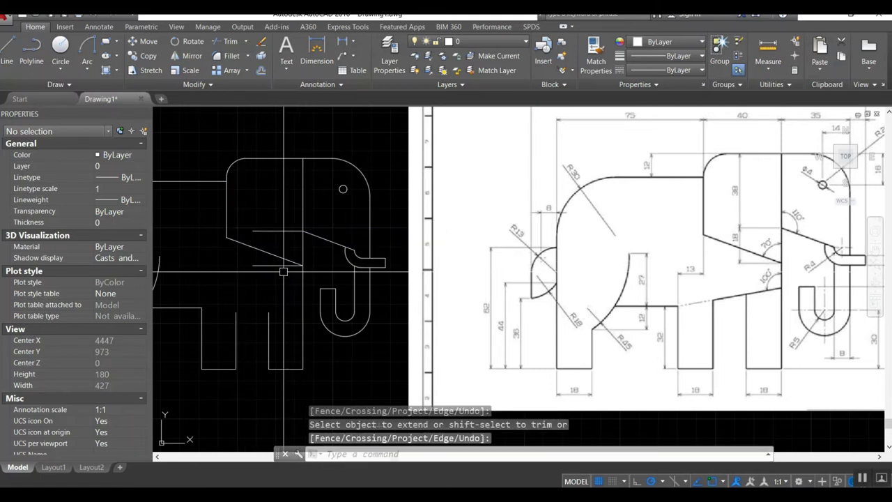
{"action": "type", "text": "dima"}
{"action": "key", "text": "Return"}
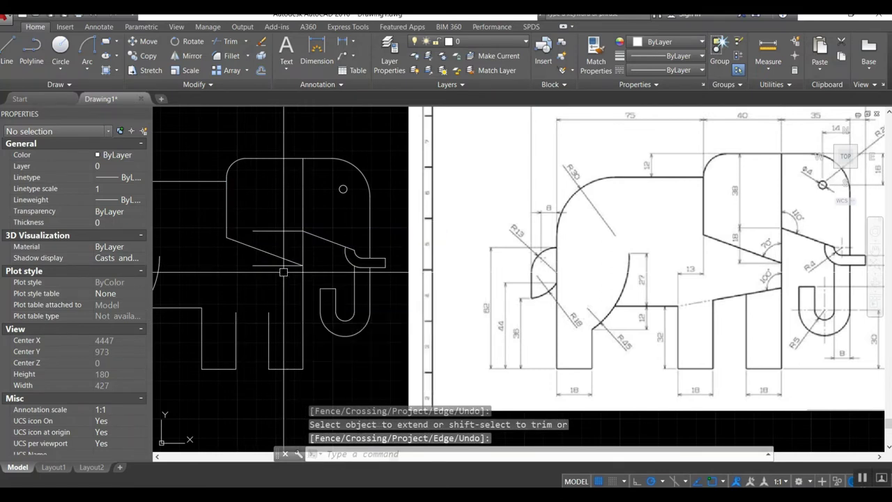
{"action": "left_click", "coordinate": [285, 259]}
{"action": "left_click", "coordinate": [301, 251]}
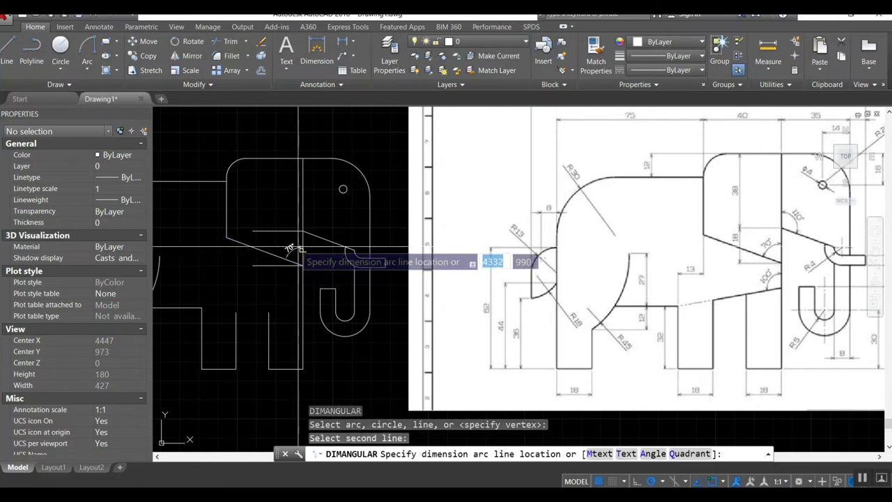
{"action": "key", "text": "Escape"}
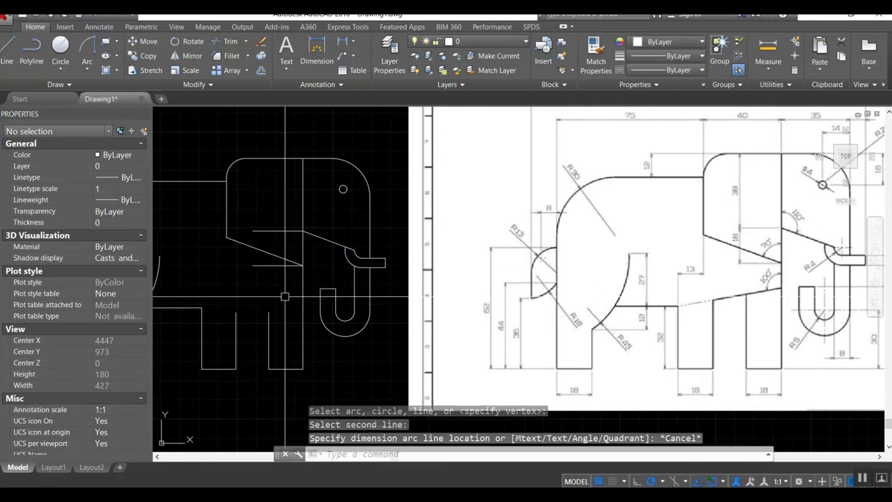
Erase the stray diagonal and short horizontal lines under the head.
{"action": "type", "text": "e"}
{"action": "key", "text": "Return"}
{"action": "left_click", "coordinate": [265, 252]}
{"action": "left_click", "coordinate": [279, 230]}
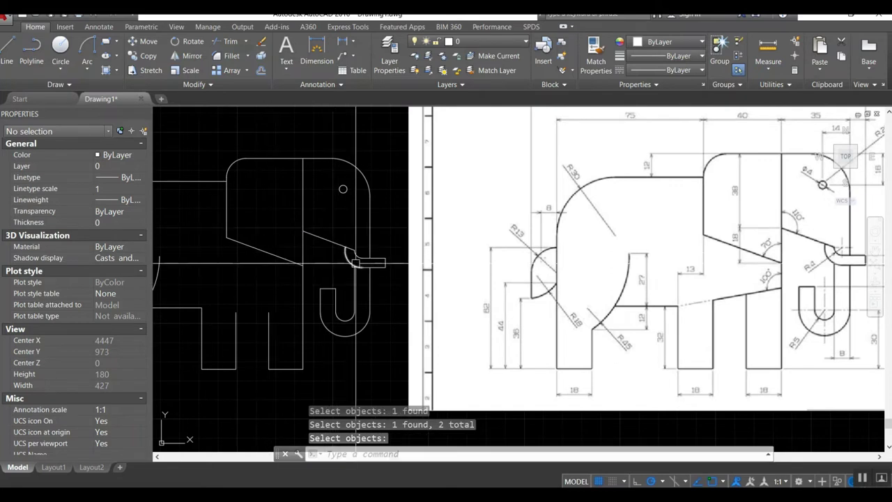
{"action": "key", "text": "Return"}
{"action": "type", "text": "l"}
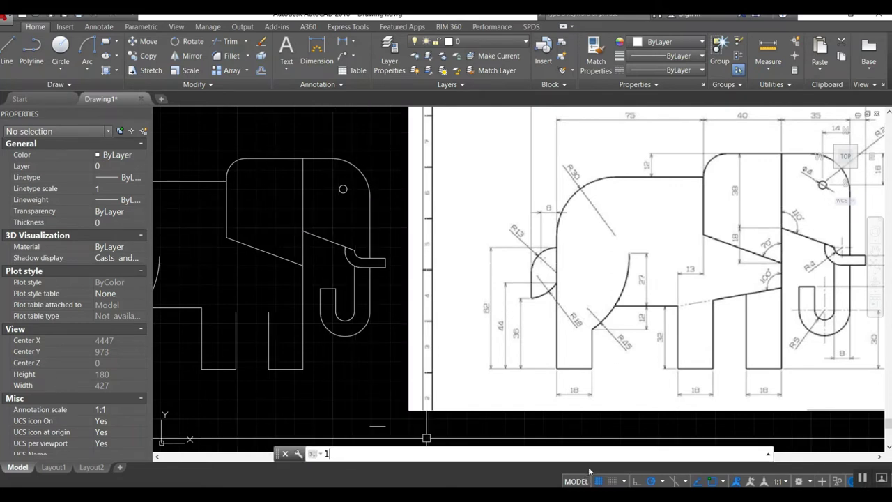
{"action": "key", "text": "Return"}
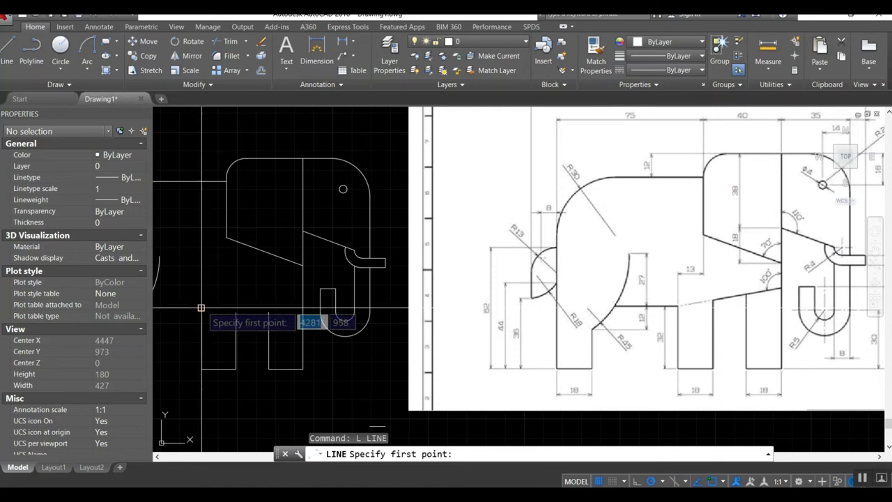
Draw the belly line from the back leg to the front leg using 10° polar tracking.
{"action": "left_click", "coordinate": [201, 308]}
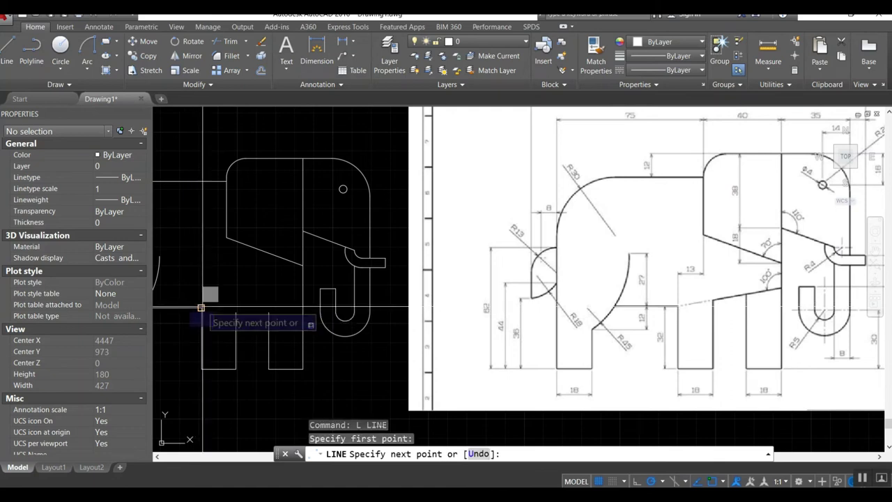
{"action": "left_click", "coordinate": [666, 482]}
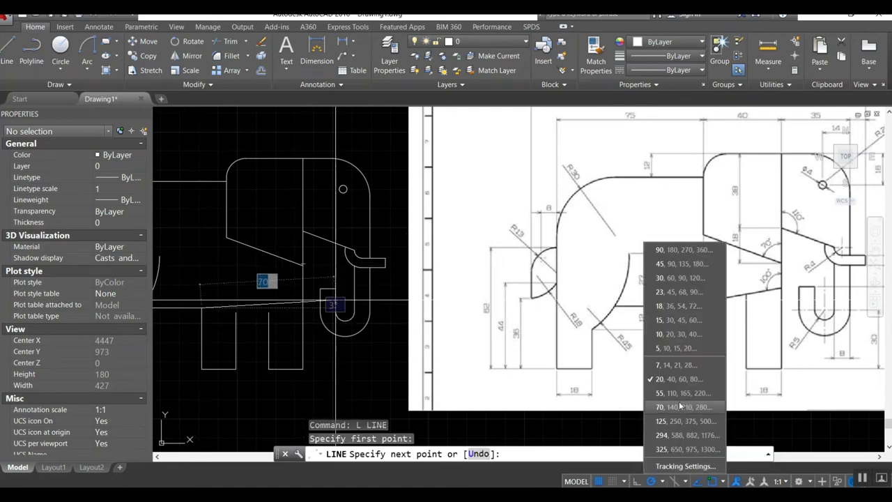
{"action": "left_click", "coordinate": [670, 341]}
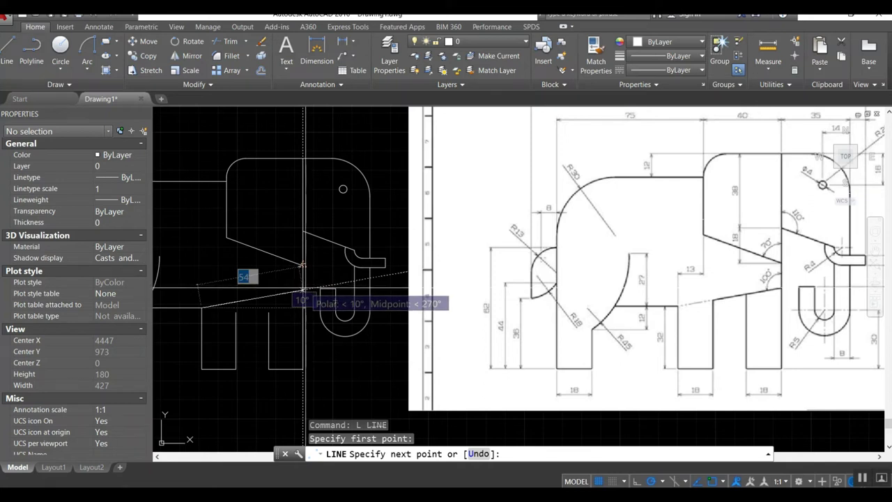
{"action": "left_click", "coordinate": [303, 288]}
{"action": "key", "text": "Return"}
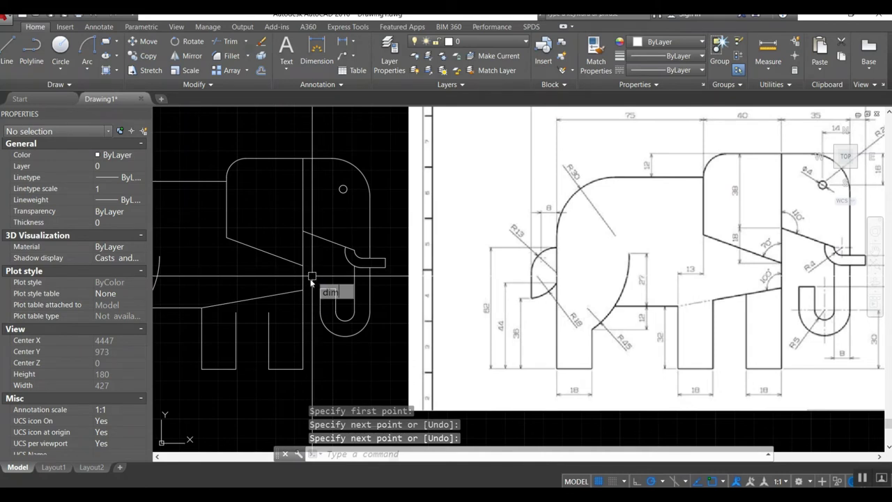
Check the belly line's 100° angle to the front leg with a dimension, then delete it.
{"action": "type", "text": "ang"}
{"action": "key", "text": "Return"}
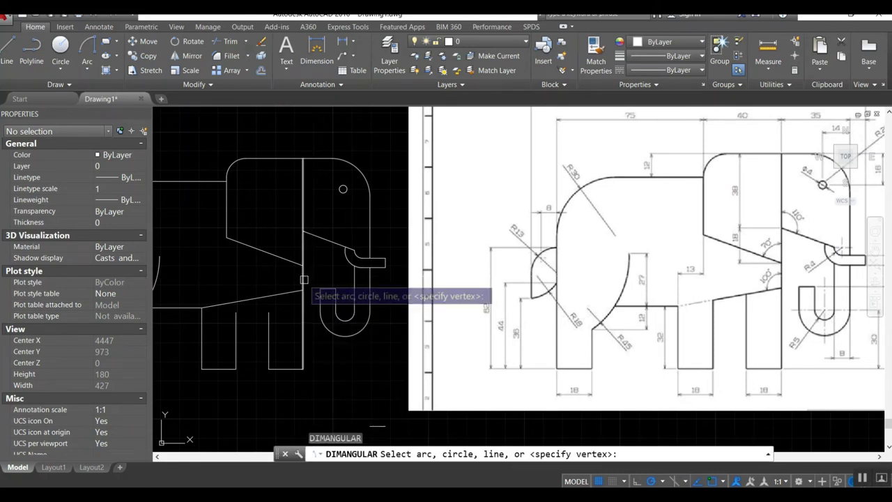
{"action": "left_click", "coordinate": [304, 280]}
{"action": "left_click", "coordinate": [285, 290]}
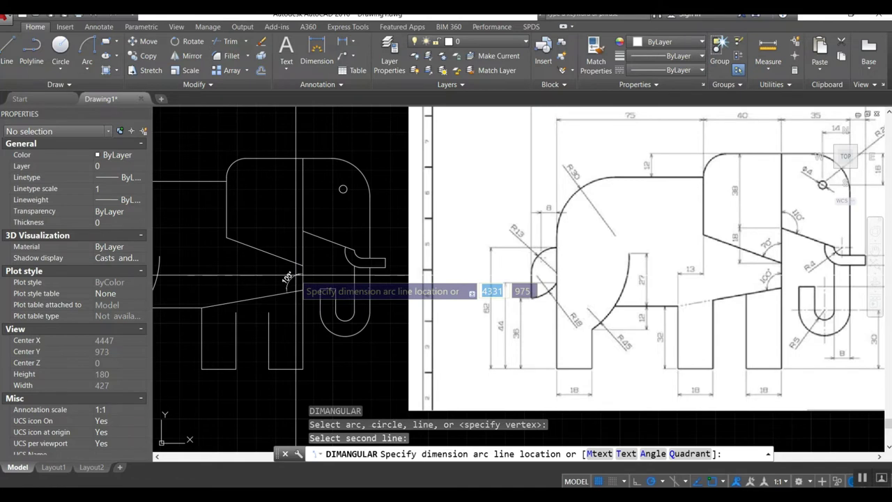
{"action": "left_click", "coordinate": [297, 275]}
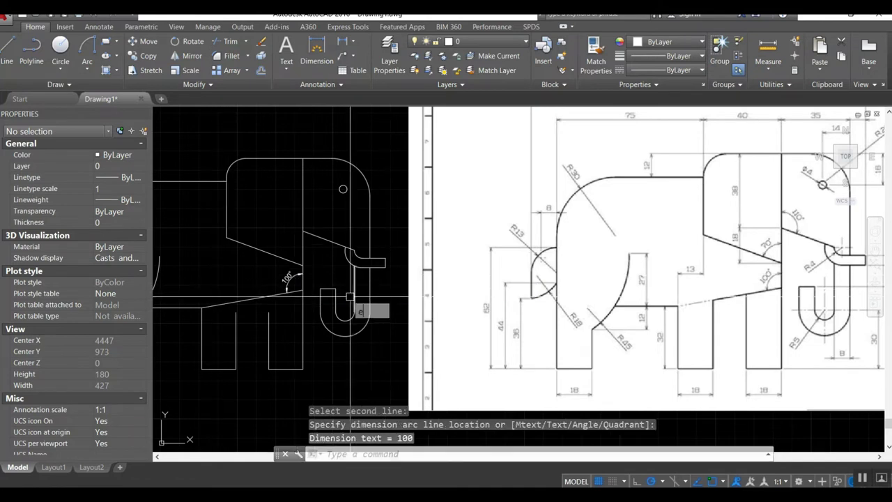
{"action": "key", "text": "Return"}
{"action": "left_click", "coordinate": [292, 281]}
{"action": "key", "text": "Return"}
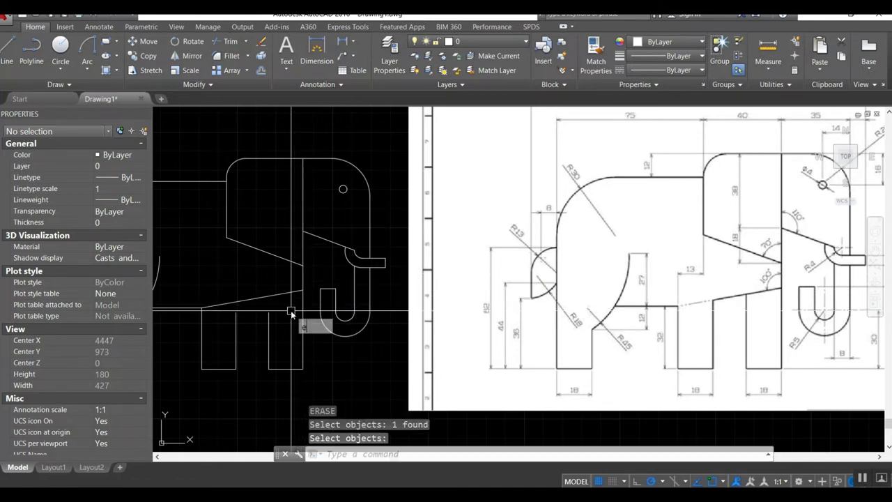
Extend the belly line to the leg line and trim away the leftover leg-top segment.
{"action": "type", "text": "ex"}
{"action": "key", "text": "Return"}
{"action": "left_click", "coordinate": [289, 291]}
{"action": "key", "text": "Return"}
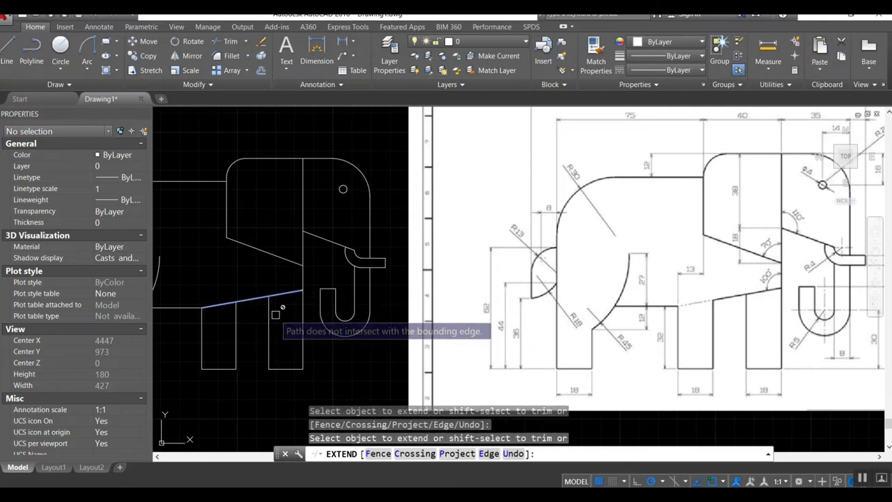
{"action": "key", "text": "Return"}
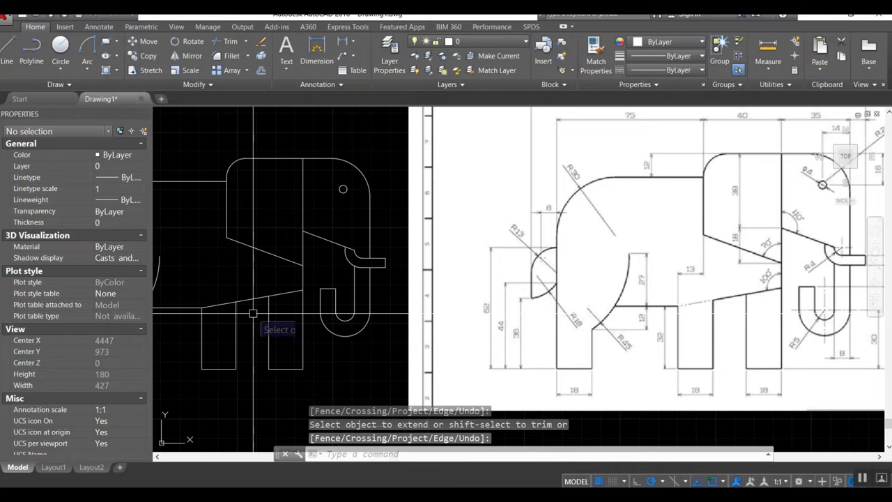
{"action": "type", "text": "tr"}
{"action": "key", "text": "Return"}
{"action": "key", "text": "Return"}
{"action": "left_click", "coordinate": [219, 305]}
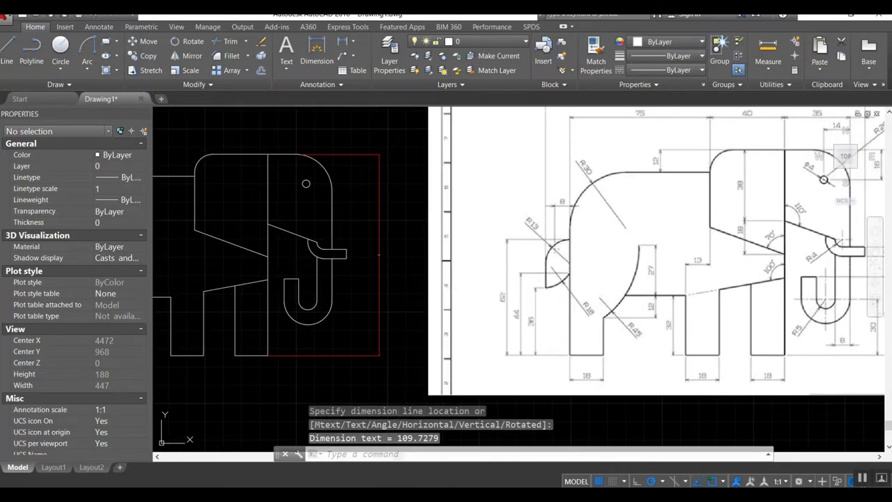
Make ISO-25 the current style and set its dimension and extension lines to red.
{"action": "type", "text": "ddim"}
{"action": "key", "text": "Return"}
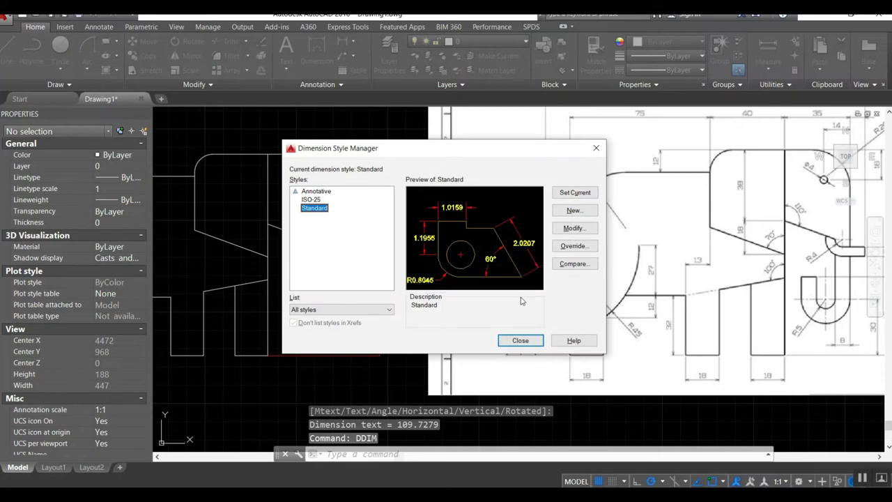
{"action": "left_click", "coordinate": [310, 200]}
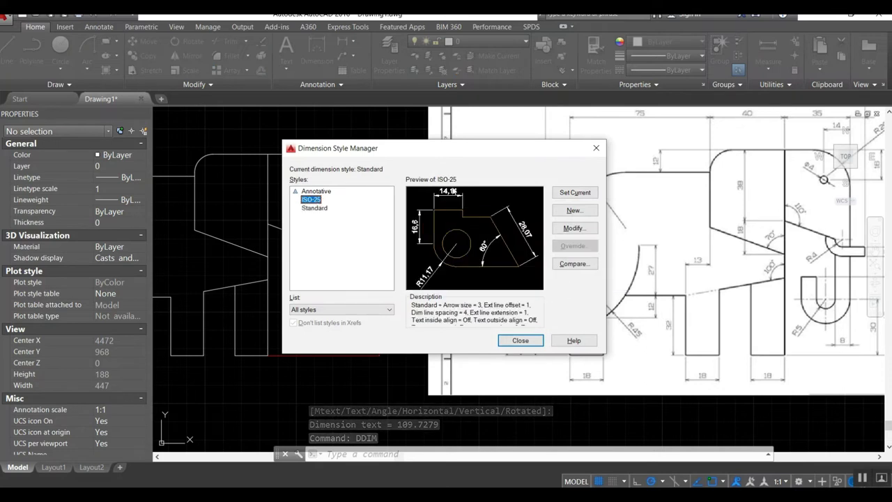
{"action": "left_click", "coordinate": [578, 194]}
{"action": "left_click", "coordinate": [570, 230]}
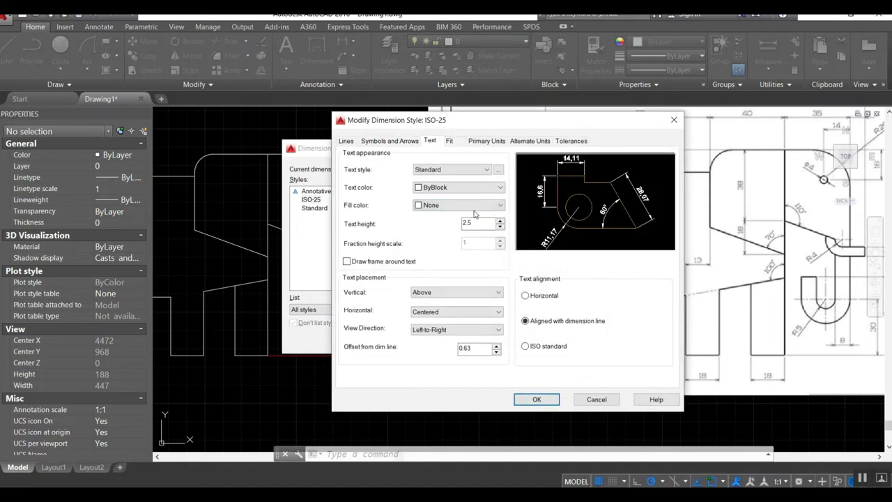
{"action": "left_click", "coordinate": [404, 142]}
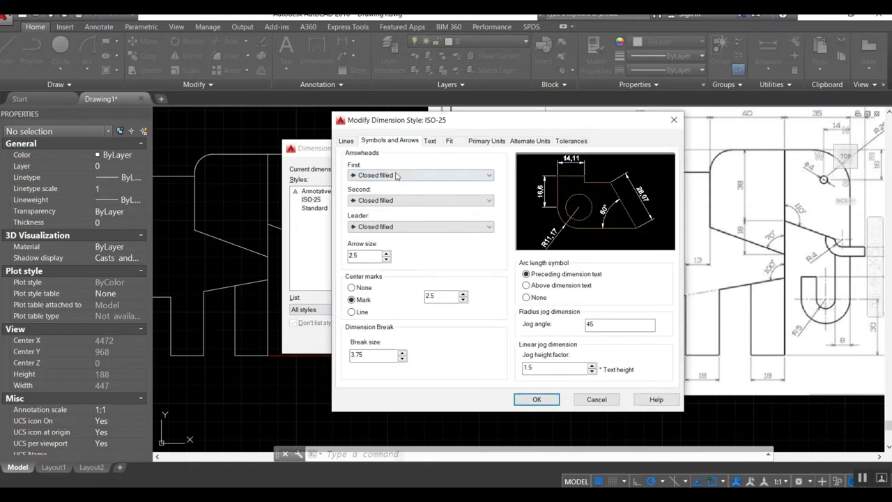
{"action": "left_click", "coordinate": [346, 141]}
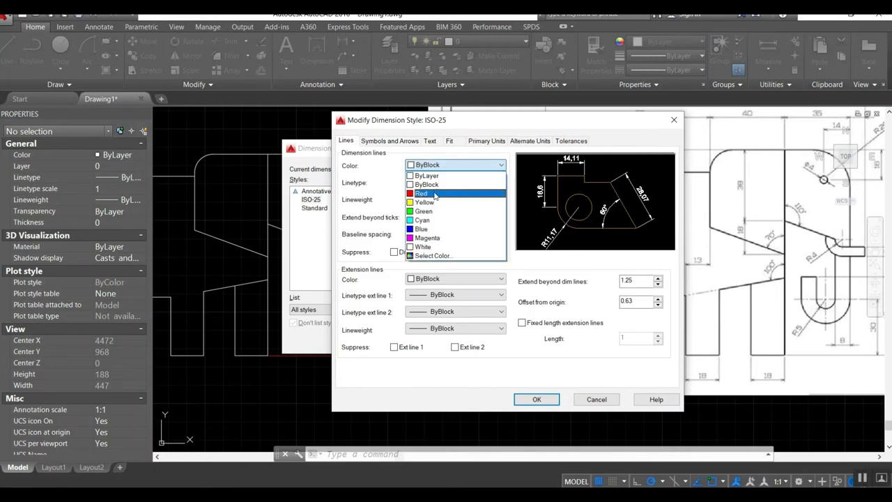
{"action": "left_click", "coordinate": [435, 194]}
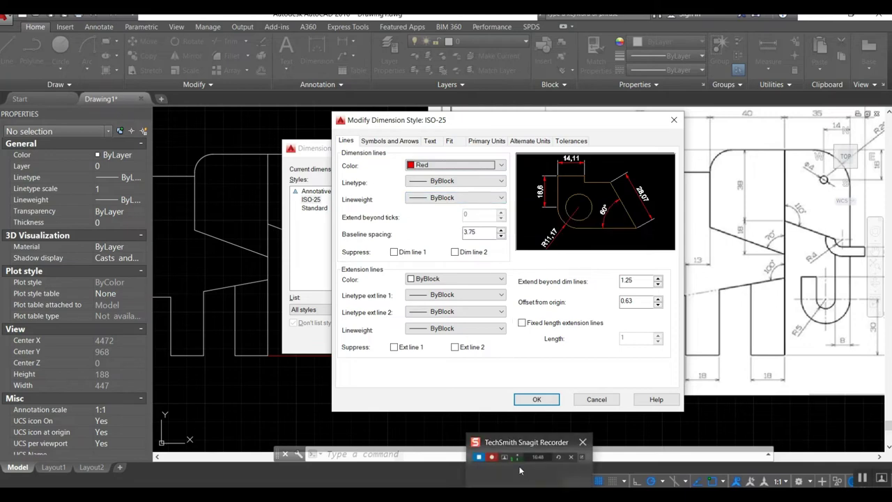
{"action": "left_click", "coordinate": [591, 468]}
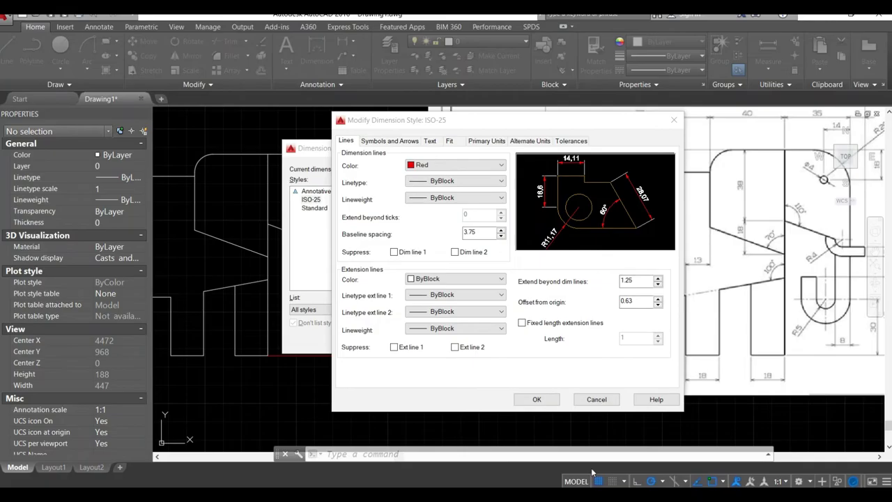
{"action": "left_click", "coordinate": [440, 280]}
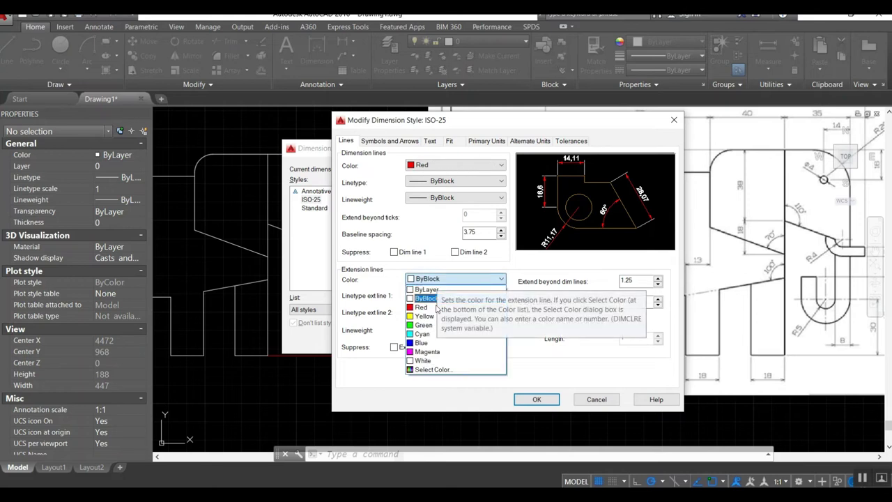
{"action": "left_click", "coordinate": [423, 307]}
Set the ISO-25 dimension text color to yellow and close the style manager.
{"action": "left_click", "coordinate": [430, 141]}
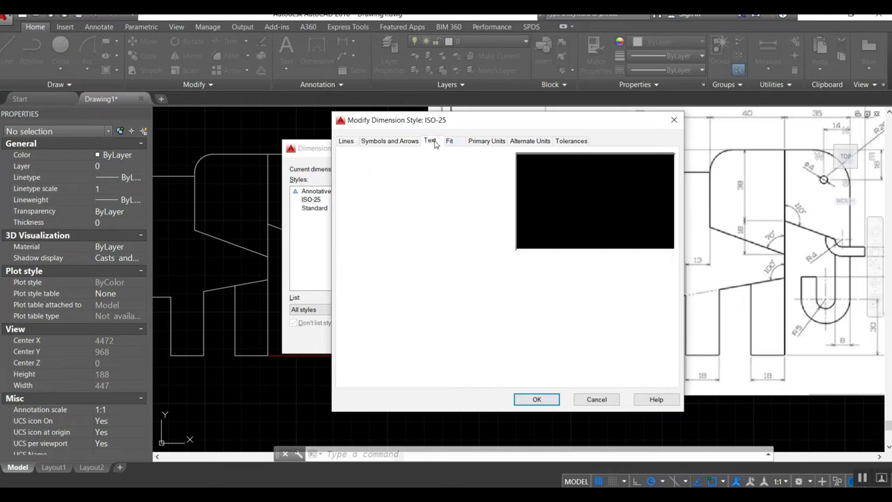
{"action": "left_click", "coordinate": [420, 188]}
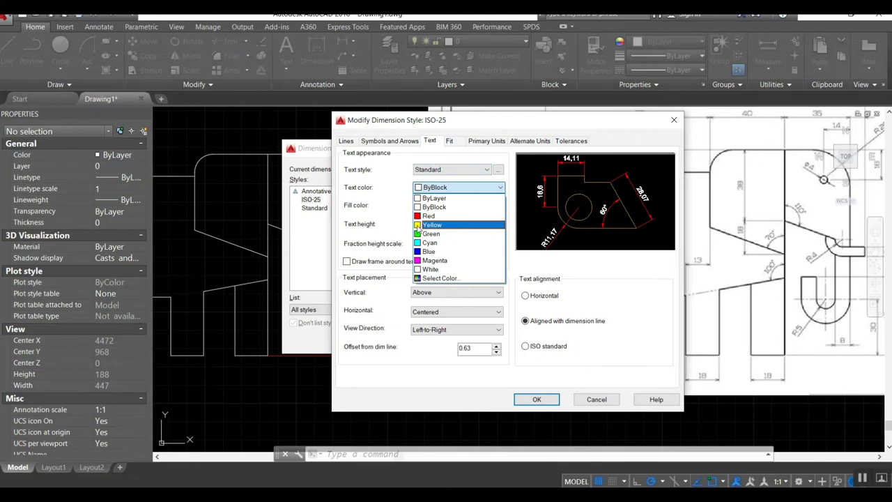
{"action": "left_click", "coordinate": [417, 226]}
{"action": "left_click", "coordinate": [536, 399]}
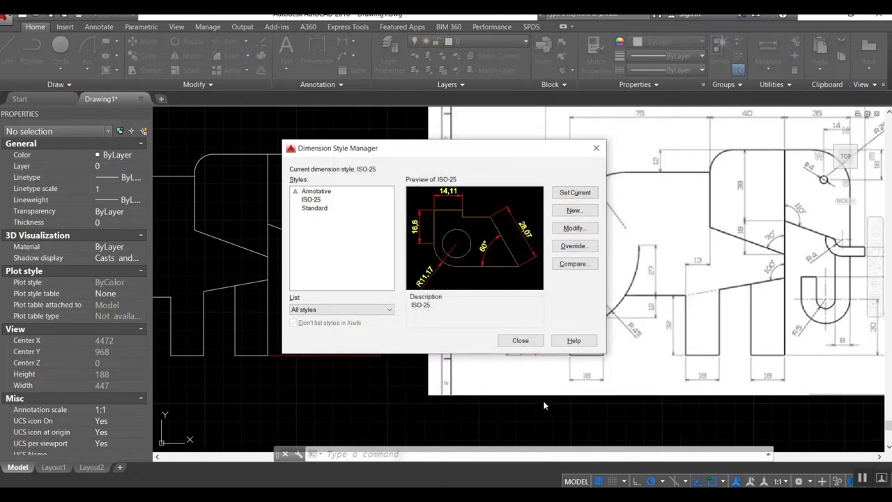
{"action": "left_click", "coordinate": [521, 340]}
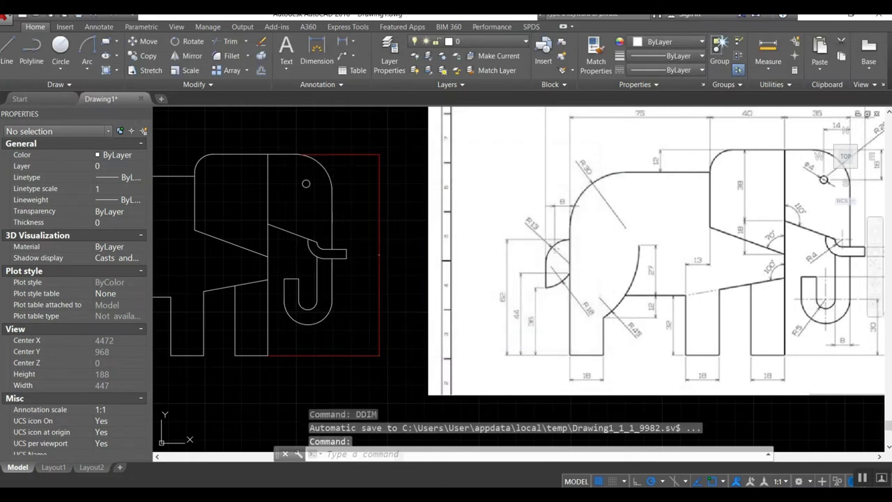
Erase the red guide rectangle and add the 110 vertical height dimension beside the head.
{"action": "key", "text": "Return"}
{"action": "left_click", "coordinate": [380, 262]}
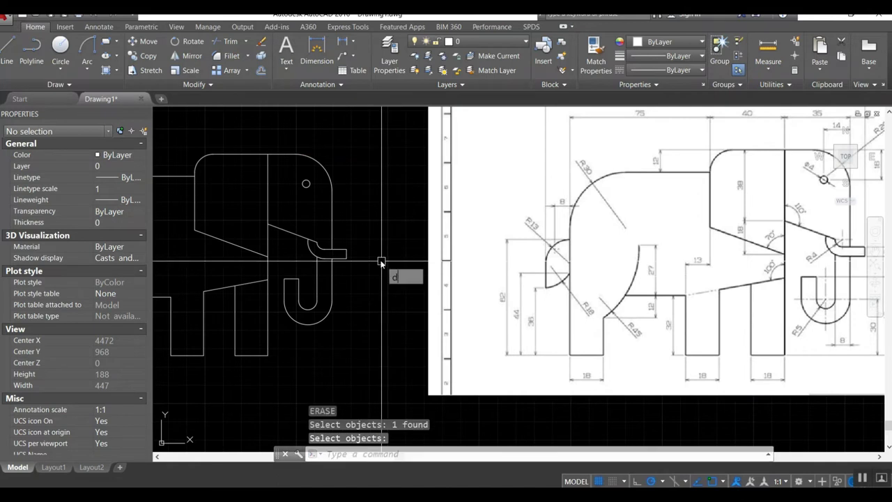
{"action": "type", "text": "li"}
{"action": "key", "text": "Return"}
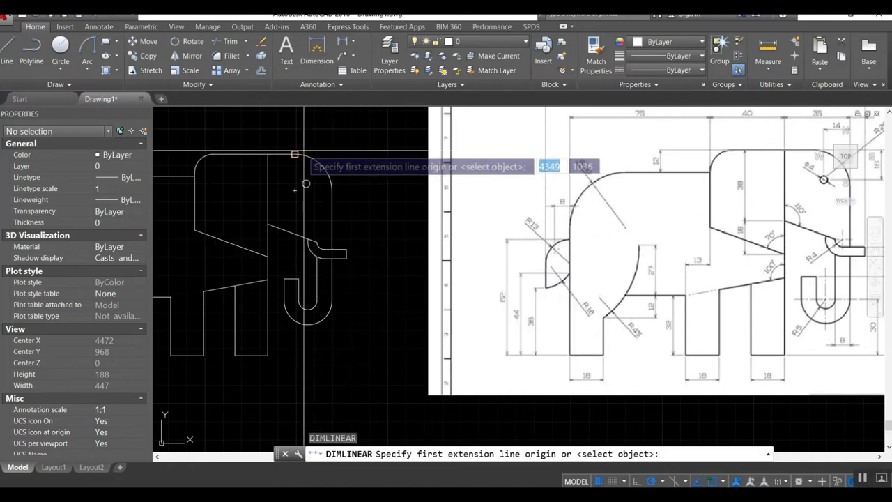
{"action": "left_click", "coordinate": [304, 150]}
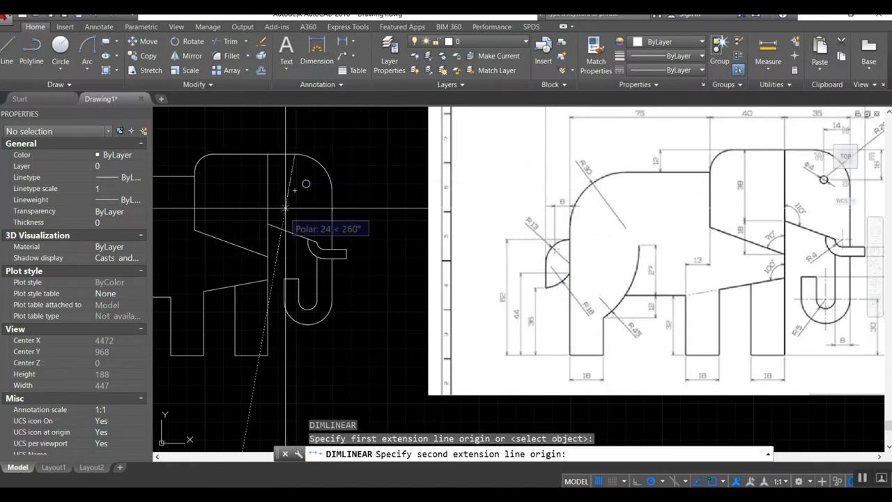
{"action": "left_click", "coordinate": [267, 355]}
{"action": "left_click", "coordinate": [388, 279]}
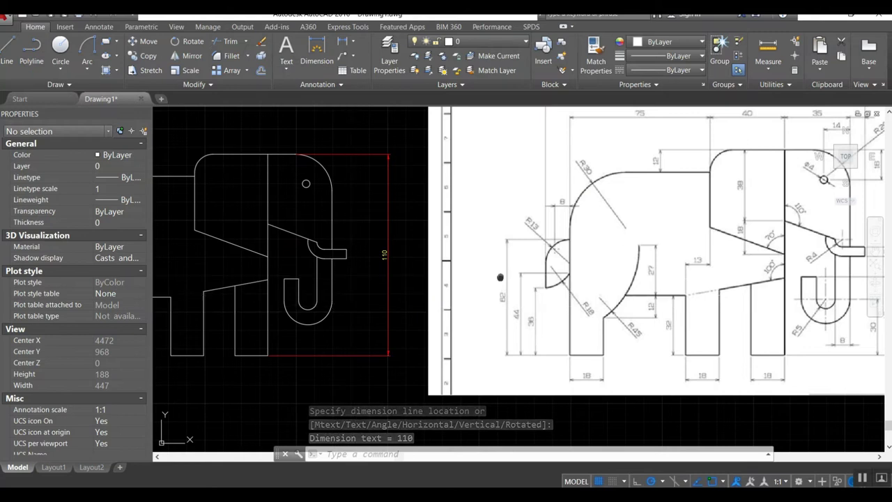
Add the 5 trunk-tip dimension and the 34.64 head-width dimension above the head.
{"action": "middle_click_drag", "start_coordinate": [499, 274], "coordinate": [464, 279]}
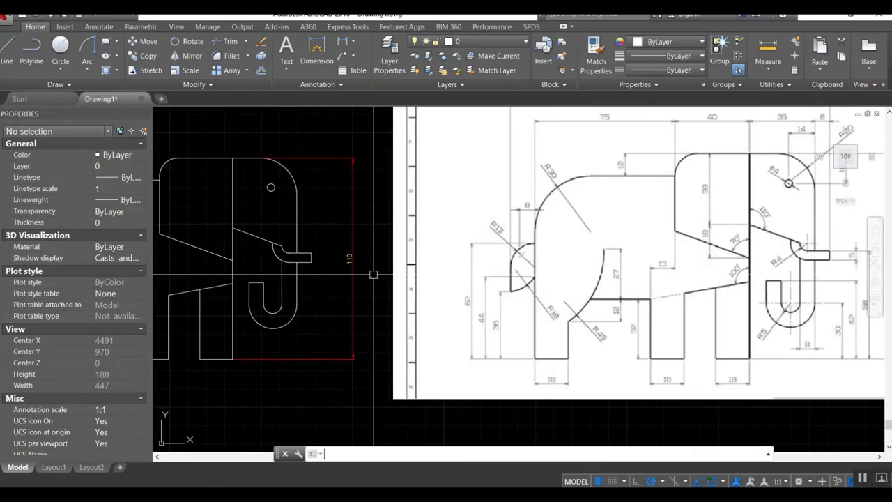
{"action": "key", "text": "Return"}
{"action": "left_click", "coordinate": [311, 253]}
{"action": "left_click", "coordinate": [311, 263]}
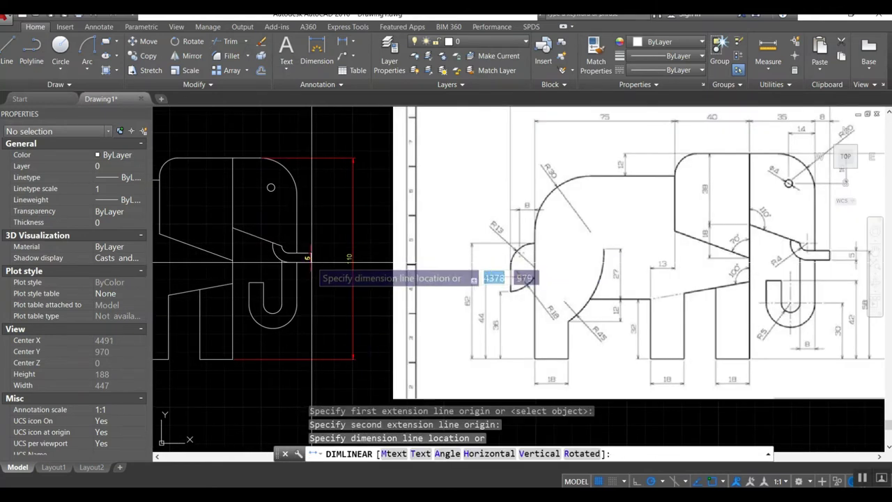
{"action": "left_click", "coordinate": [328, 259]}
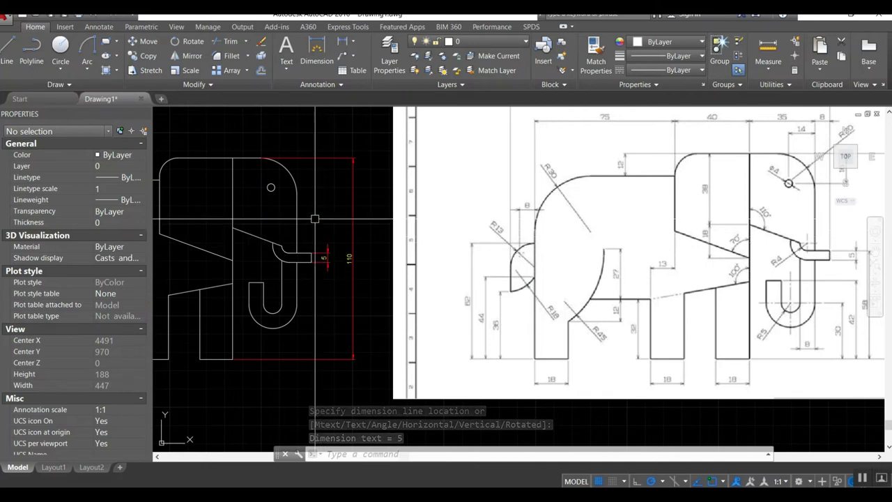
{"action": "key", "text": "Return"}
{"action": "left_click", "coordinate": [232, 158]}
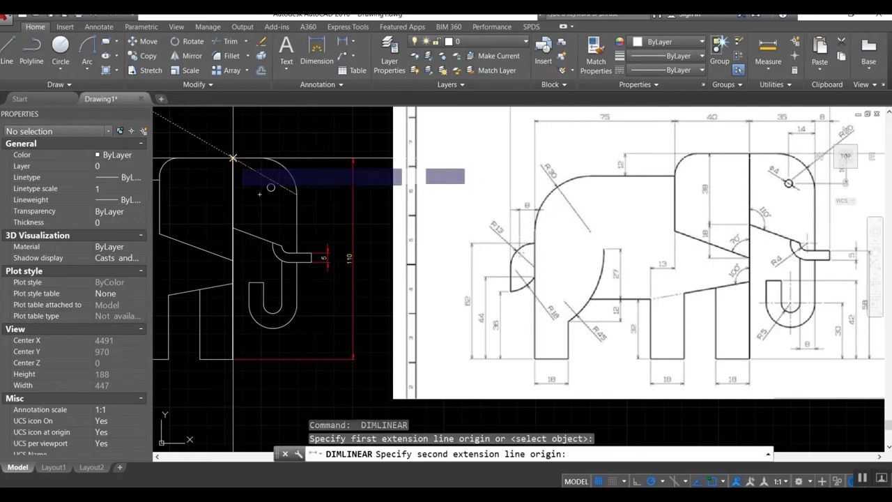
{"action": "left_click", "coordinate": [296, 188]}
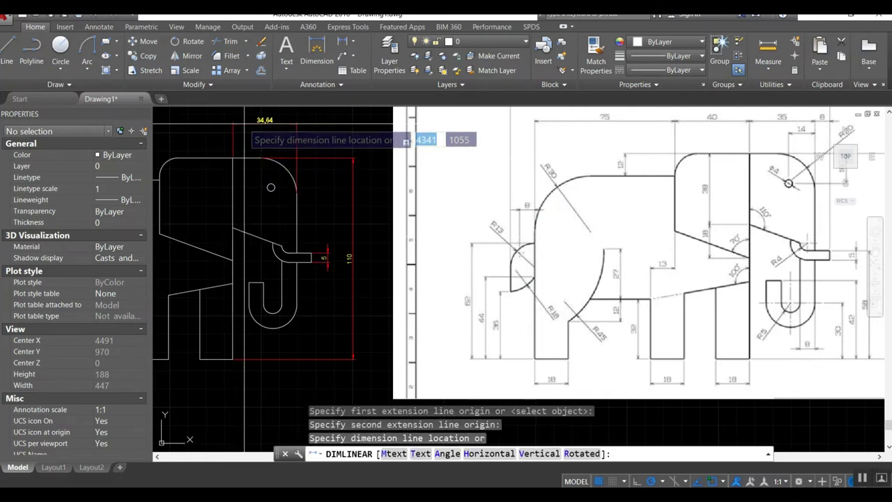
{"action": "left_click", "coordinate": [260, 120]}
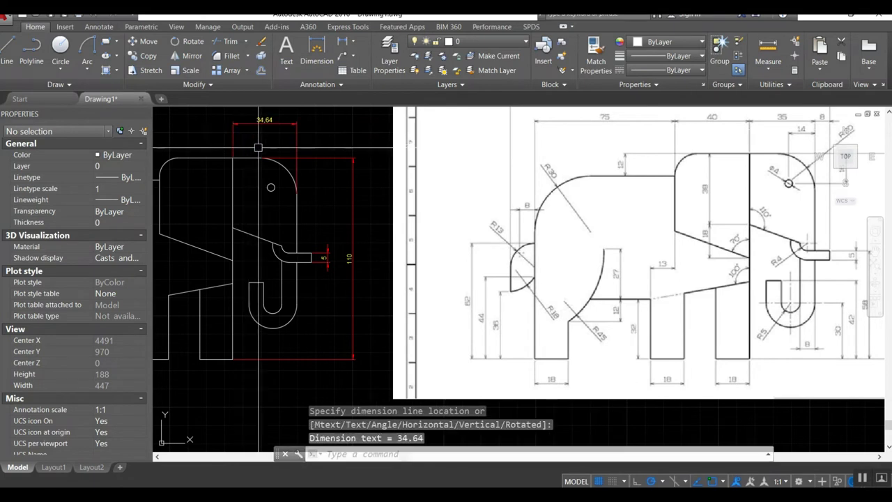
{"action": "type", "text": "dclim"}
Change ISO-25 primary units to a period separator and 0 precision, turning 34.64 into 35.
{"action": "key", "text": "Return"}
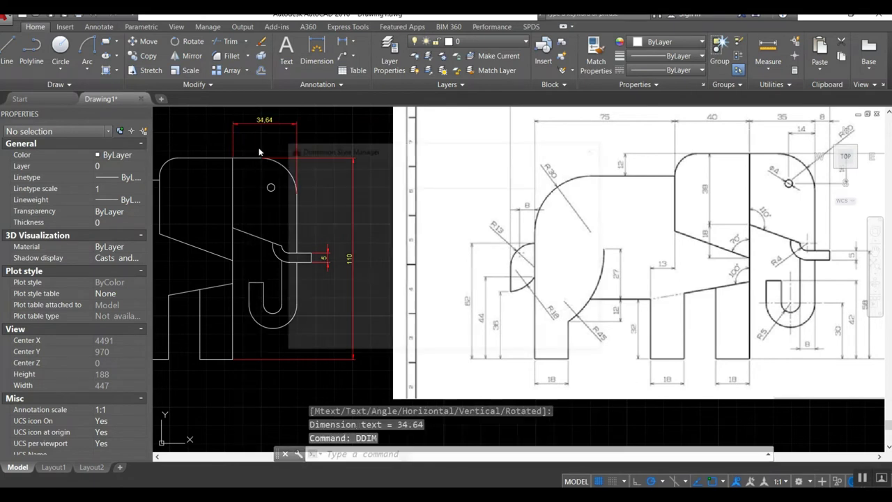
{"action": "left_click", "coordinate": [574, 230]}
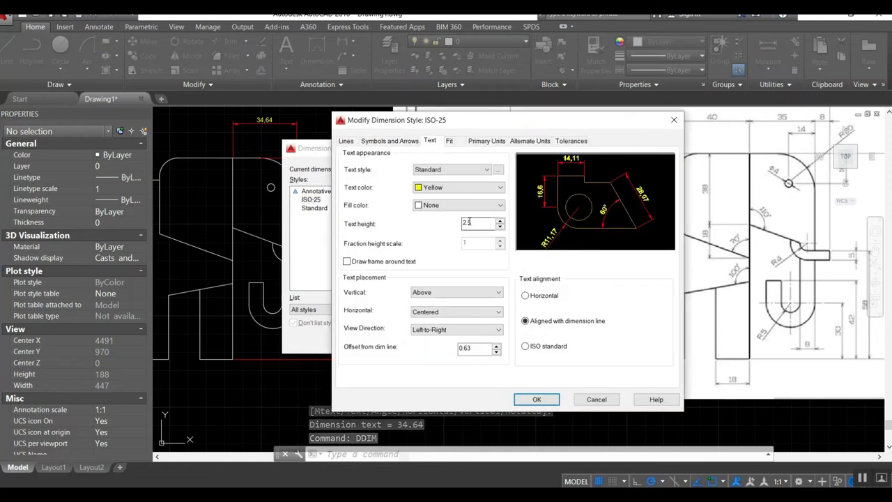
{"action": "left_click", "coordinate": [487, 142]}
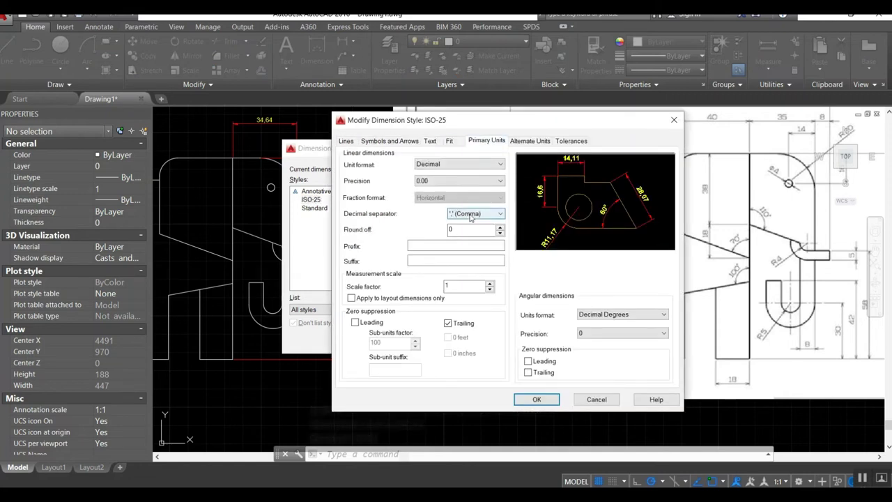
{"action": "left_click", "coordinate": [460, 224]}
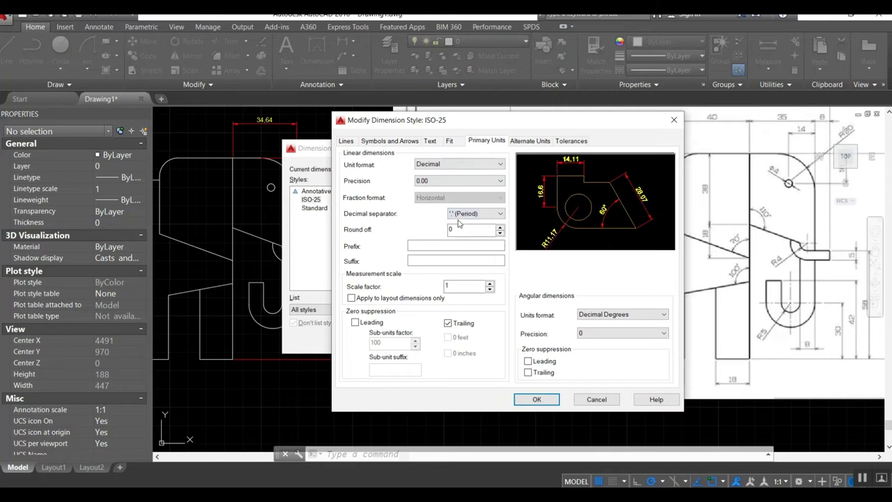
{"action": "left_click", "coordinate": [450, 182]}
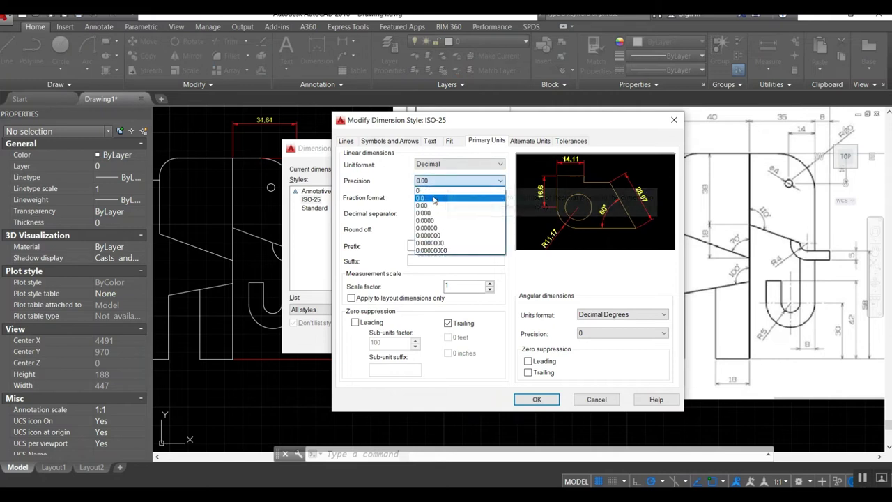
{"action": "left_click", "coordinate": [431, 191]}
{"action": "left_click", "coordinate": [535, 400]}
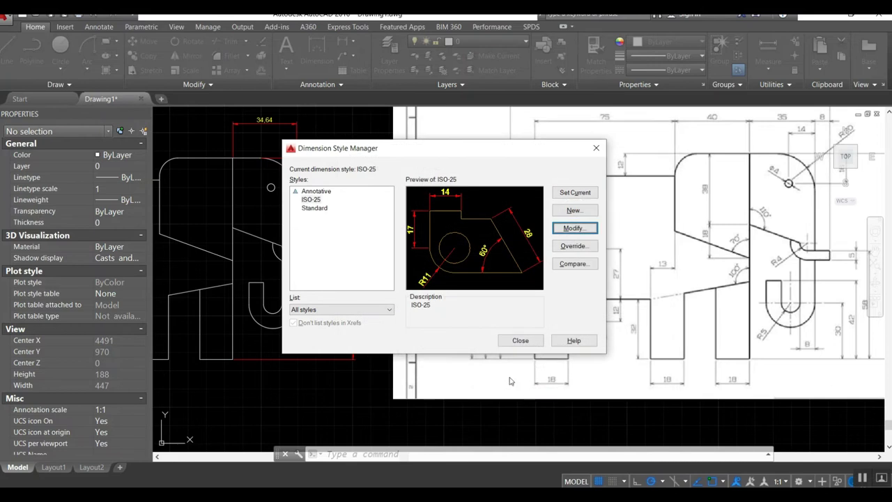
{"action": "left_click", "coordinate": [519, 341]}
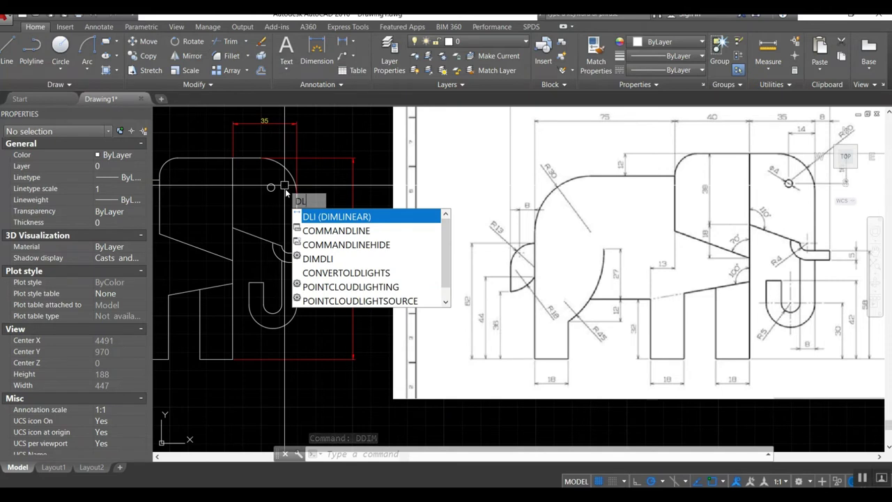
{"action": "key", "text": "BackSpace"}
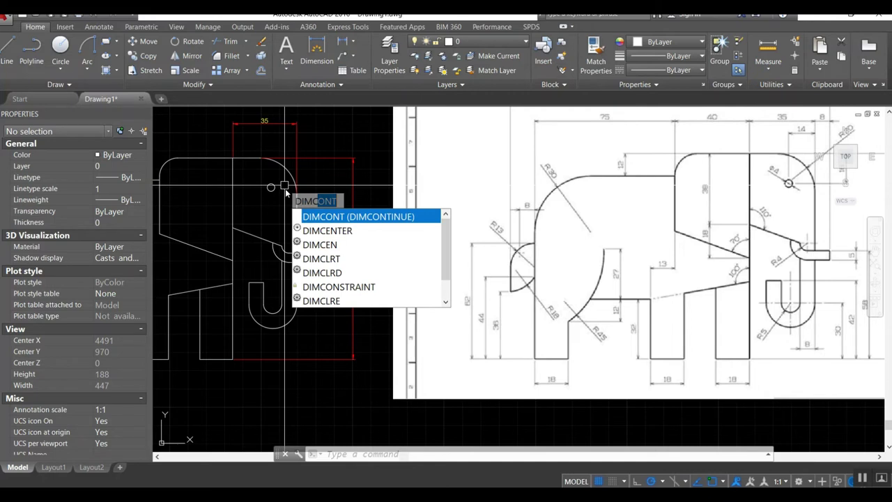
{"action": "key", "text": "Return"}
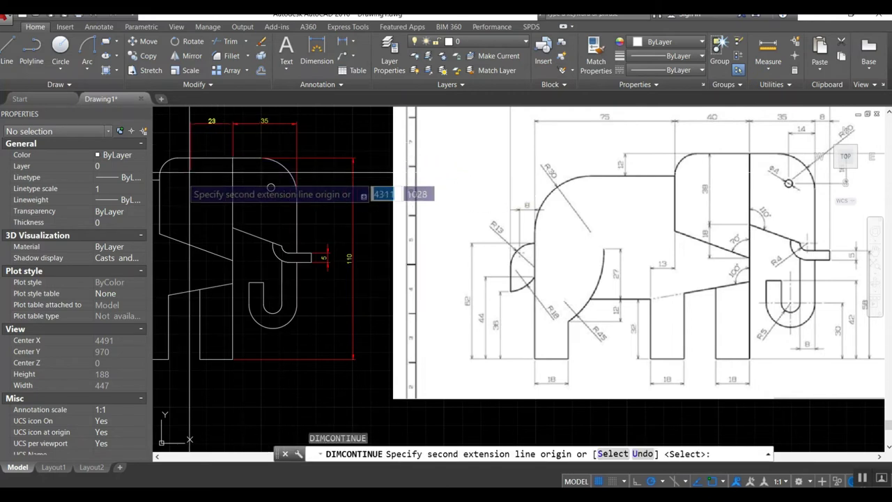
Continue dimensions of 40, 75 and 9 along the elephant's top from the 35 dimension.
{"action": "left_click", "coordinate": [159, 177]}
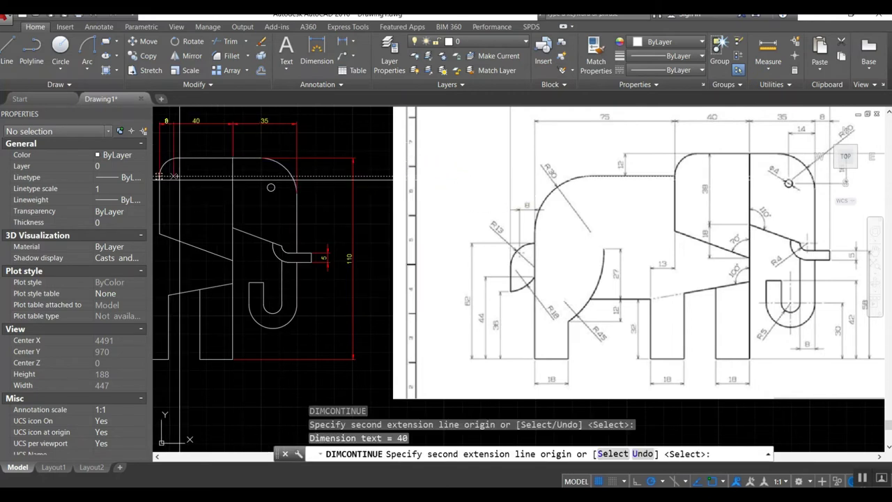
{"action": "scroll", "coordinate": [167, 171], "scroll_direction": "down", "scroll_amount": 3}
{"action": "scroll", "coordinate": [174, 171], "scroll_direction": "up", "scroll_amount": 2}
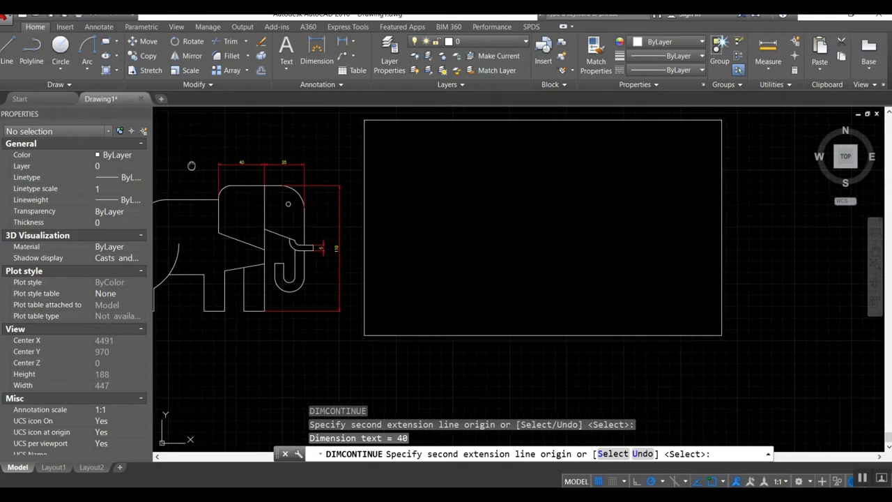
{"action": "scroll", "coordinate": [181, 178], "scroll_direction": "up", "scroll_amount": 2}
{"action": "scroll", "coordinate": [192, 188], "scroll_direction": "up", "scroll_amount": 2}
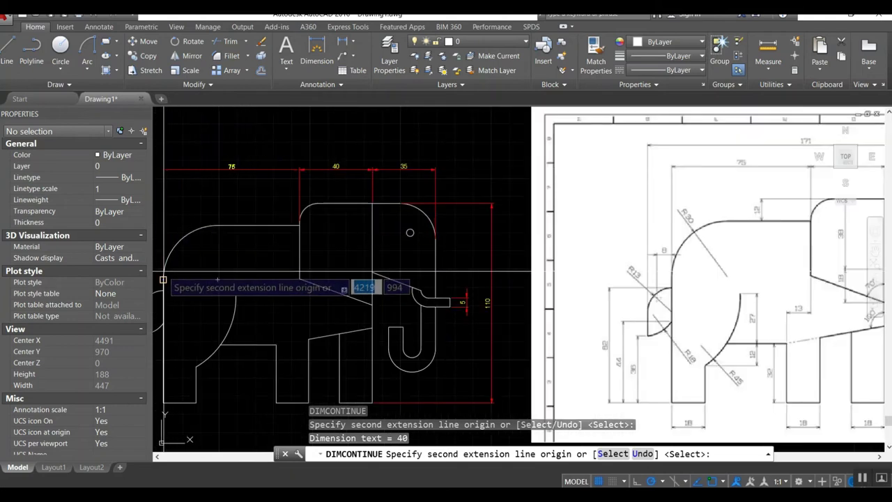
{"action": "left_click", "coordinate": [163, 403]}
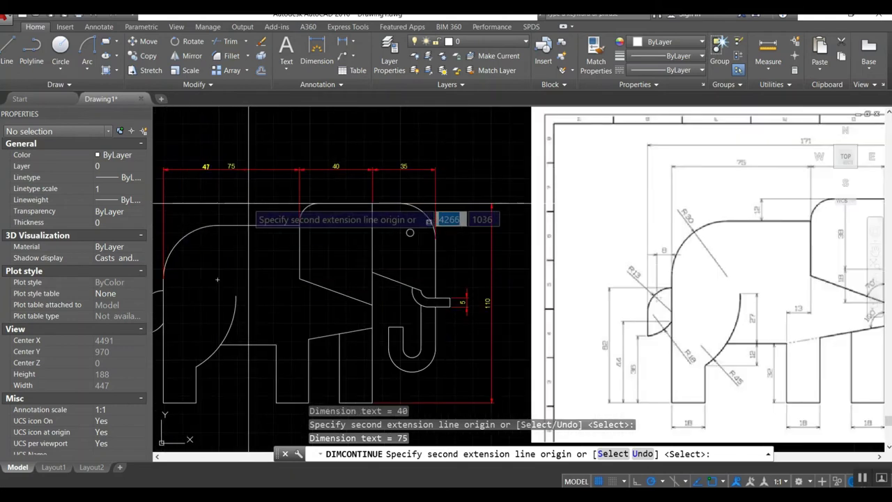
{"action": "scroll", "coordinate": [253, 254], "scroll_direction": "down", "scroll_amount": 3}
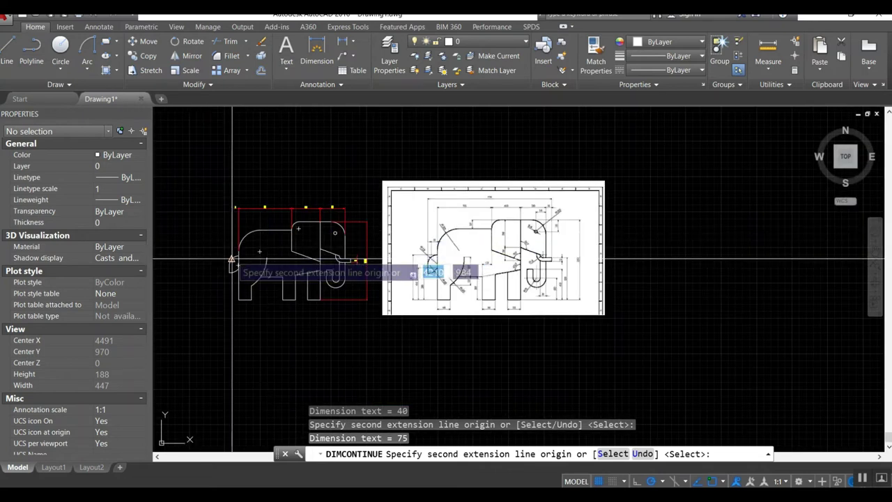
{"action": "scroll", "coordinate": [233, 257], "scroll_direction": "up", "scroll_amount": 4}
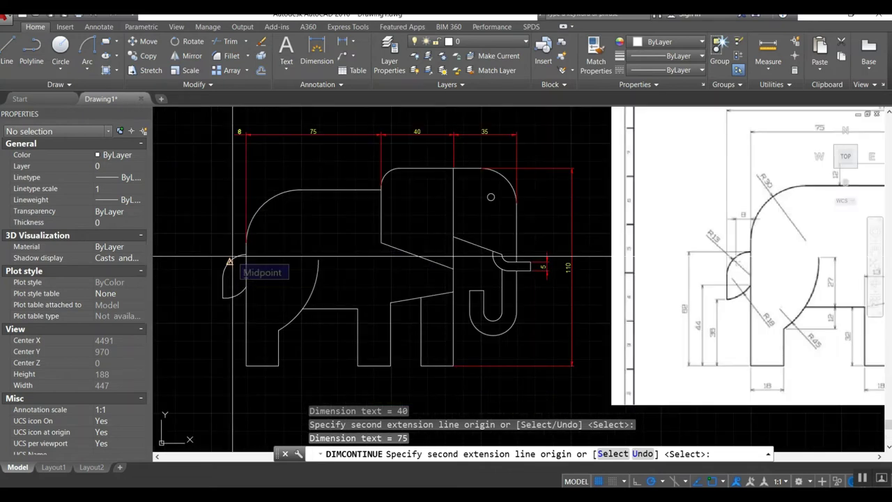
{"action": "left_click", "coordinate": [232, 256]}
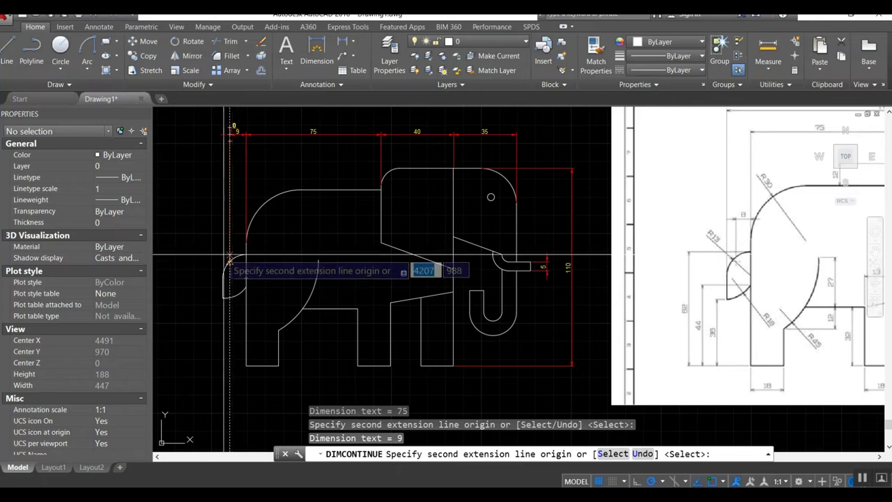
{"action": "scroll", "coordinate": [224, 255], "scroll_direction": "down", "scroll_amount": 2}
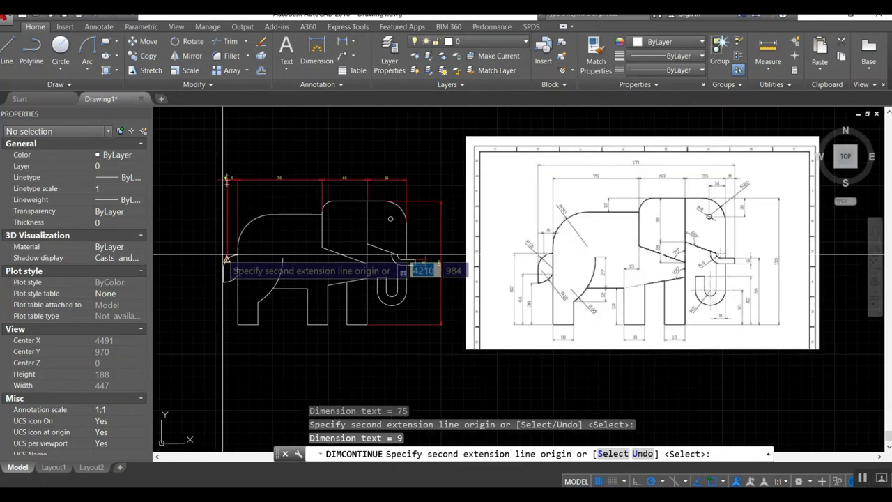
{"action": "key", "text": "Return"}
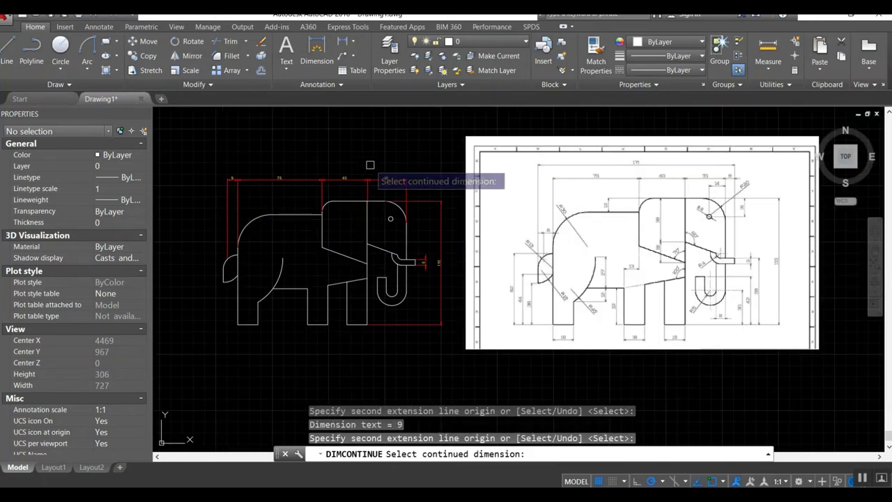
{"action": "key", "text": "Escape"}
Add a 163 linear dimension from the head edge to the tail end, placed above the elephant.
{"action": "type", "text": "d"}
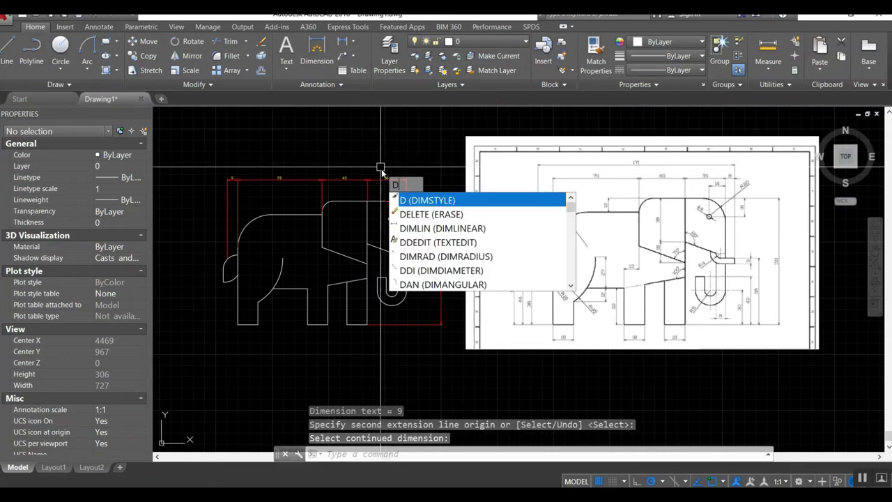
{"action": "type", "text": "li"}
{"action": "key", "text": "Return"}
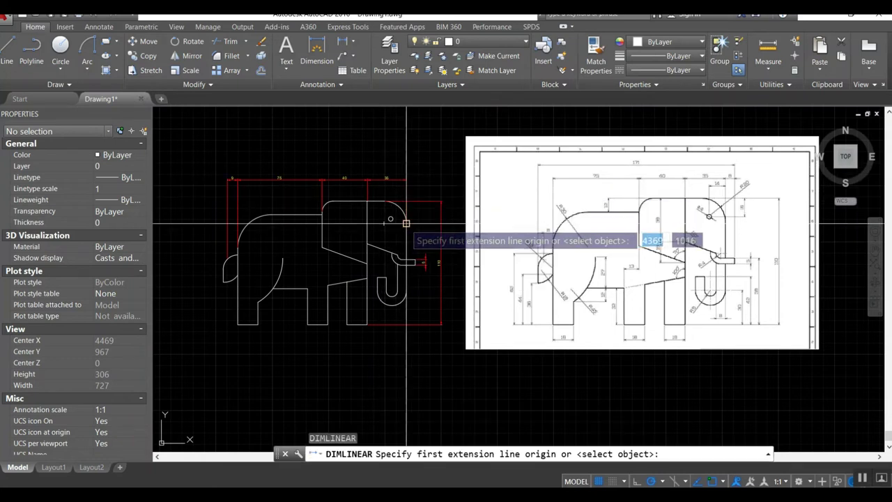
{"action": "left_click", "coordinate": [406, 223]}
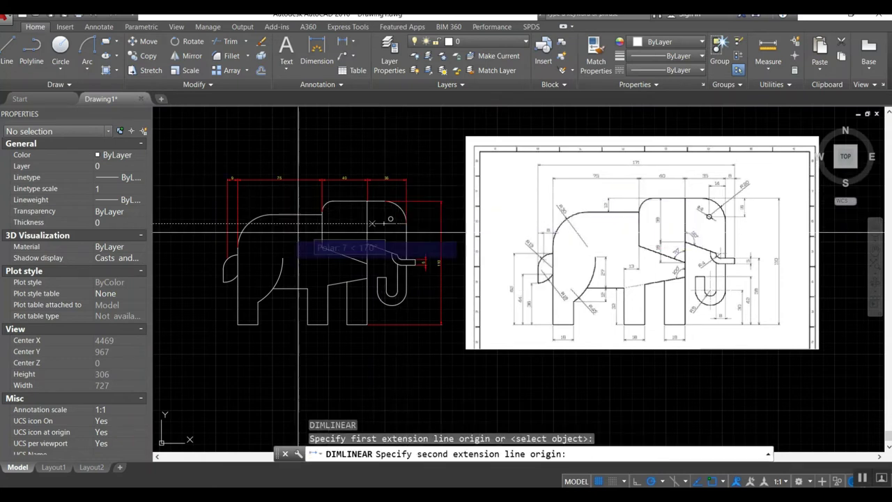
{"action": "left_click", "coordinate": [223, 269]}
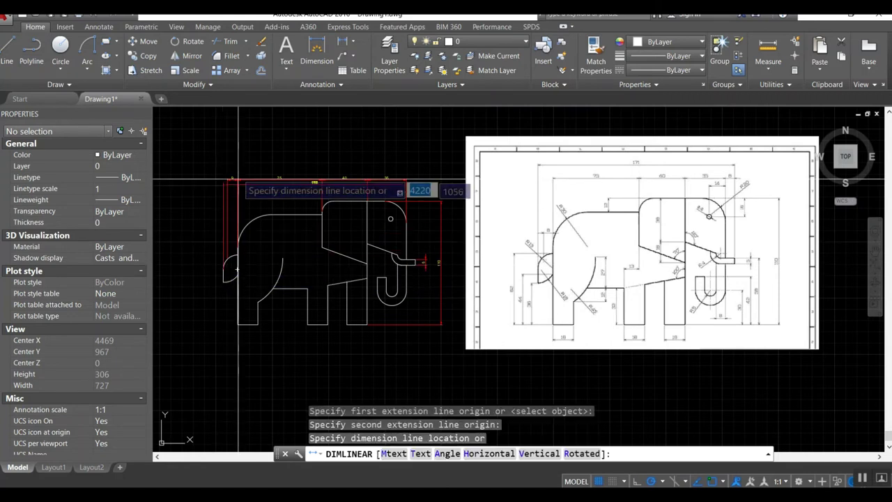
{"action": "left_click", "coordinate": [292, 161]}
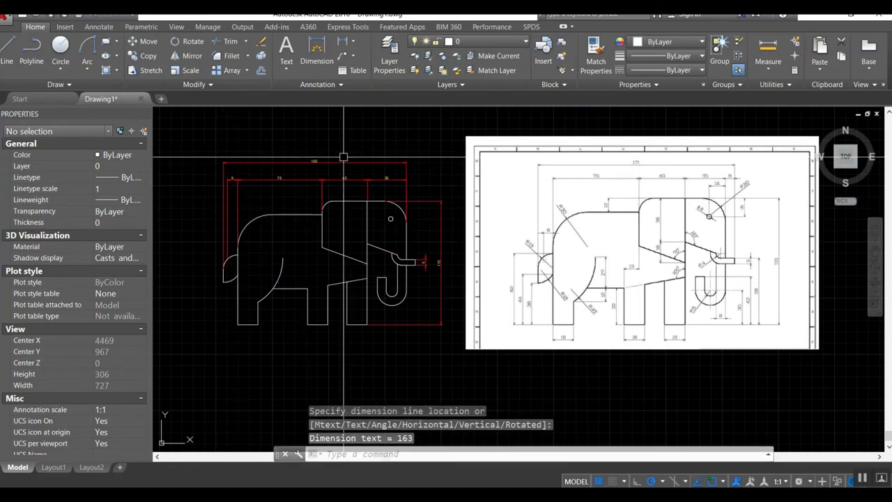
{"action": "scroll", "coordinate": [343, 157], "scroll_direction": "up", "scroll_amount": 2}
{"action": "scroll", "coordinate": [388, 148], "scroll_direction": "down", "scroll_amount": 2}
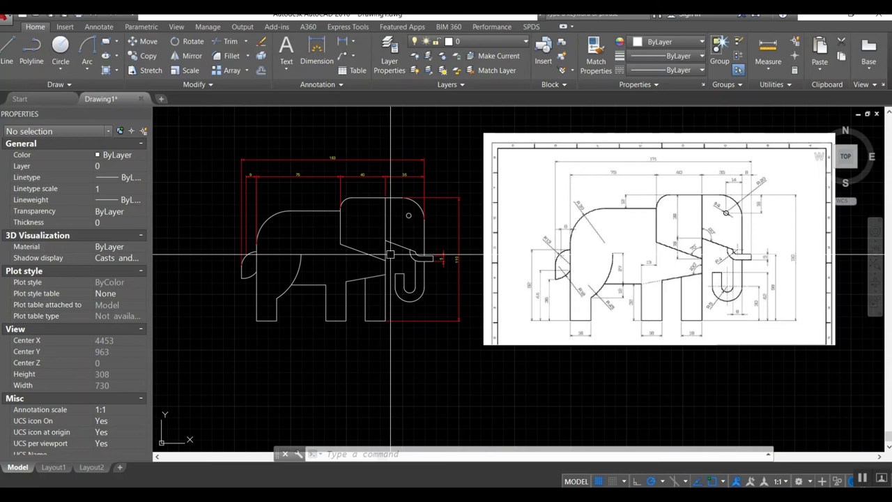
{"action": "scroll", "coordinate": [409, 170], "scroll_direction": "up", "scroll_amount": 2}
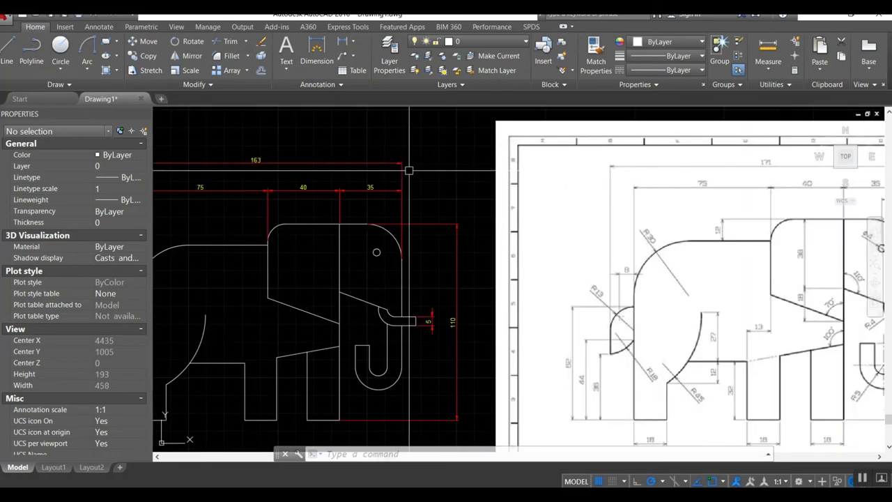
Stretch the dimension's right end to the trunk tip so it reads 171.
{"action": "left_click", "coordinate": [404, 167]}
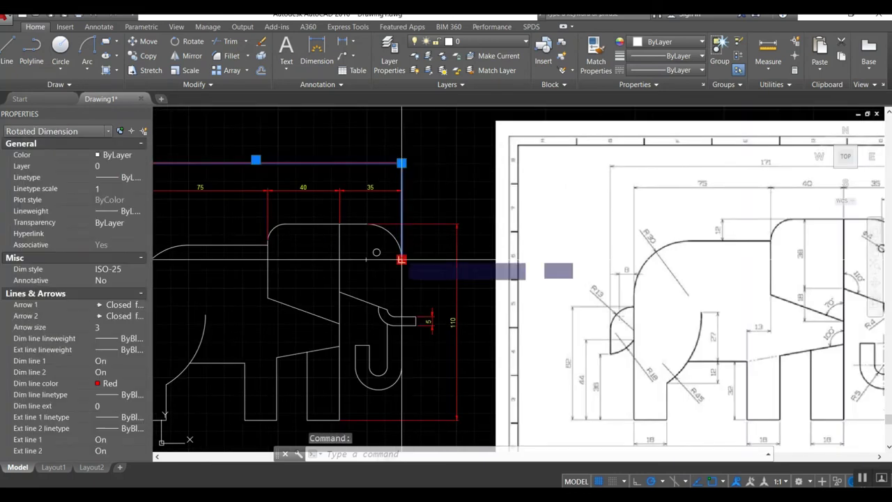
{"action": "left_click", "coordinate": [402, 260]}
{"action": "left_click", "coordinate": [416, 317]}
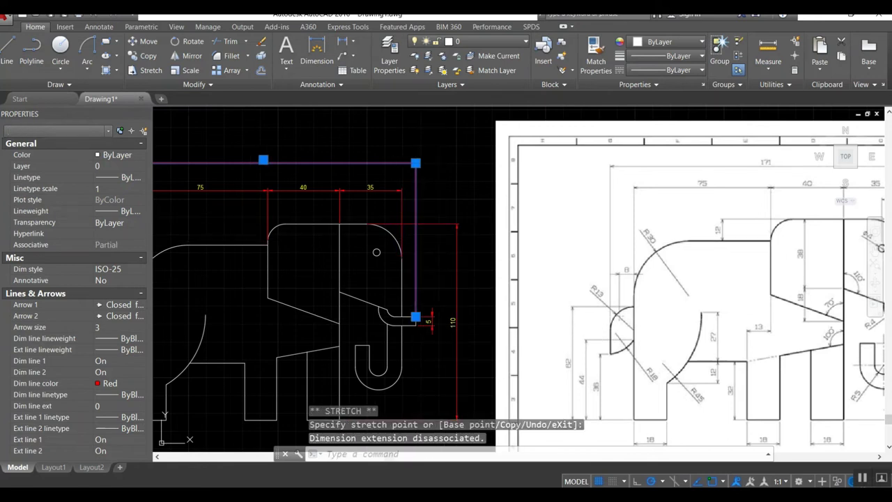
{"action": "key", "text": "Escape"}
{"action": "scroll", "coordinate": [428, 152], "scroll_direction": "up", "scroll_amount": 1}
{"action": "scroll", "coordinate": [412, 159], "scroll_direction": "down", "scroll_amount": 1}
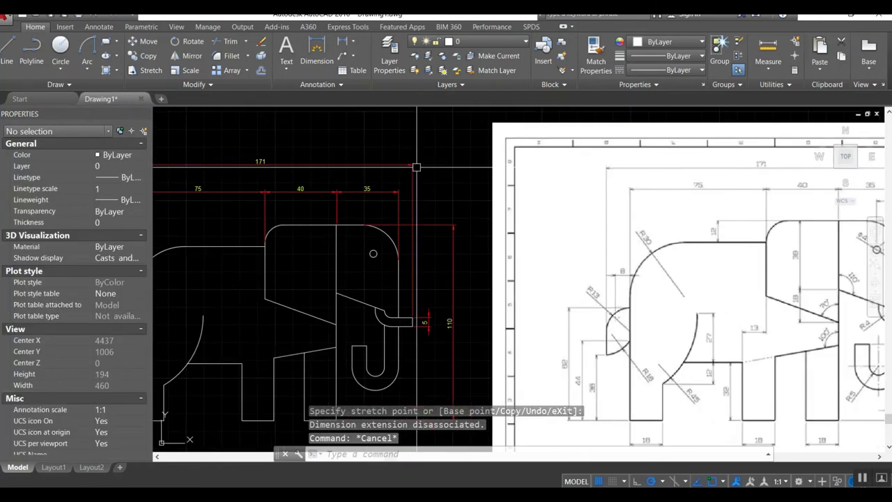
{"action": "scroll", "coordinate": [396, 164], "scroll_direction": "down", "scroll_amount": 1}
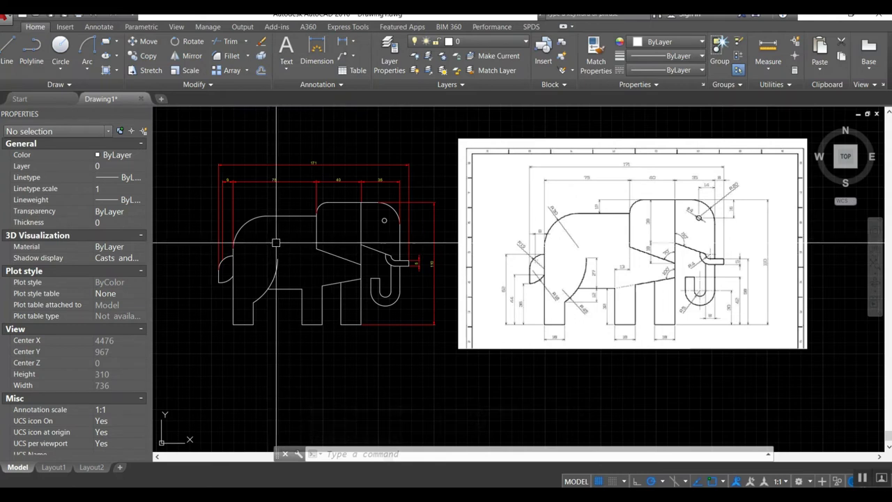
Set the ISO-25 style's dimension line and extension line colour to gray Color 8.
{"action": "type", "text": "dim"}
{"action": "key", "text": "Return"}
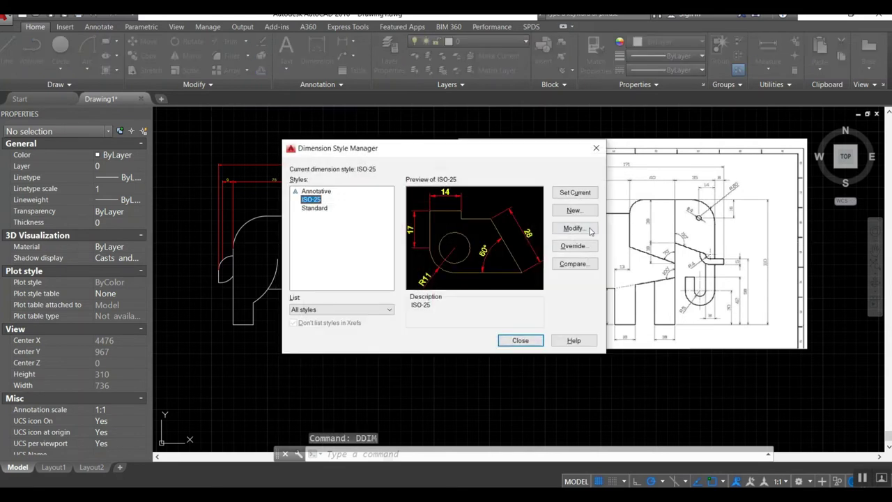
{"action": "key", "text": "Return"}
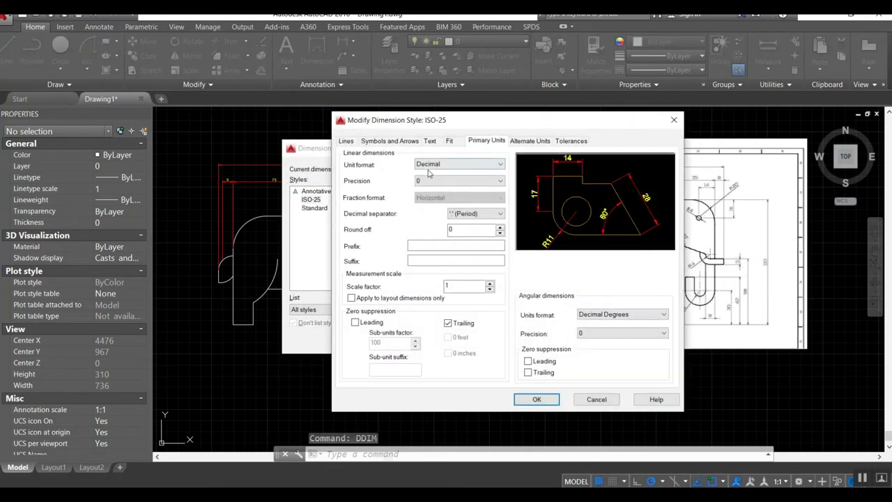
{"action": "left_click", "coordinate": [345, 141]}
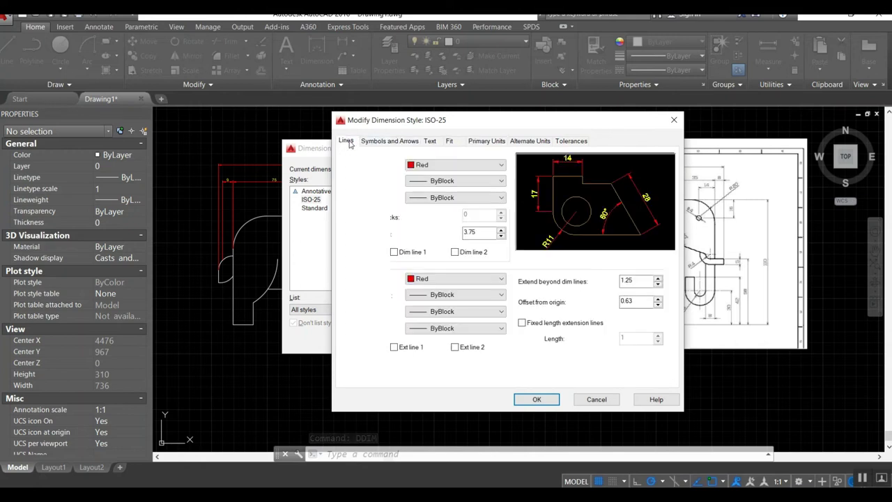
{"action": "left_click", "coordinate": [430, 165]}
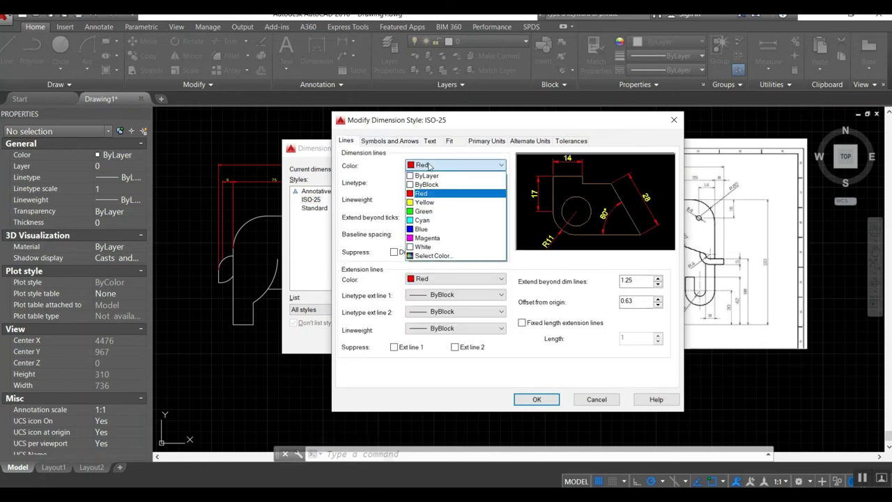
{"action": "left_click", "coordinate": [424, 257]}
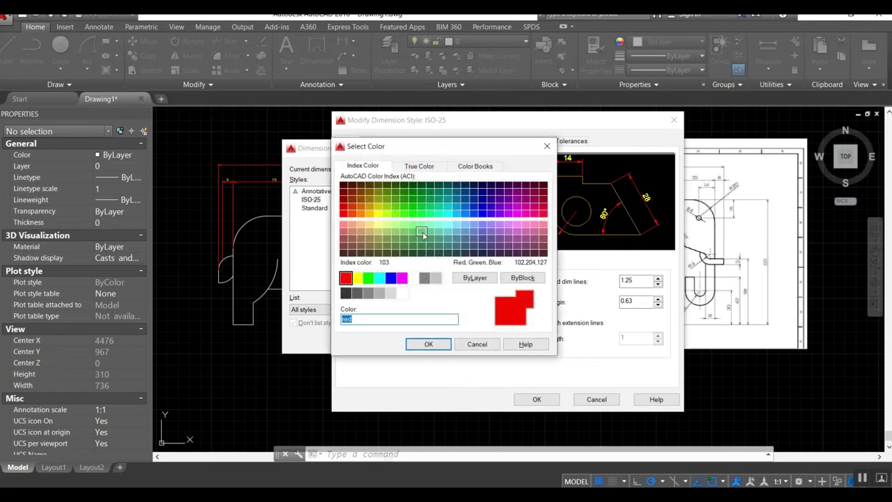
{"action": "left_click", "coordinate": [433, 343]}
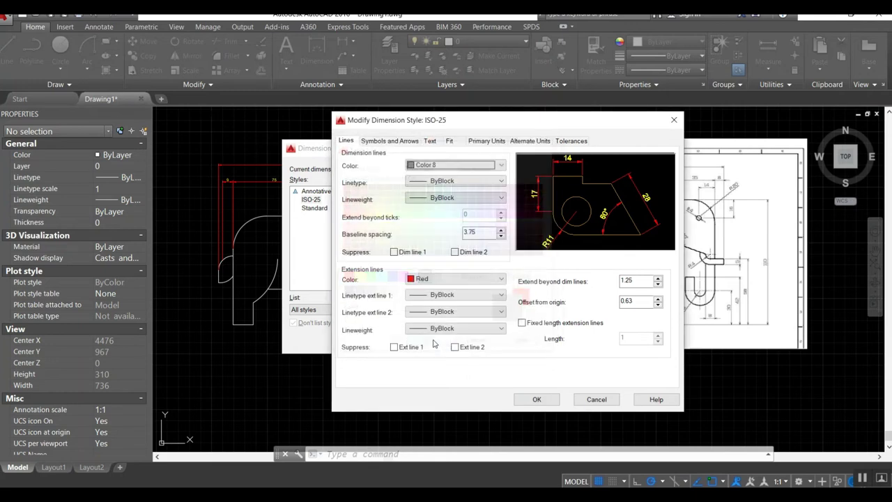
{"action": "left_click", "coordinate": [439, 280]}
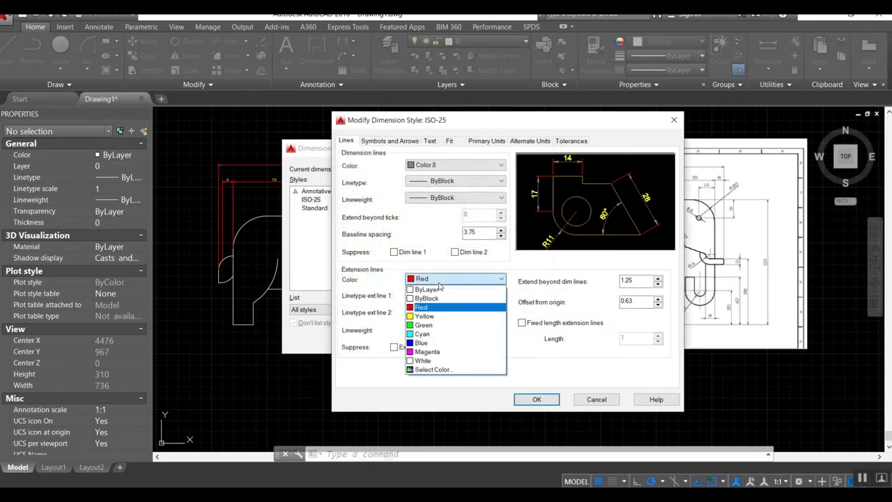
{"action": "left_click", "coordinate": [427, 371]}
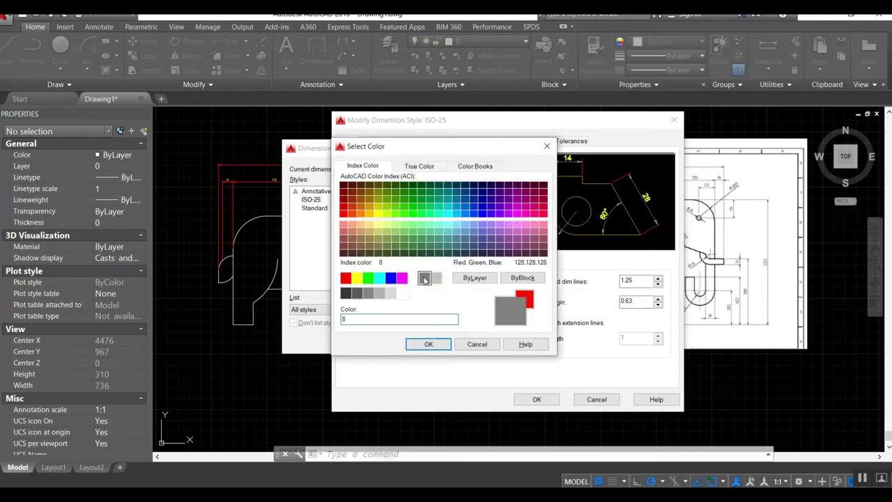
{"action": "left_click", "coordinate": [429, 344]}
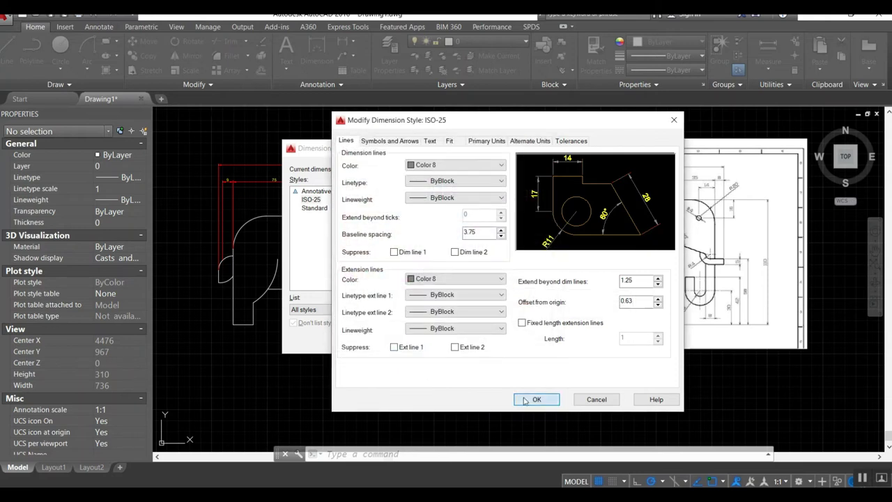
{"action": "left_click", "coordinate": [534, 399]}
{"action": "left_click", "coordinate": [523, 345]}
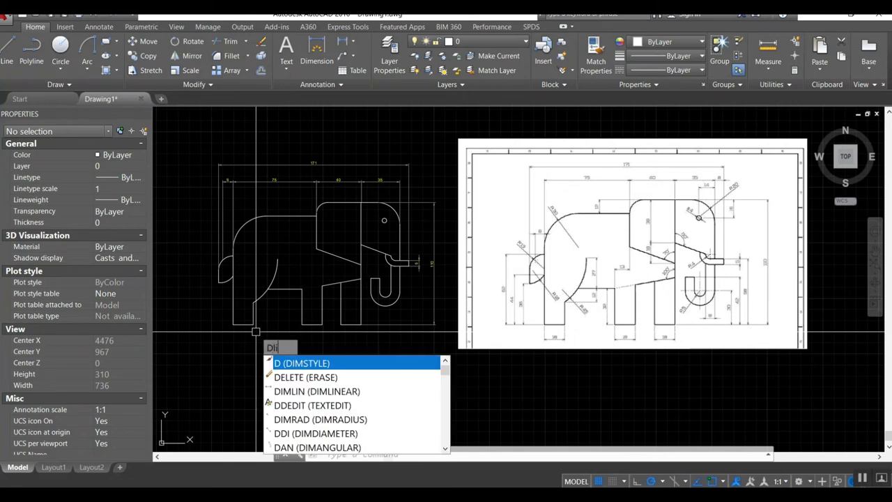
Dimension the elephant's left-side heights, 62 and 44, placed to the left.
{"action": "key", "text": "Return"}
{"action": "left_click", "coordinate": [235, 324]}
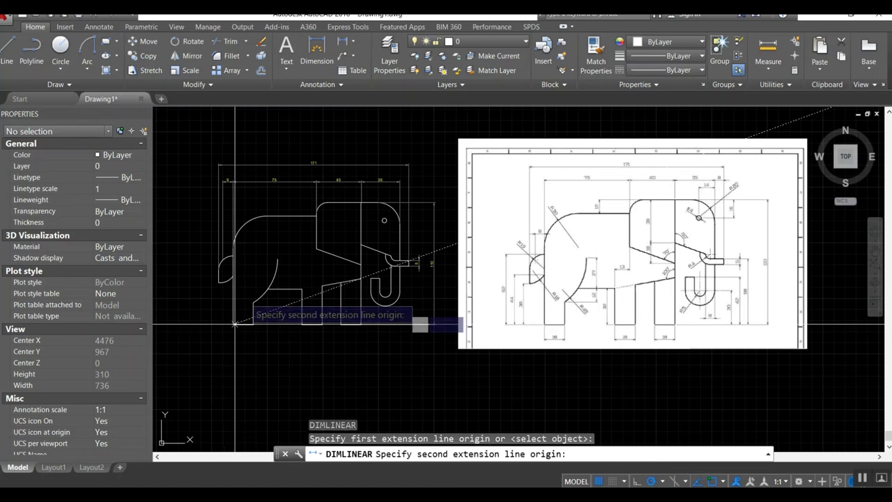
{"action": "left_click", "coordinate": [233, 256]}
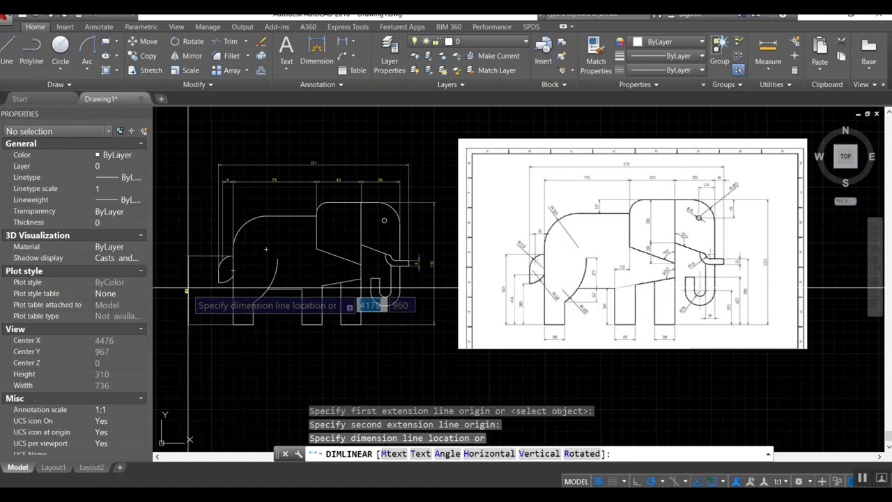
{"action": "left_click", "coordinate": [183, 292]}
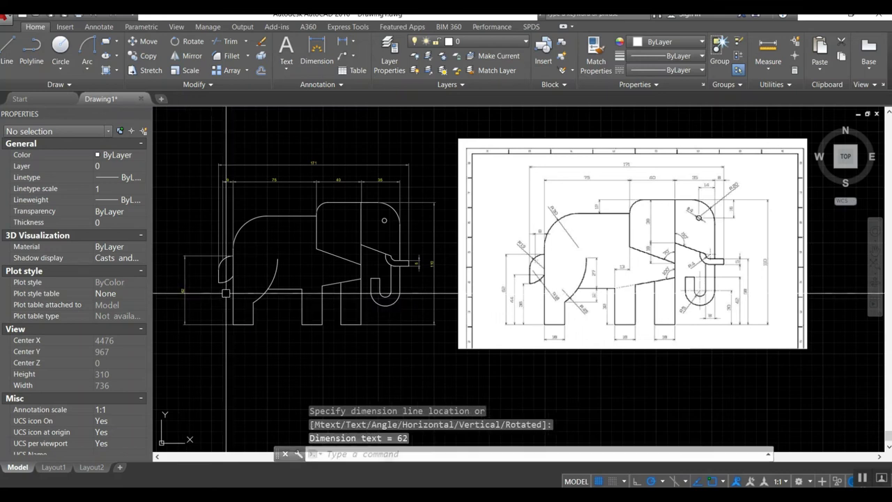
{"action": "key", "text": "Return"}
{"action": "left_click", "coordinate": [221, 266]}
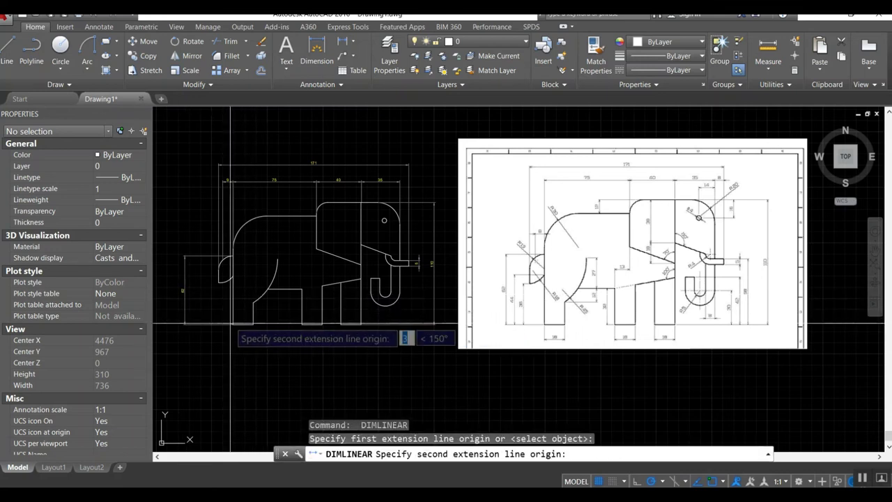
{"action": "left_click", "coordinate": [233, 277]}
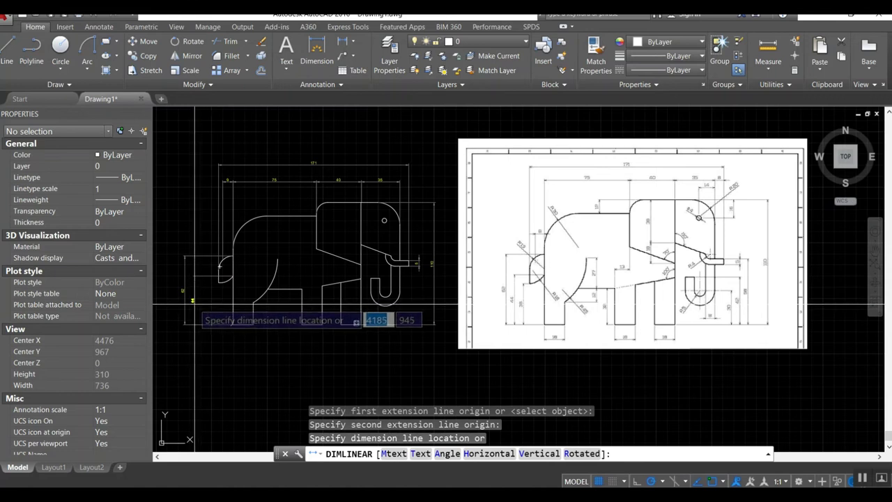
{"action": "left_click", "coordinate": [194, 305]}
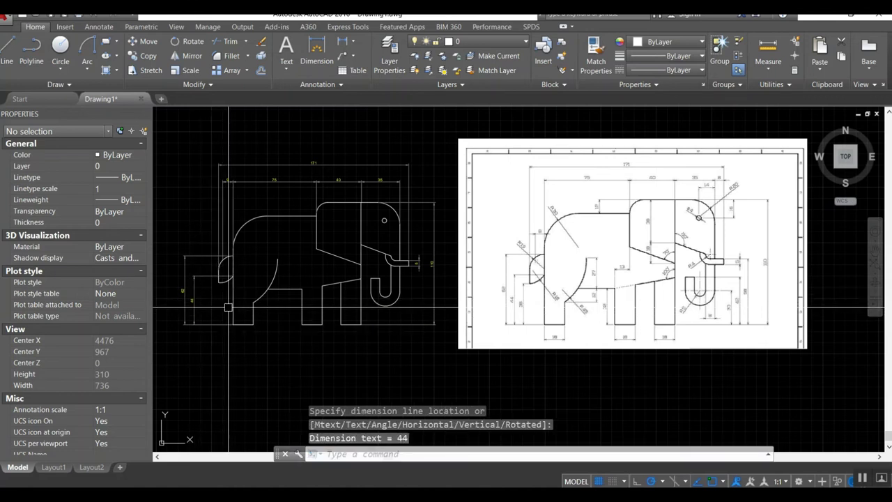
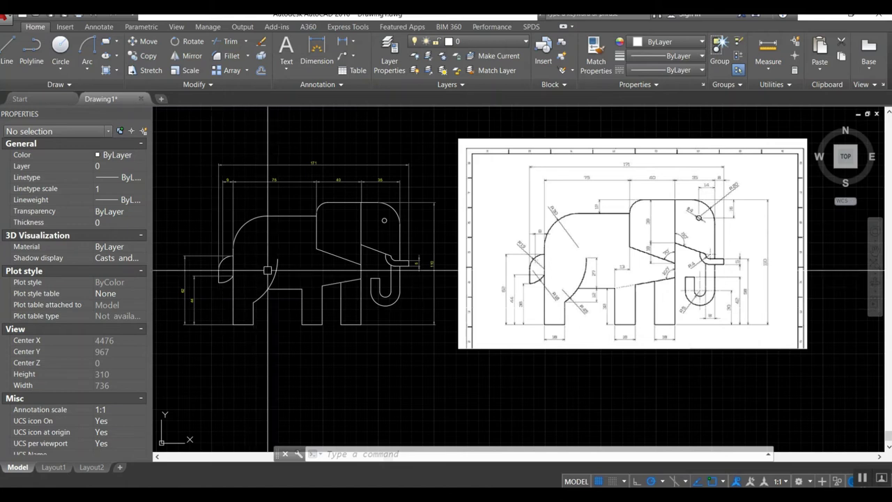
Add a vertical 38 linear dimension along the elephant's left side.
{"action": "type", "text": "dli"}
{"action": "key", "text": "Return"}
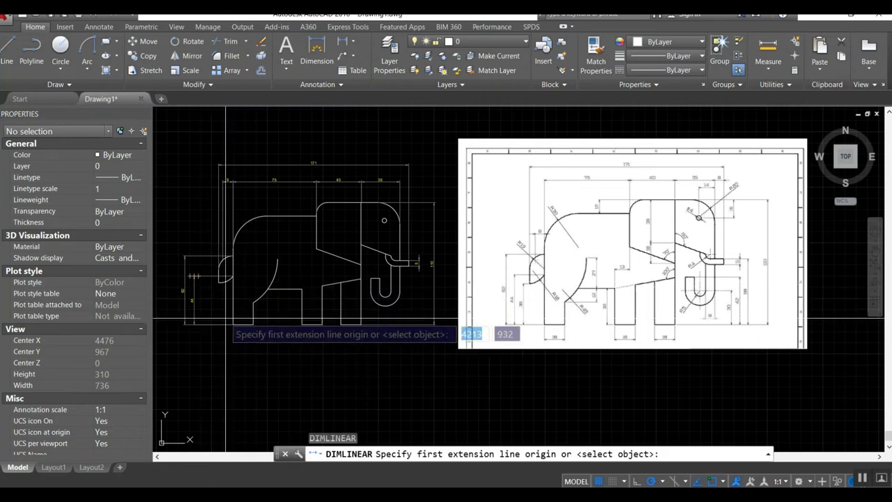
{"action": "left_click", "coordinate": [233, 324]}
{"action": "left_click", "coordinate": [219, 282]}
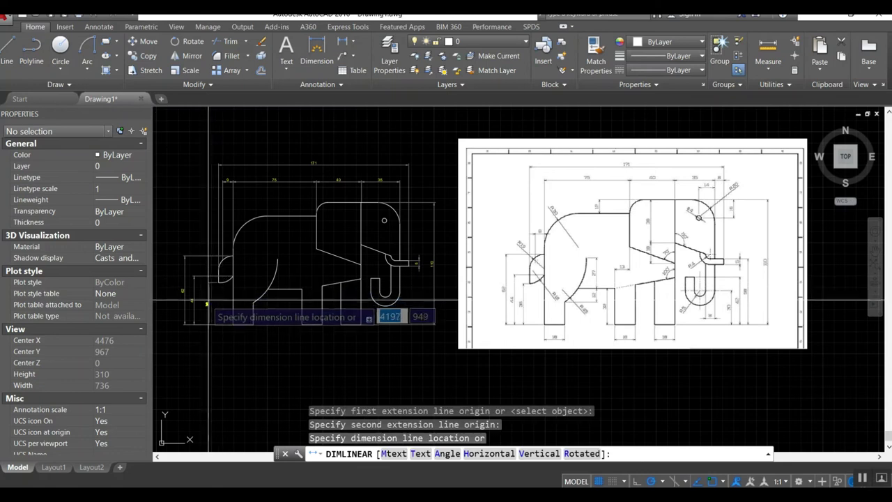
{"action": "left_click", "coordinate": [201, 307]}
{"action": "left_click_drag", "start_coordinate": [239, 289], "coordinate": [318, 359]}
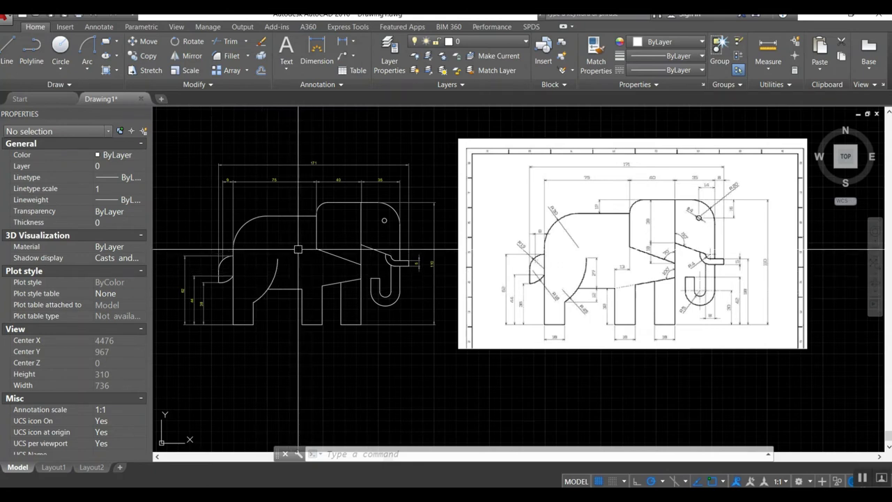
Add the 12 linear dimension where the back steps up to the head.
{"action": "type", "text": "dimlinear"}
{"action": "key", "text": "Return"}
{"action": "left_click", "coordinate": [311, 216]}
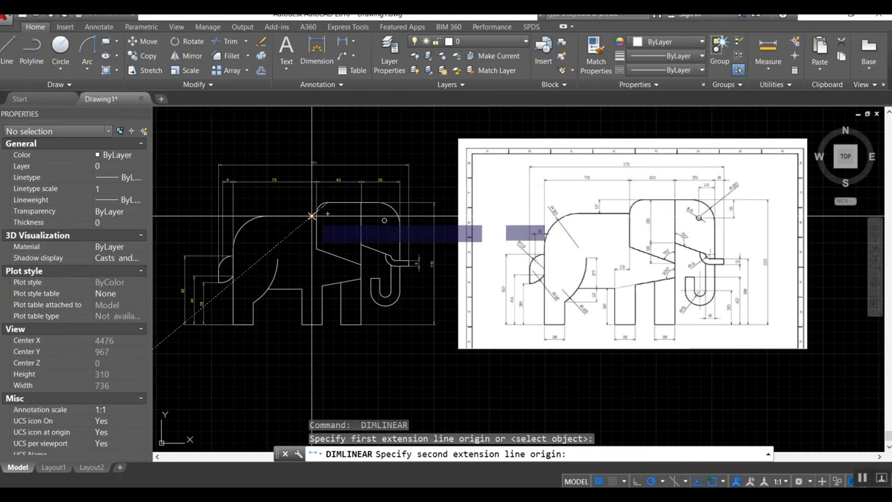
{"action": "left_click", "coordinate": [264, 209]}
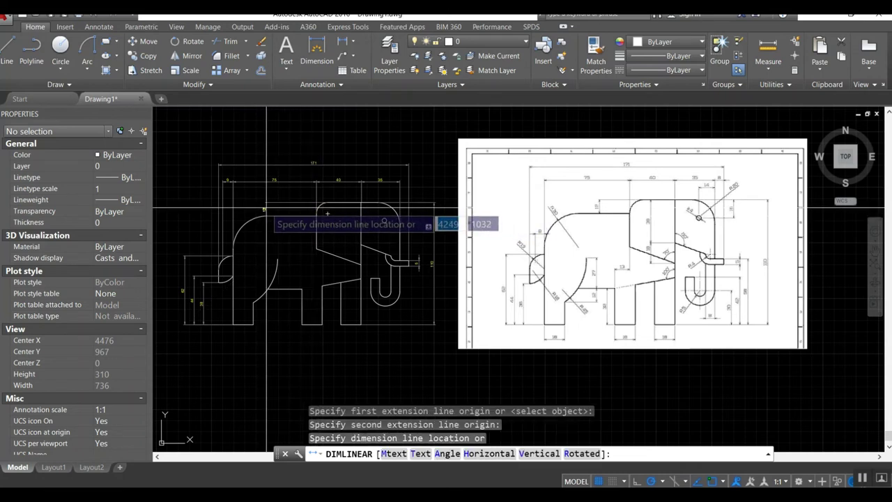
{"action": "left_click", "coordinate": [279, 209]}
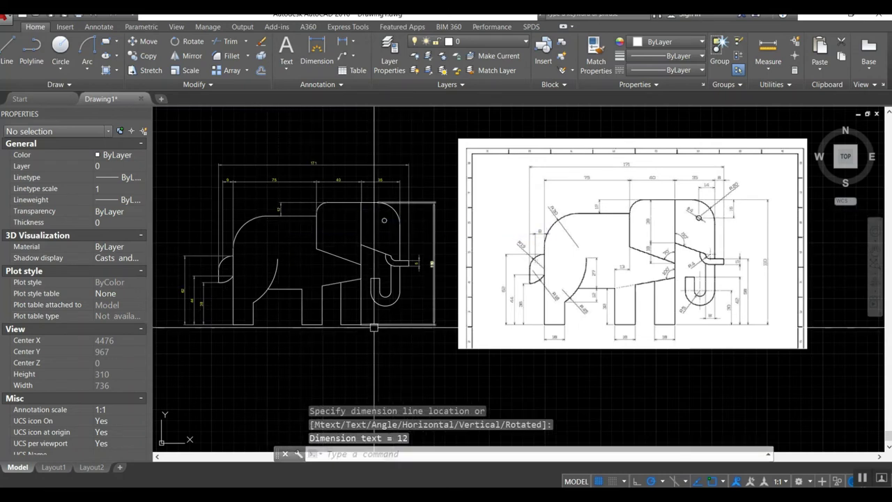
{"action": "key", "text": "Return"}
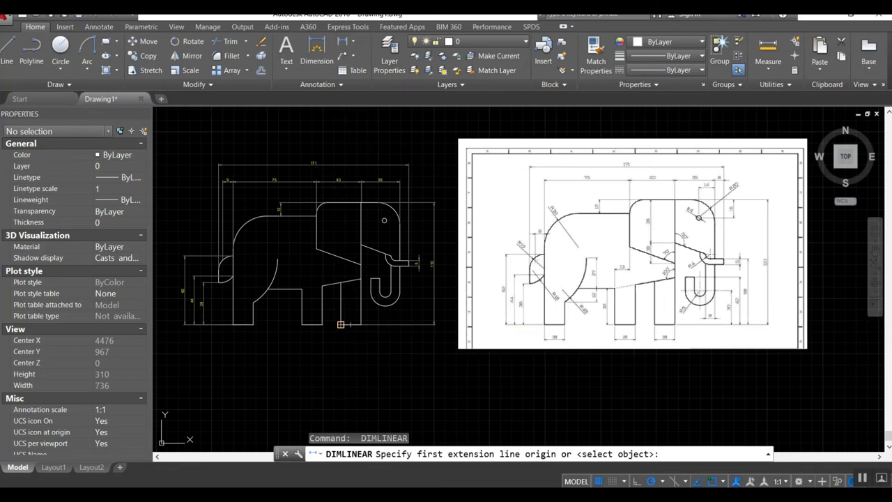
Dimension the widths of the first two legs, each reading 18, below the legs.
{"action": "left_click", "coordinate": [341, 325]}
{"action": "left_click", "coordinate": [302, 324]}
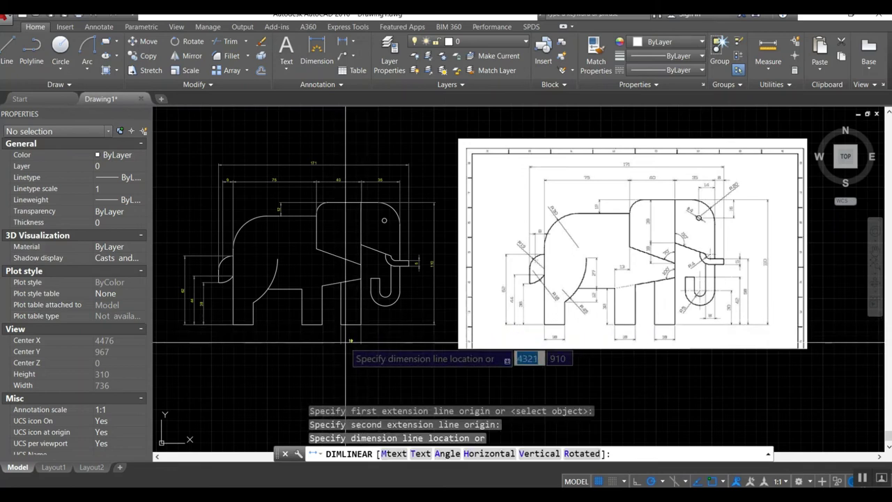
{"action": "left_click", "coordinate": [346, 342]}
{"action": "key", "text": "Return"}
{"action": "left_click", "coordinate": [319, 325]}
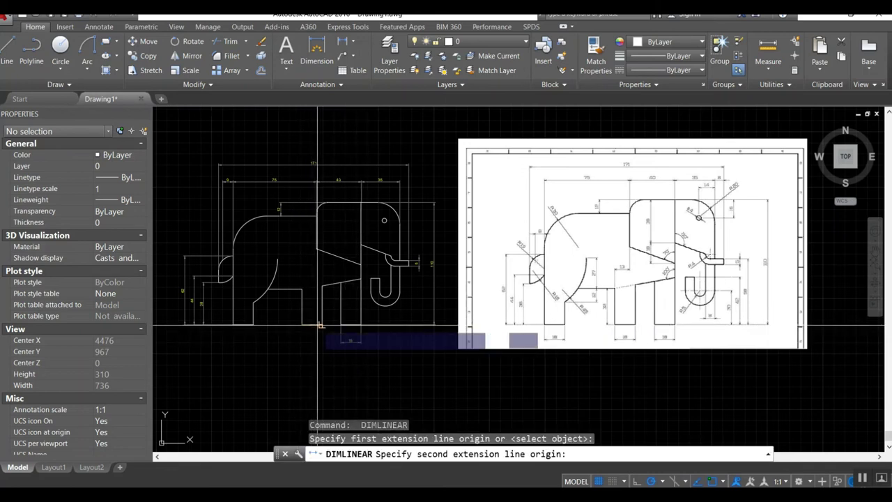
{"action": "left_click", "coordinate": [341, 325]}
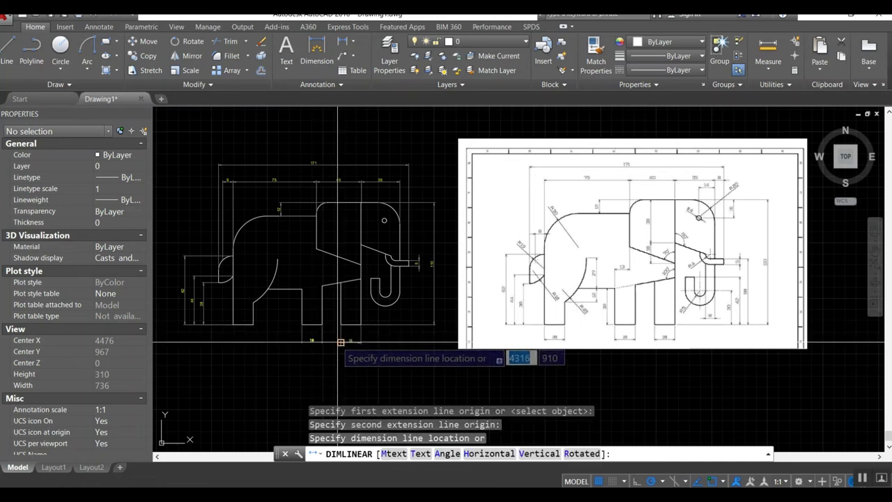
{"action": "scroll", "coordinate": [340, 342], "scroll_direction": "up", "scroll_amount": 3}
{"action": "left_click", "coordinate": [345, 341]}
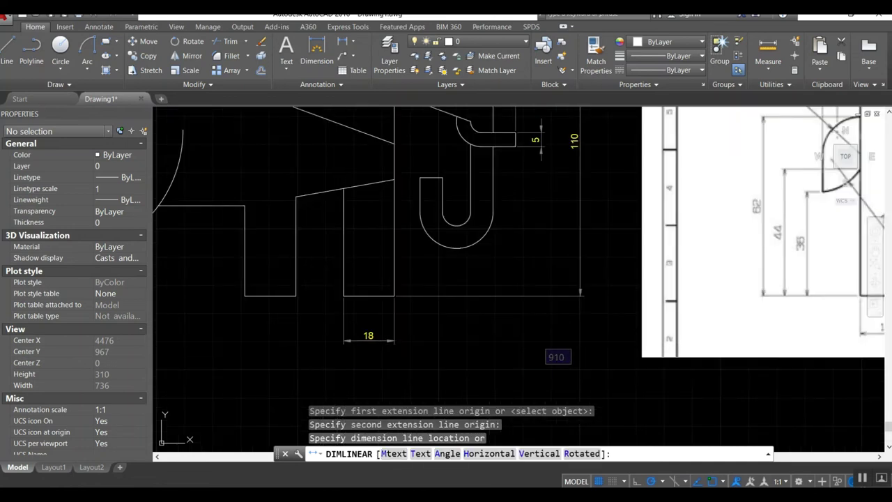
{"action": "scroll", "coordinate": [331, 313], "scroll_direction": "down", "scroll_amount": 4}
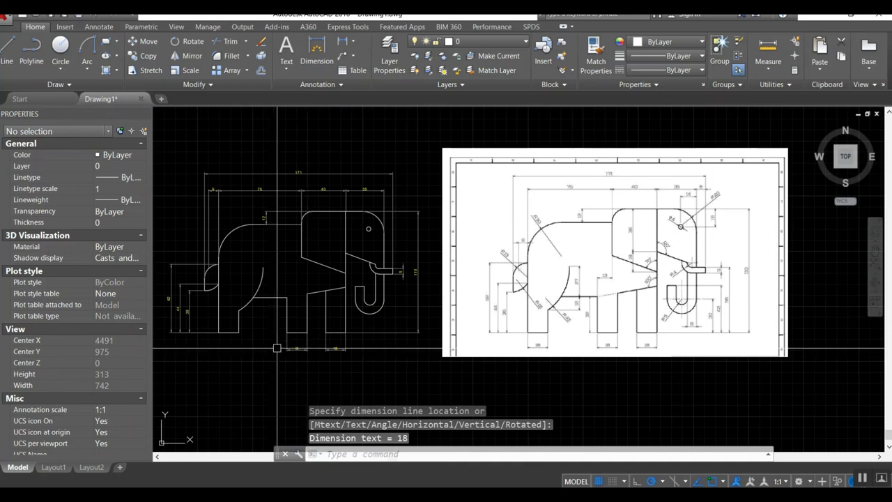
Dimension the third leg's width, also 18, below the legs.
{"action": "scroll", "coordinate": [277, 348], "scroll_direction": "up", "scroll_amount": 2}
{"action": "scroll", "coordinate": [277, 348], "scroll_direction": "up", "scroll_amount": 2}
{"action": "key", "text": "Return"}
{"action": "left_click", "coordinate": [265, 315]}
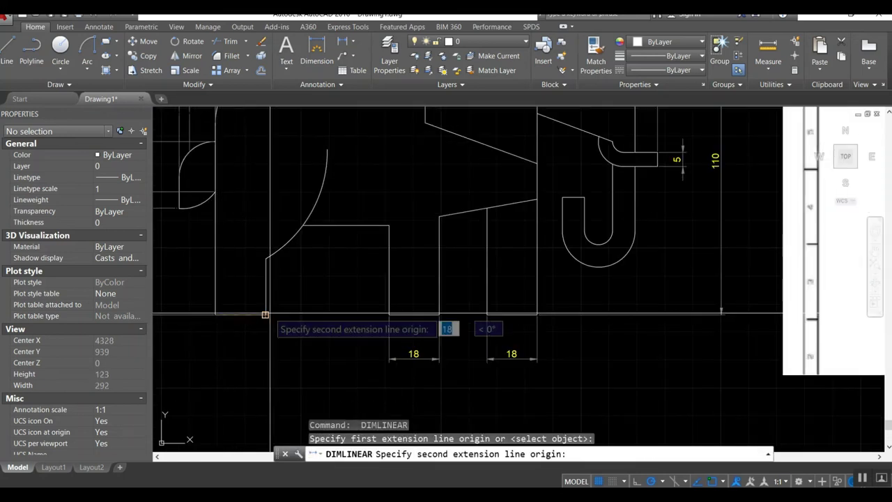
{"action": "left_click", "coordinate": [215, 314]}
{"action": "left_click", "coordinate": [362, 355]}
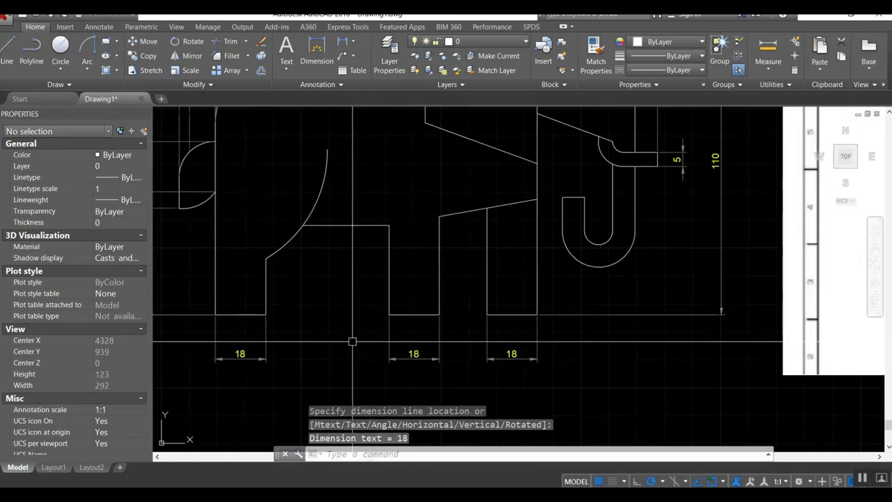
{"action": "scroll", "coordinate": [352, 342], "scroll_direction": "down", "scroll_amount": 2}
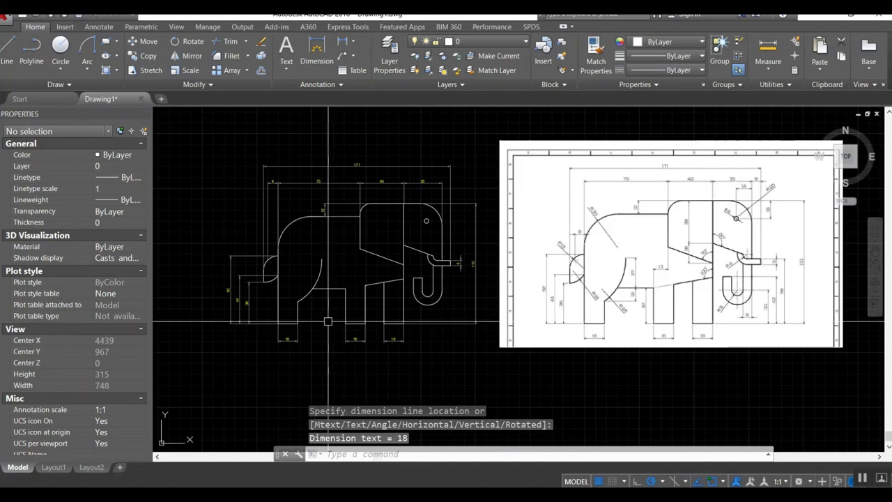
Add the vertical 32 leg-height dimension beside the hind leg.
{"action": "key", "text": "Return"}
{"action": "left_click", "coordinate": [346, 289]}
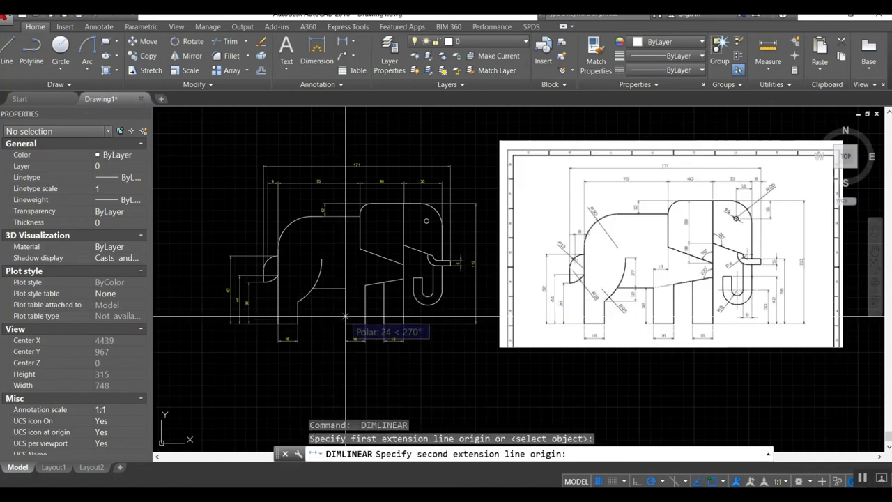
{"action": "left_click", "coordinate": [344, 319]}
{"action": "scroll", "coordinate": [342, 314], "scroll_direction": "up", "scroll_amount": 3}
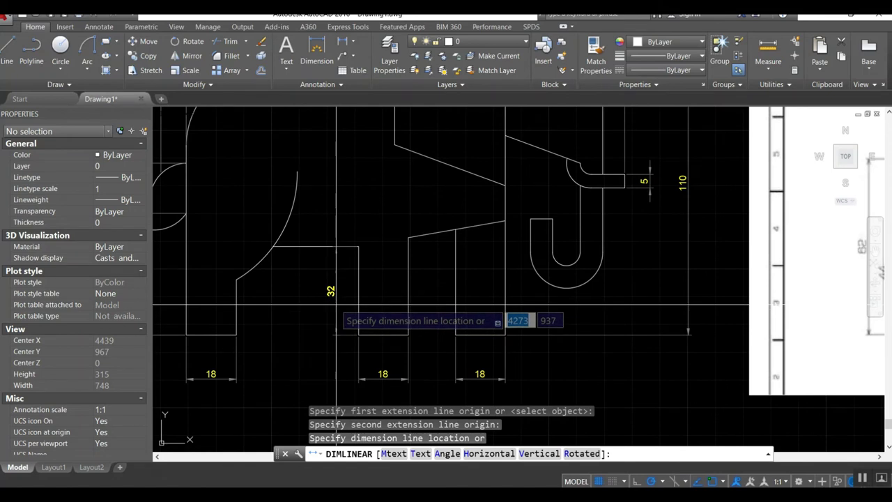
{"action": "left_click", "coordinate": [337, 305]}
{"action": "scroll", "coordinate": [286, 336], "scroll_direction": "down", "scroll_amount": 3}
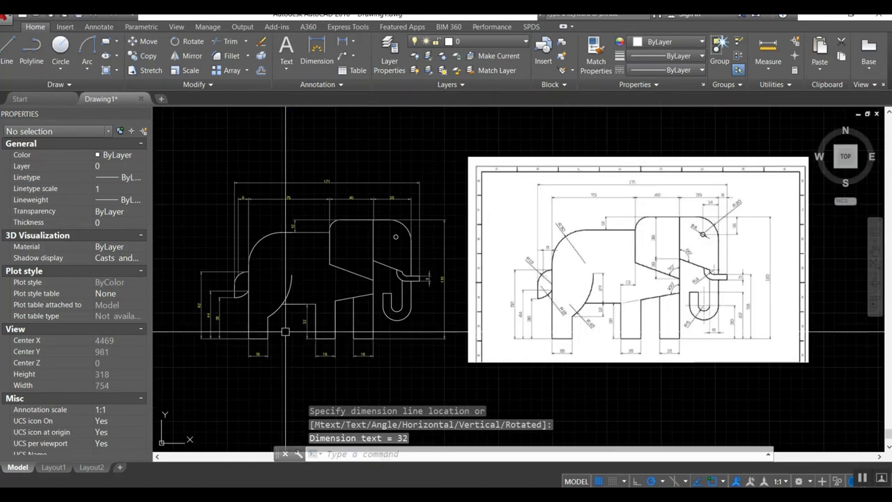
{"action": "scroll", "coordinate": [286, 337], "scroll_direction": "up", "scroll_amount": 2}
Add a vertical 12 dimension under the belly, continued with a 27 stacked above it.
{"action": "key", "text": "Return"}
{"action": "left_click", "coordinate": [259, 310]}
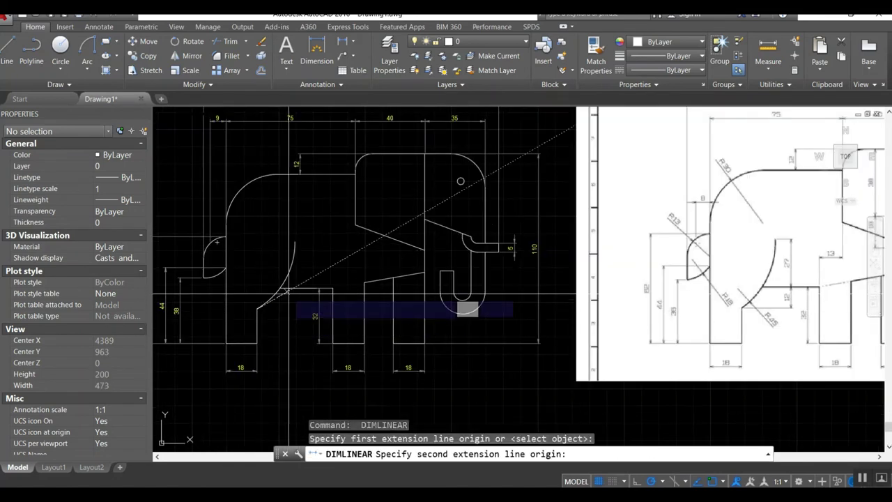
{"action": "left_click", "coordinate": [283, 288]}
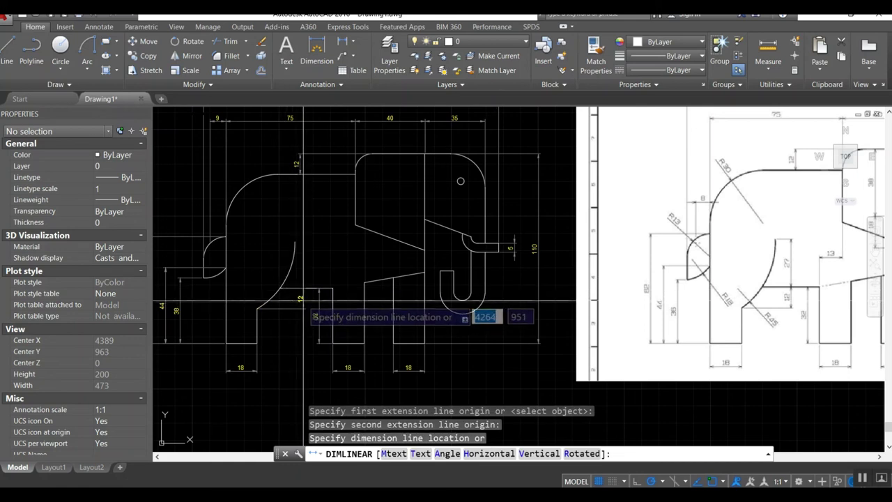
{"action": "left_click", "coordinate": [304, 303]}
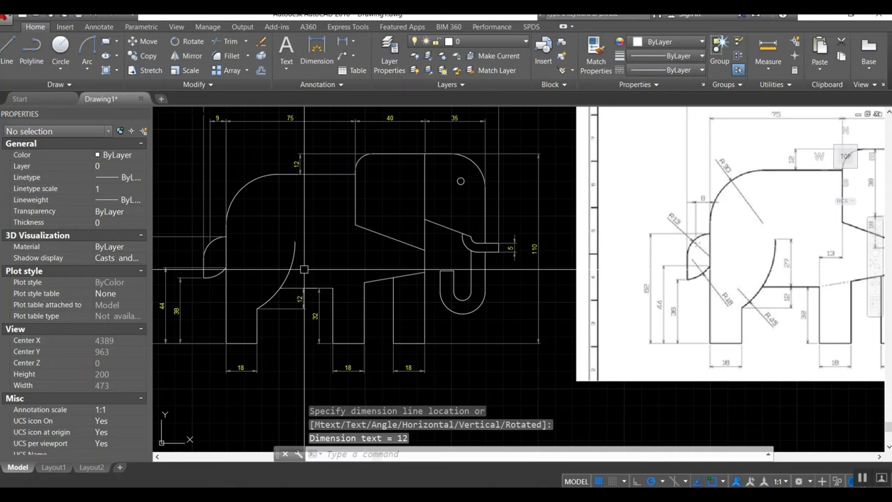
{"action": "type", "text": "dimco"}
{"action": "key", "text": "Return"}
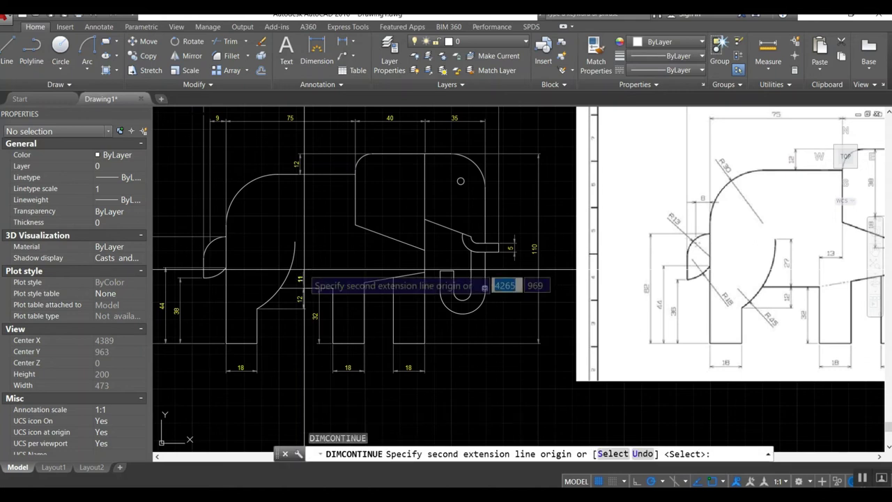
{"action": "left_click", "coordinate": [294, 242]}
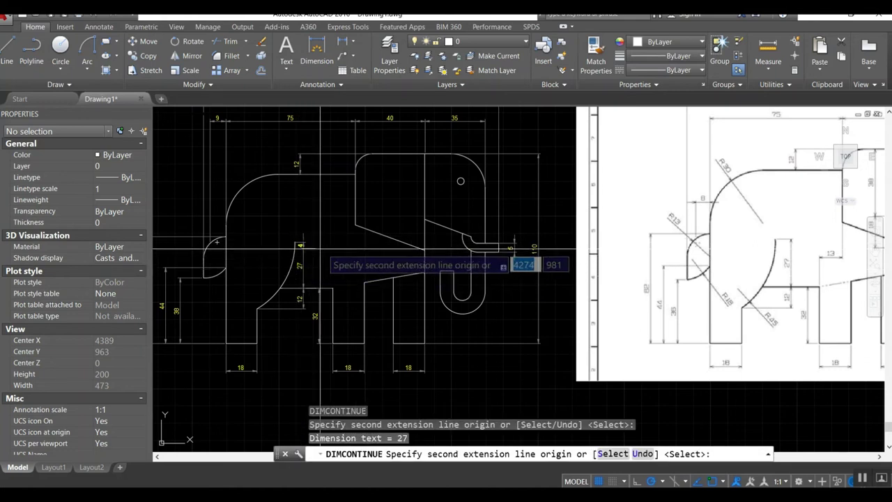
{"action": "key", "text": "Return"}
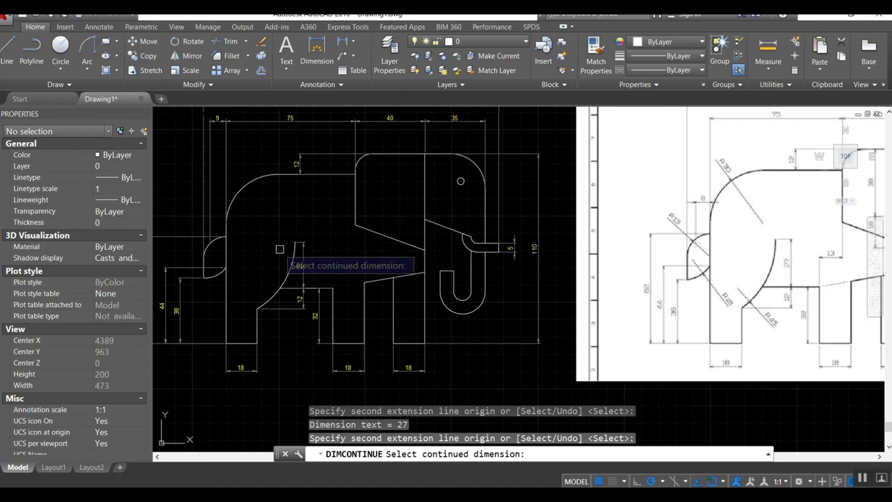
{"action": "key", "text": "Return"}
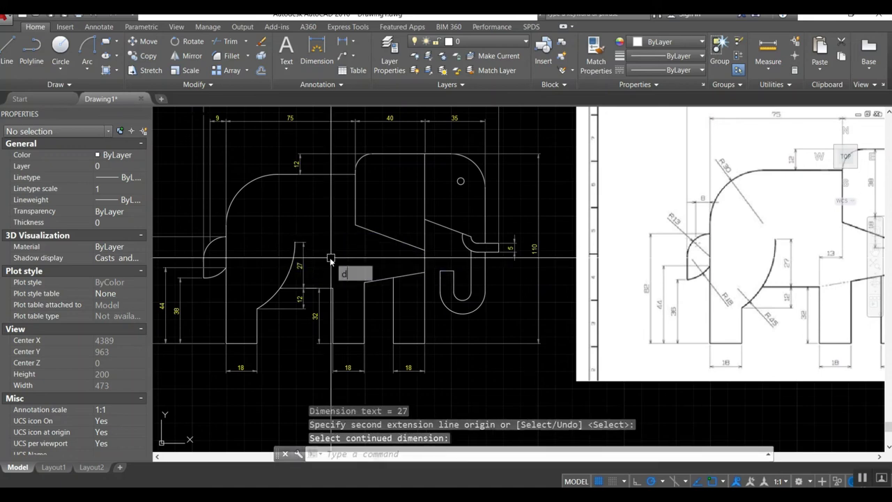
{"action": "type", "text": "li"}
{"action": "key", "text": "Return"}
Add the 13 vertical dimension from the leg corner up to the belly.
{"action": "left_click", "coordinate": [333, 286]}
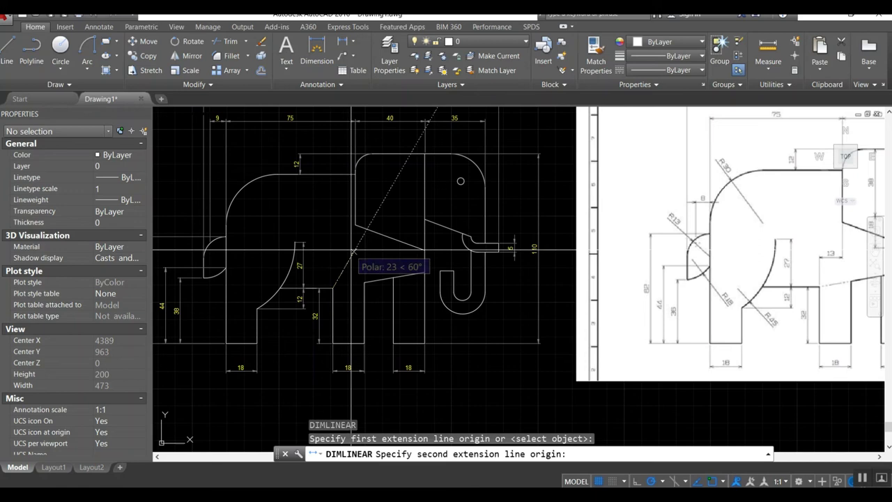
{"action": "left_click", "coordinate": [355, 249]}
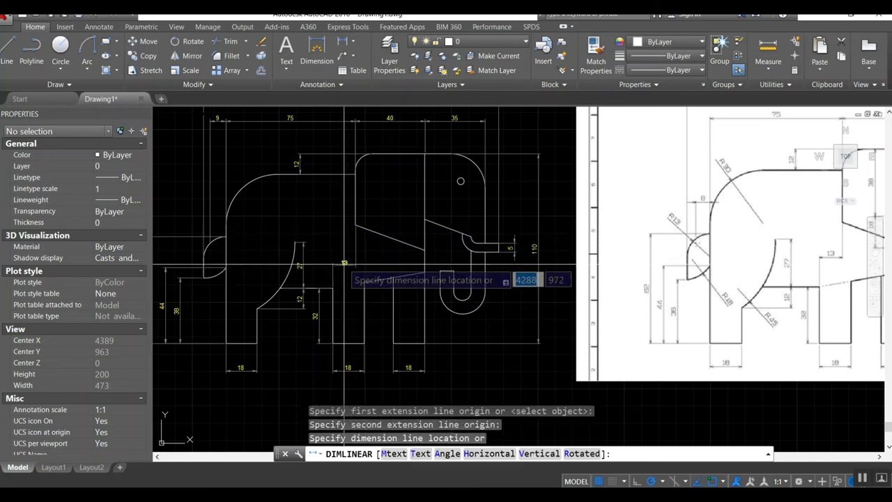
{"action": "left_click", "coordinate": [344, 258]}
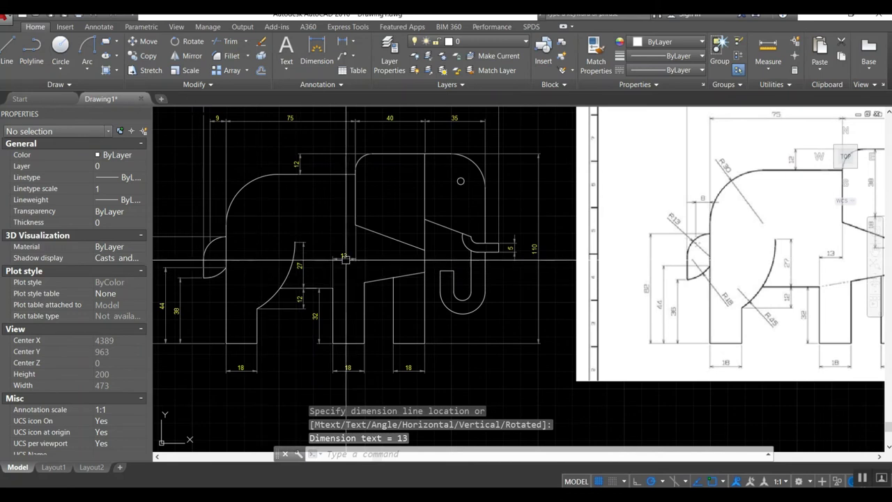
{"action": "middle_click_drag", "start_coordinate": [346, 260], "coordinate": [245, 256]}
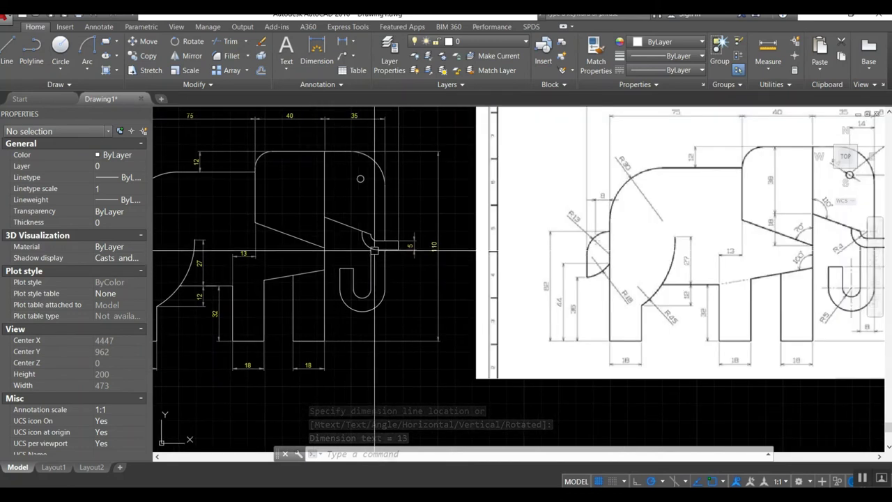
Dimension the 18 height of the trunk slope.
{"action": "key", "text": "Return"}
{"action": "left_click", "coordinate": [323, 248]}
{"action": "left_click", "coordinate": [323, 217]}
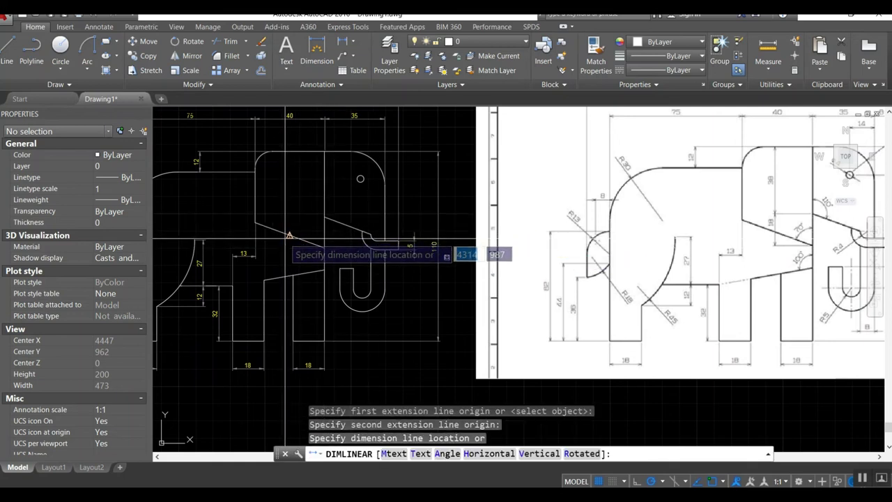
{"action": "scroll", "coordinate": [287, 237], "scroll_direction": "up", "scroll_amount": 2}
{"action": "left_click", "coordinate": [287, 241]}
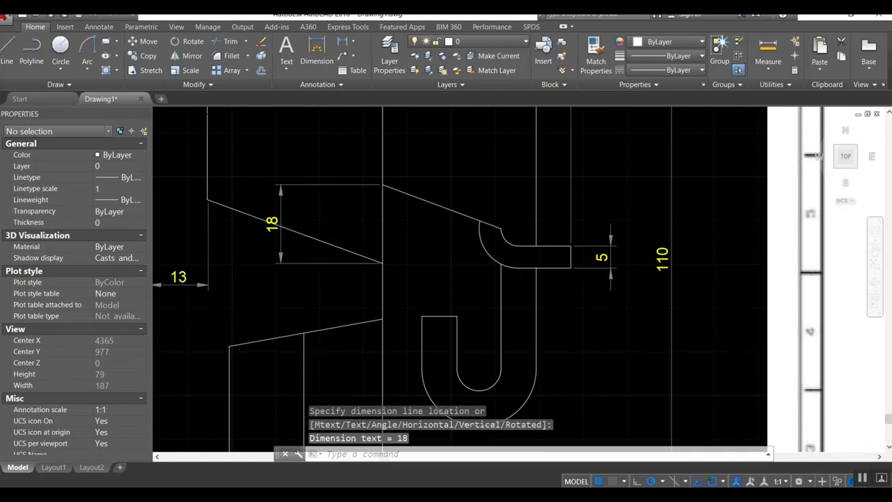
Add a vertical 16 dimension from the eye centre to the head's top line.
{"action": "key", "text": "space"}
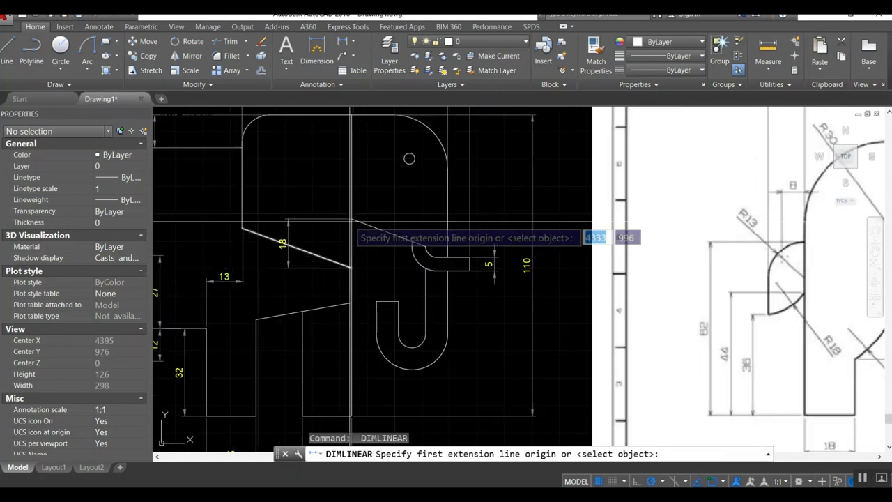
{"action": "left_click", "coordinate": [352, 267]}
{"action": "left_click", "coordinate": [351, 115]}
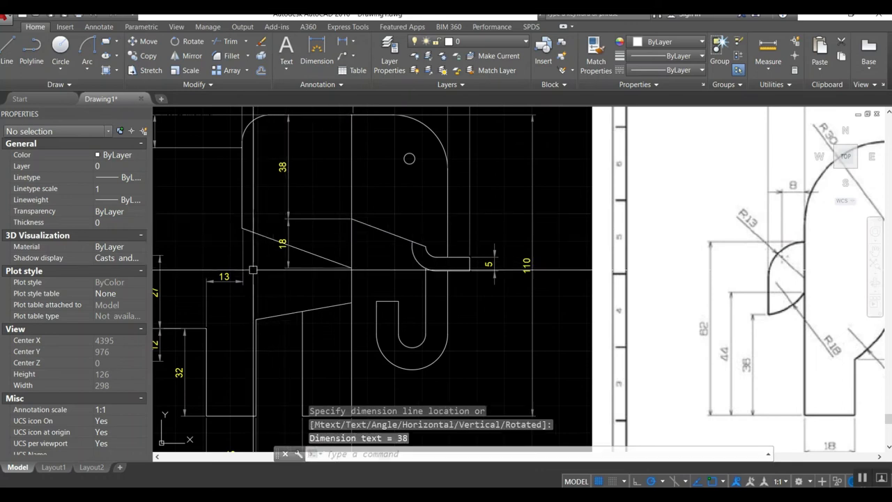
{"action": "scroll", "coordinate": [239, 270], "scroll_direction": "down", "scroll_amount": 4}
{"action": "scroll", "coordinate": [336, 251], "scroll_direction": "up", "scroll_amount": 2}
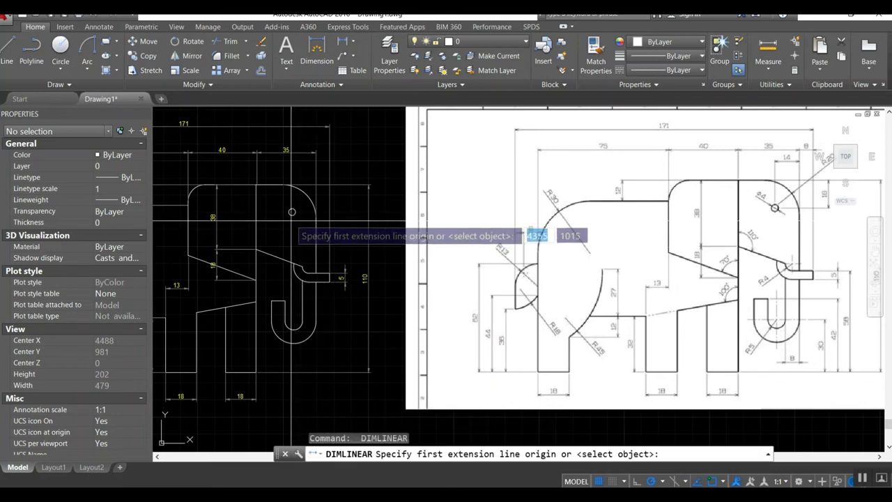
{"action": "scroll", "coordinate": [291, 213], "scroll_direction": "up", "scroll_amount": 4}
{"action": "left_click", "coordinate": [292, 213]}
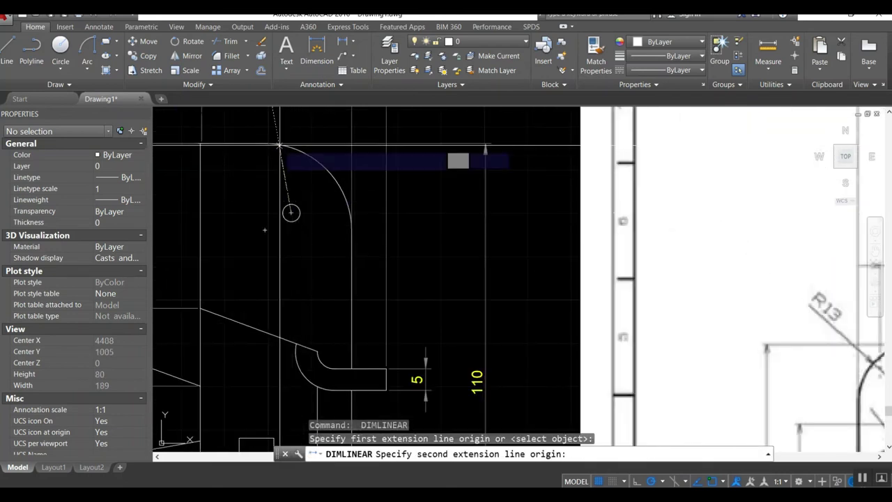
{"action": "left_click", "coordinate": [269, 144]}
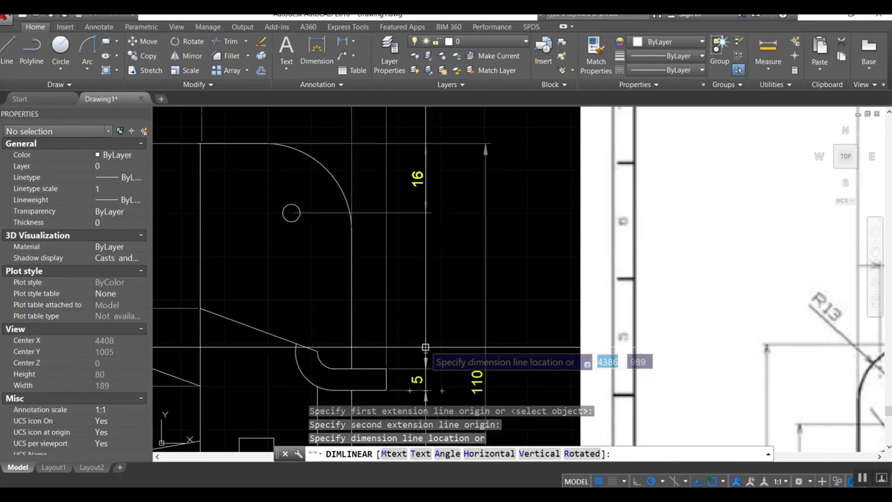
{"action": "left_click", "coordinate": [426, 346]}
{"action": "scroll", "coordinate": [361, 295], "scroll_direction": "down", "scroll_amount": 2}
{"action": "scroll", "coordinate": [359, 294], "scroll_direction": "down", "scroll_amount": 2}
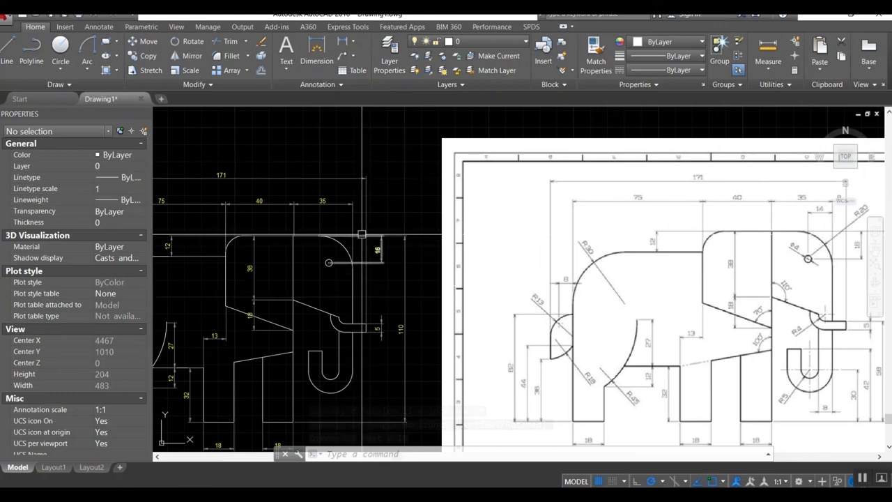
{"action": "scroll", "coordinate": [329, 261], "scroll_direction": "up", "scroll_amount": 2}
Add the horizontal 14 dimension from the eye centre to the head's rounded corner.
{"action": "type", "text": "dli"}
{"action": "key", "text": "Return"}
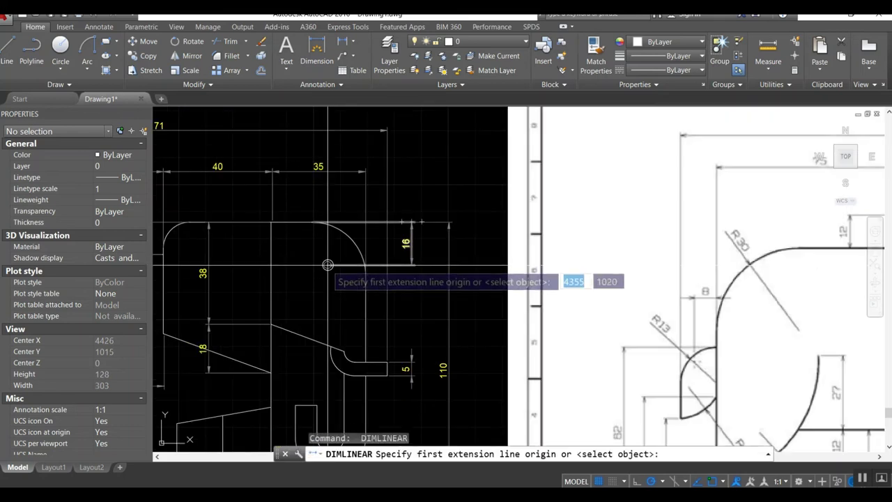
{"action": "left_click", "coordinate": [325, 261]}
{"action": "left_click", "coordinate": [365, 265]}
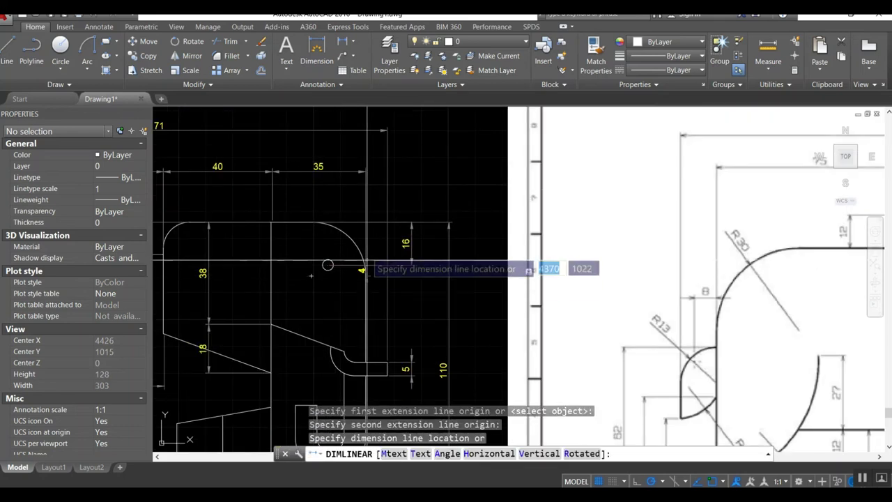
{"action": "left_click", "coordinate": [299, 188]}
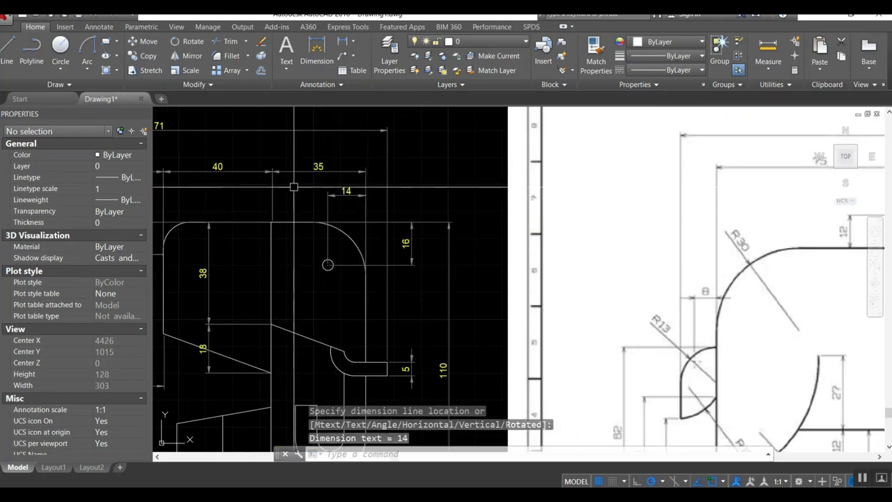
{"action": "scroll", "coordinate": [317, 311], "scroll_direction": "down", "scroll_amount": 4}
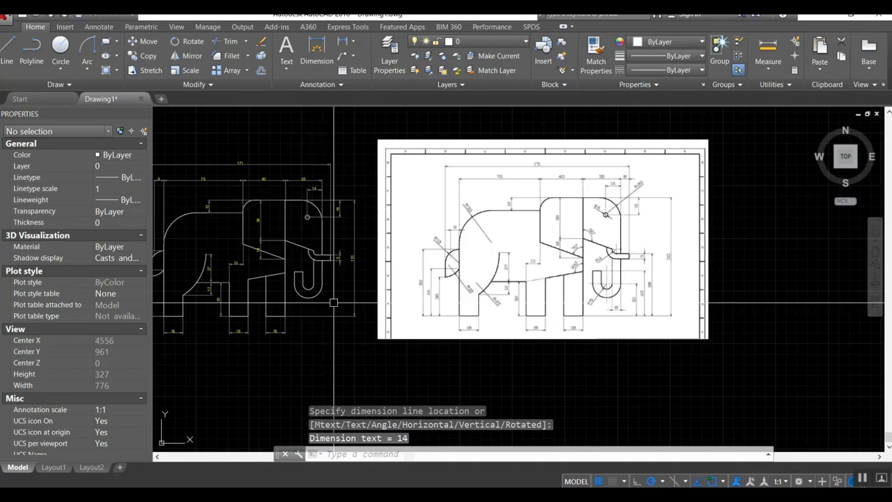
{"action": "scroll", "coordinate": [334, 302], "scroll_direction": "up", "scroll_amount": 2}
Place vertical 30, 42 and 58 dimensions right of the trunk, measured from the ground line.
{"action": "key", "text": "Return"}
{"action": "left_click", "coordinate": [292, 274]}
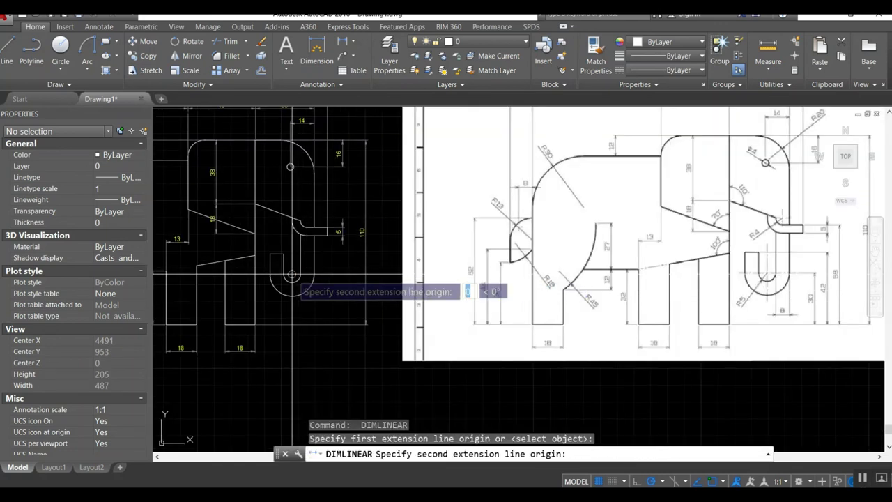
{"action": "left_click", "coordinate": [259, 324]}
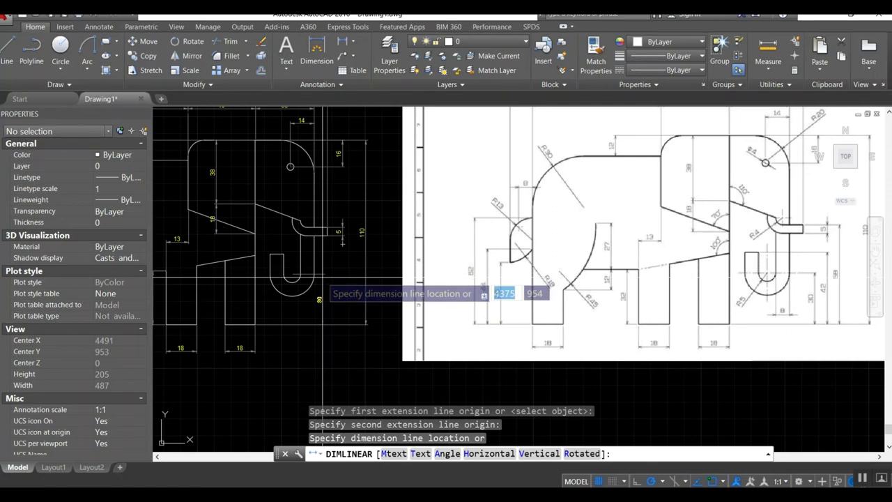
{"action": "left_click", "coordinate": [323, 279]}
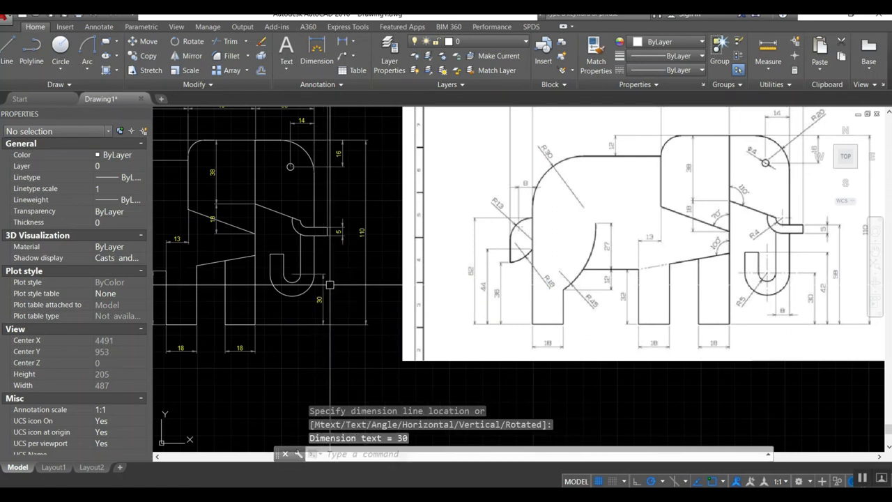
{"action": "key", "text": "Return"}
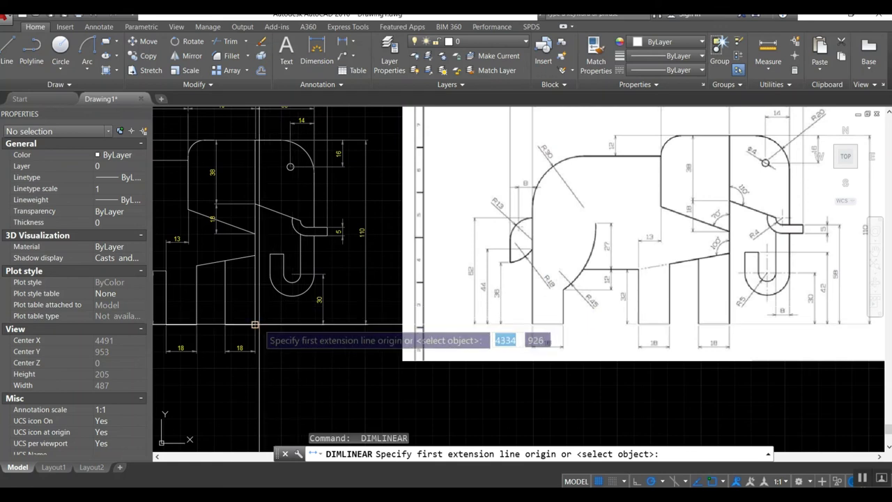
{"action": "left_click", "coordinate": [255, 323]}
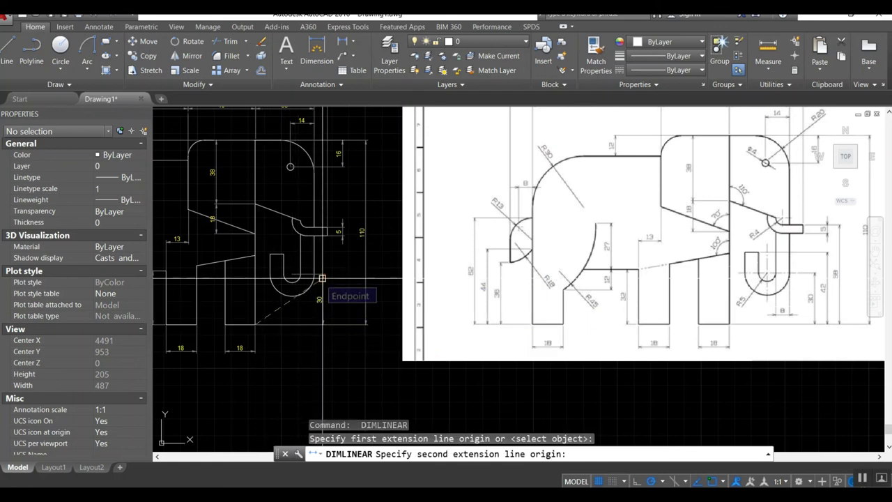
{"action": "left_click", "coordinate": [283, 254]}
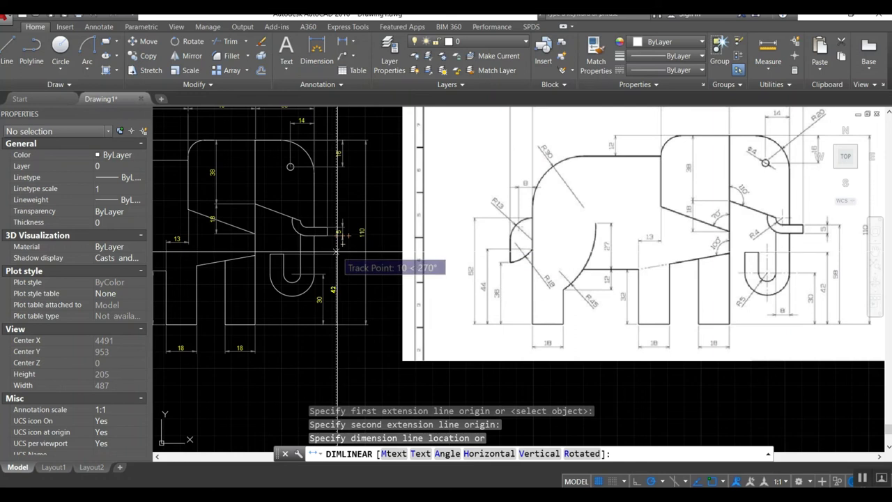
{"action": "left_click", "coordinate": [338, 251]}
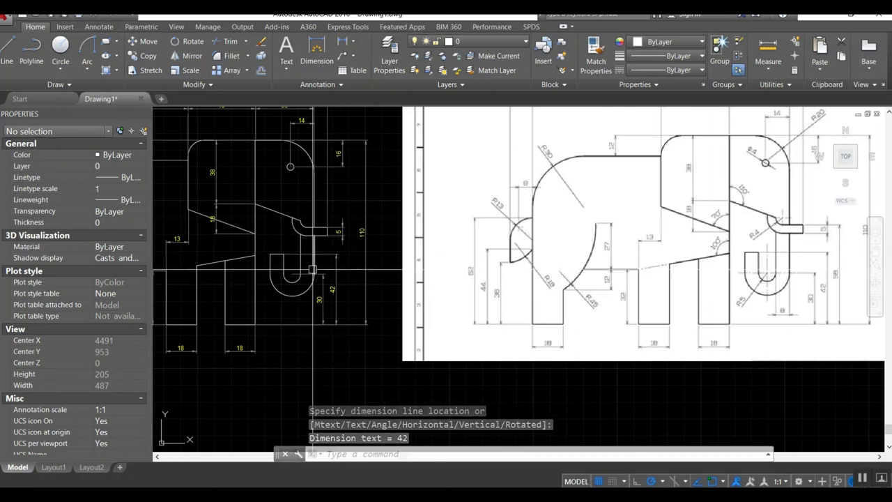
{"action": "key", "text": "Return"}
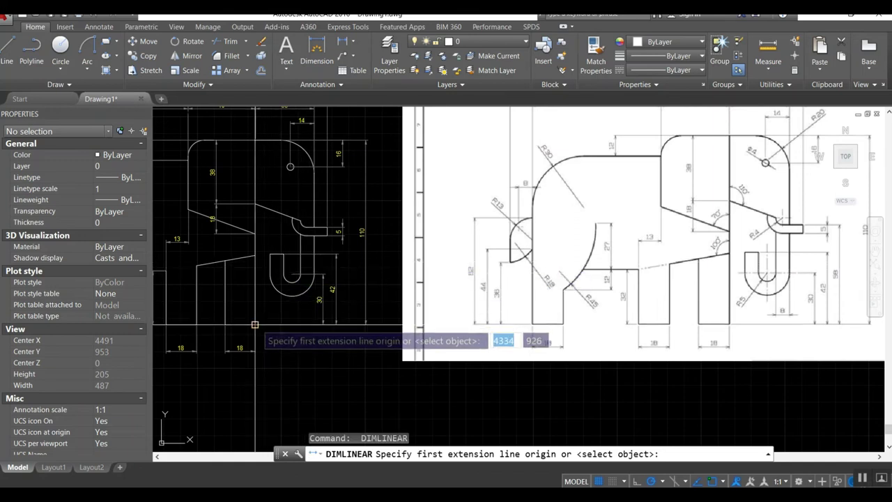
{"action": "left_click", "coordinate": [255, 322]}
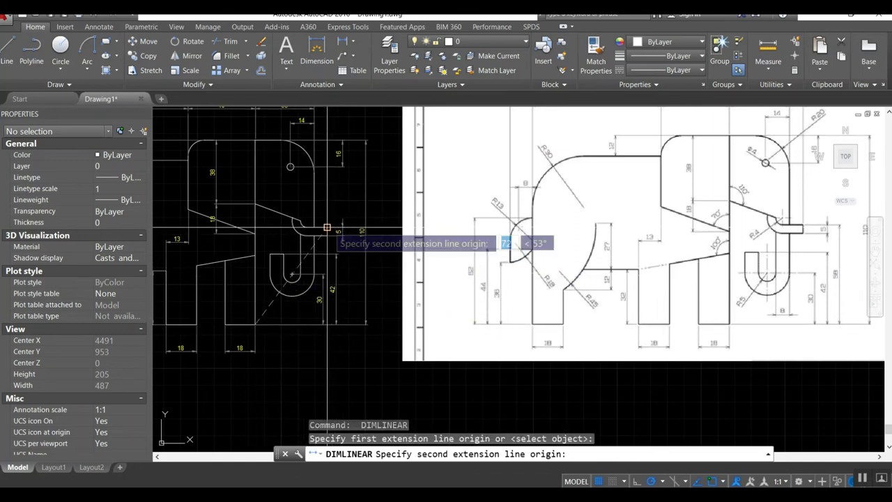
{"action": "left_click", "coordinate": [327, 227]}
{"action": "left_click", "coordinate": [345, 268]}
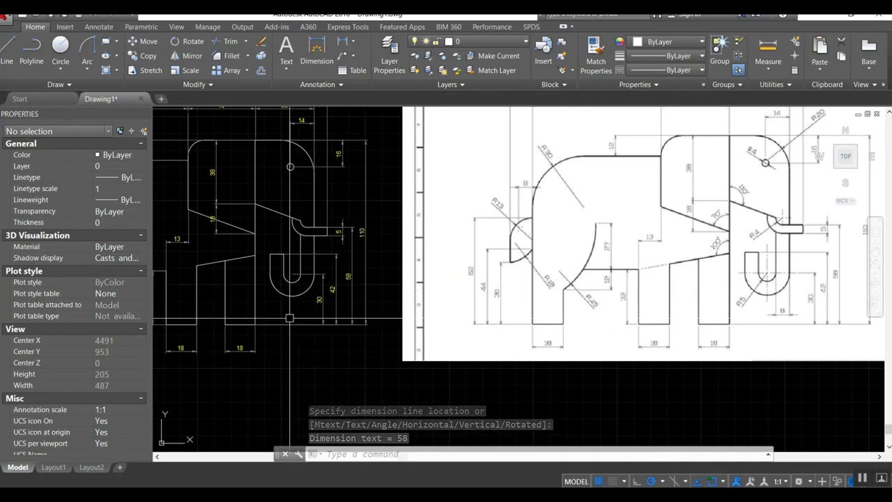
Add the 110° and 70° angle dimensions between the head's vertical edge and slanted lines.
{"action": "type", "text": "dim"}
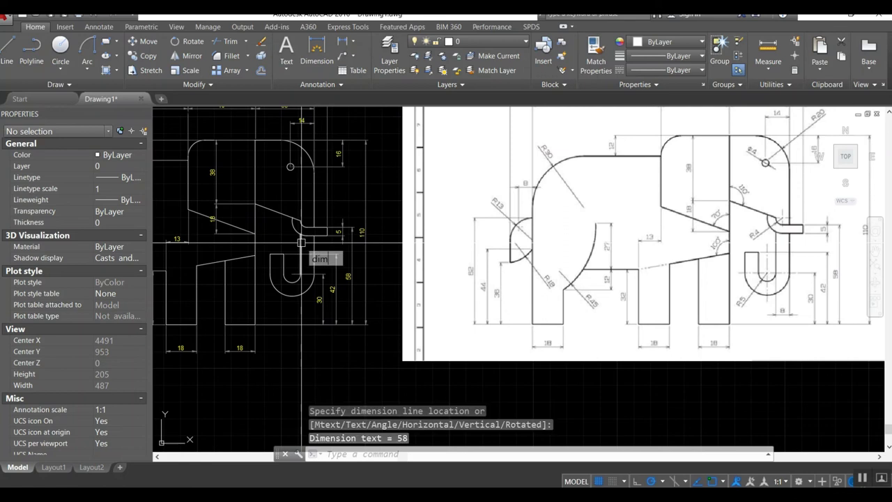
{"action": "type", "text": "angular"}
{"action": "key", "text": "Return"}
{"action": "left_click", "coordinate": [256, 199]}
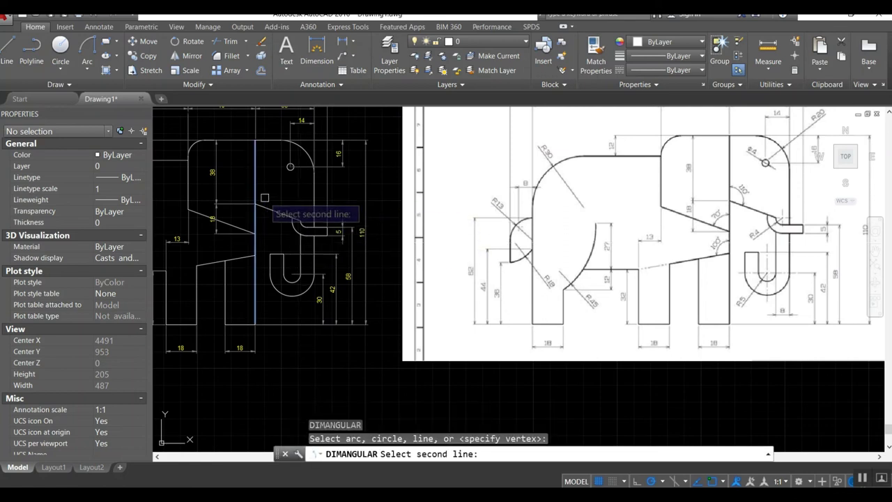
{"action": "left_click", "coordinate": [268, 206]}
{"action": "left_click", "coordinate": [265, 193]}
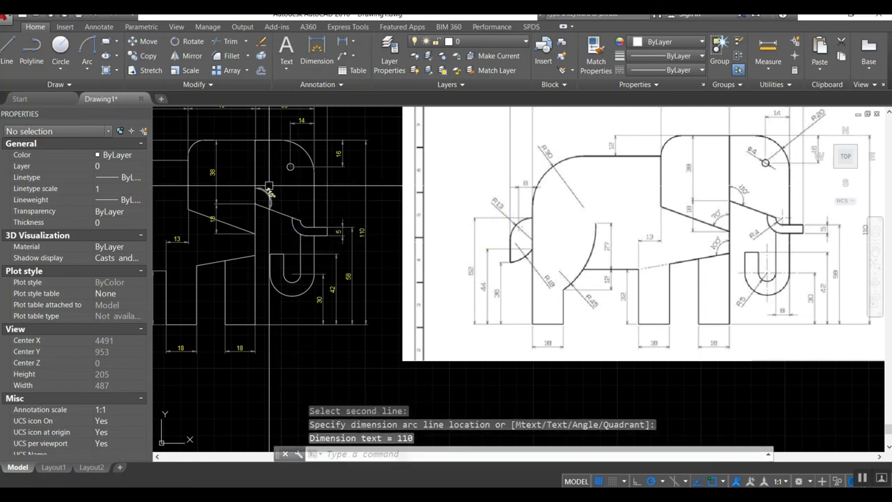
{"action": "key", "text": "Return"}
{"action": "left_click", "coordinate": [240, 227]}
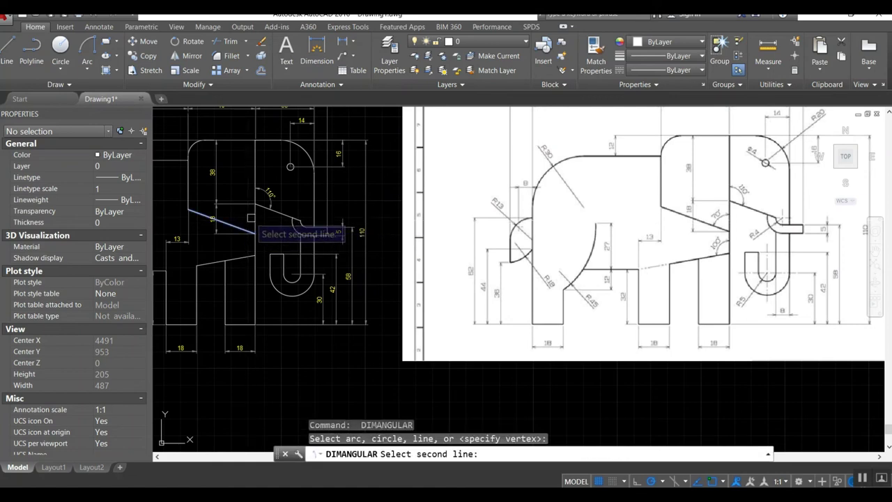
{"action": "left_click", "coordinate": [251, 218]}
{"action": "left_click", "coordinate": [244, 216]}
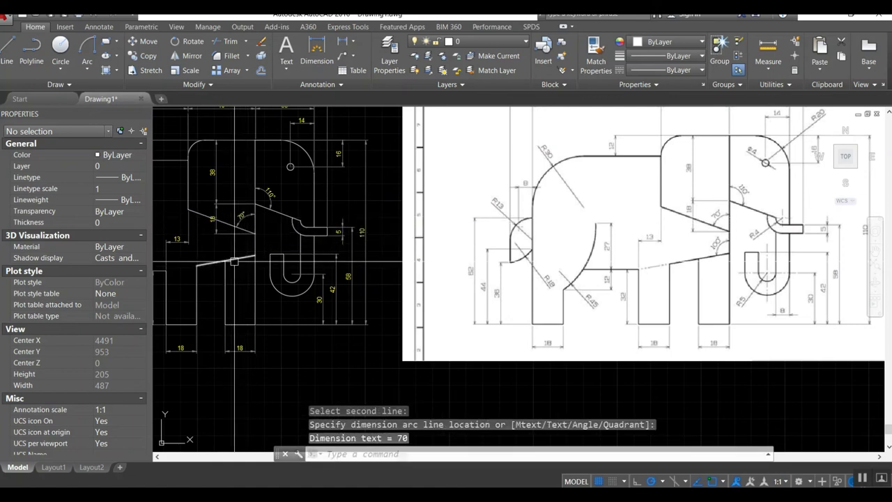
Add the 100° angle dimension at the lower slanted line.
{"action": "key", "text": "Return"}
{"action": "left_click", "coordinate": [236, 261]}
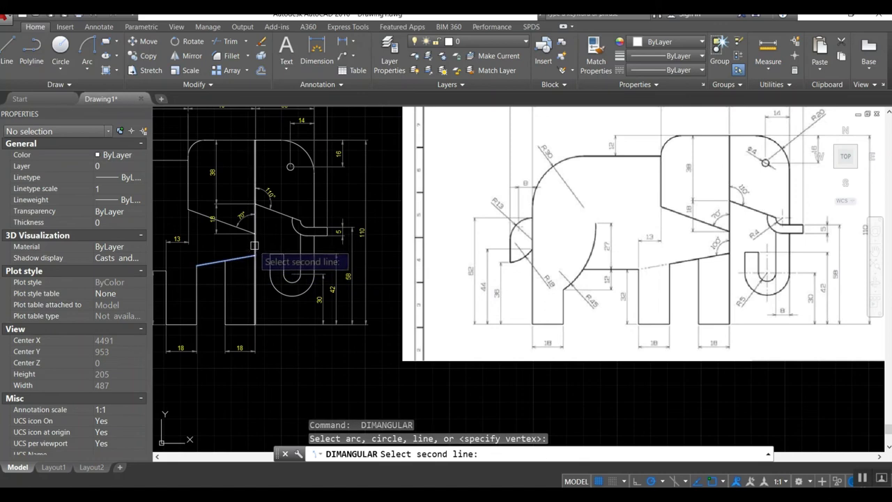
{"action": "left_click", "coordinate": [255, 246]}
{"action": "left_click", "coordinate": [247, 245]}
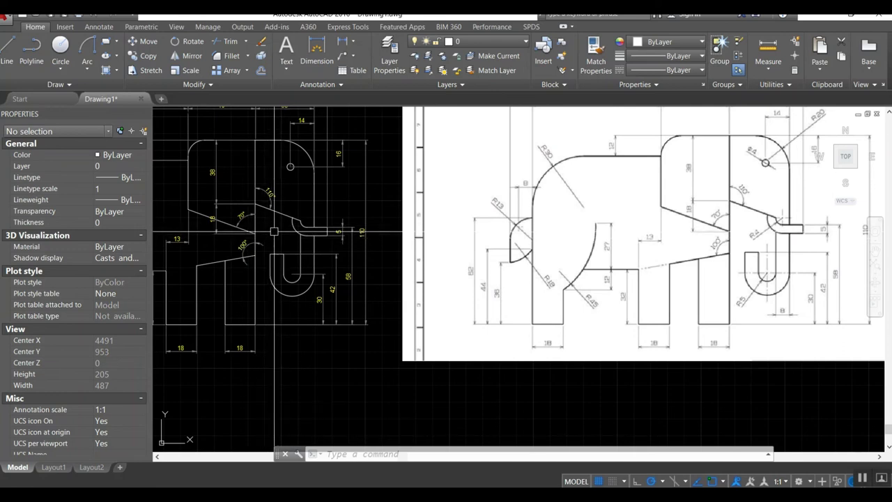
{"action": "scroll", "coordinate": [335, 217], "scroll_direction": "down", "scroll_amount": 2}
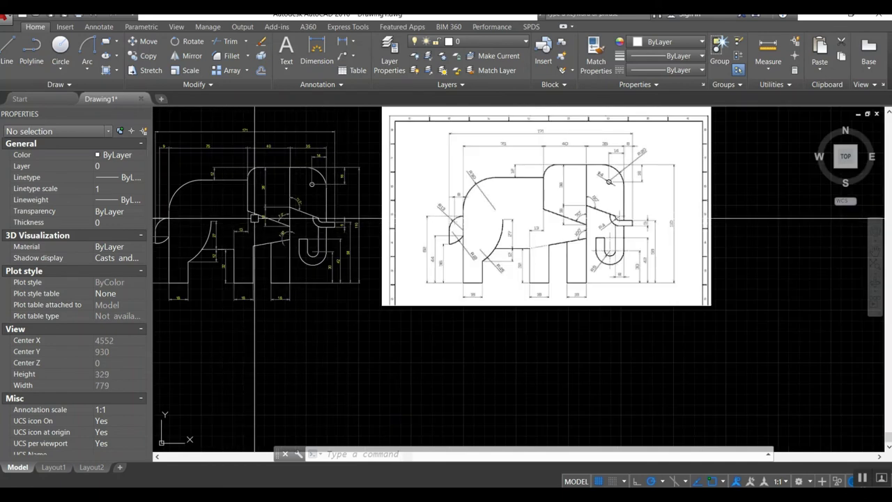
{"action": "middle_click_drag", "start_coordinate": [262, 224], "coordinate": [266, 235]}
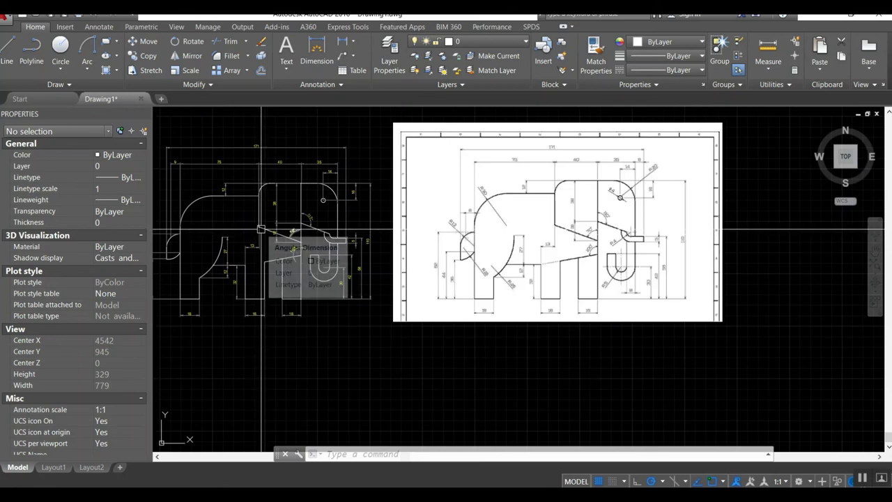
Place an R20 radius dimension on the head's rounded top corner.
{"action": "type", "text": "dimra"}
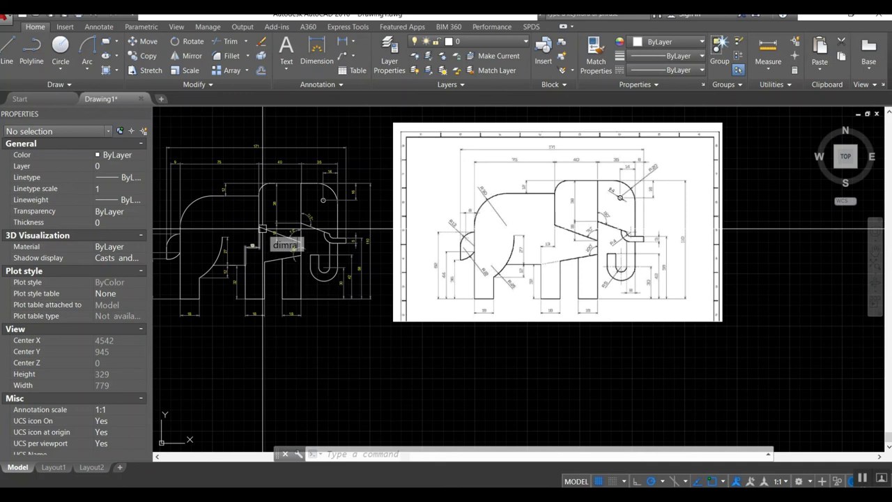
{"action": "key", "text": "Return"}
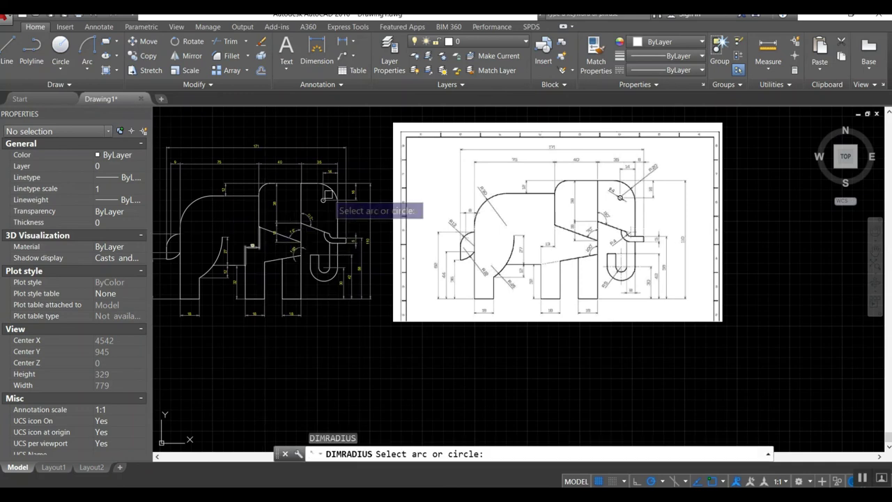
{"action": "scroll", "coordinate": [348, 173], "scroll_direction": "up", "scroll_amount": 2}
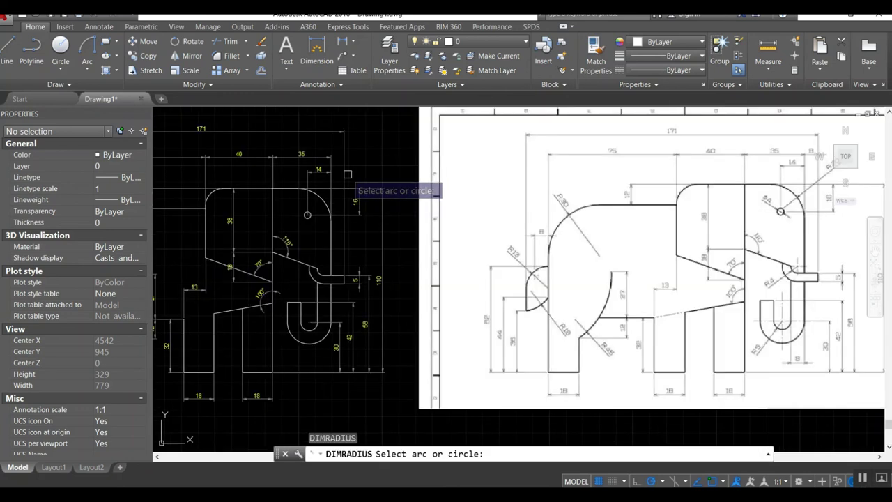
{"action": "middle_click_drag", "start_coordinate": [331, 204], "coordinate": [313, 236]}
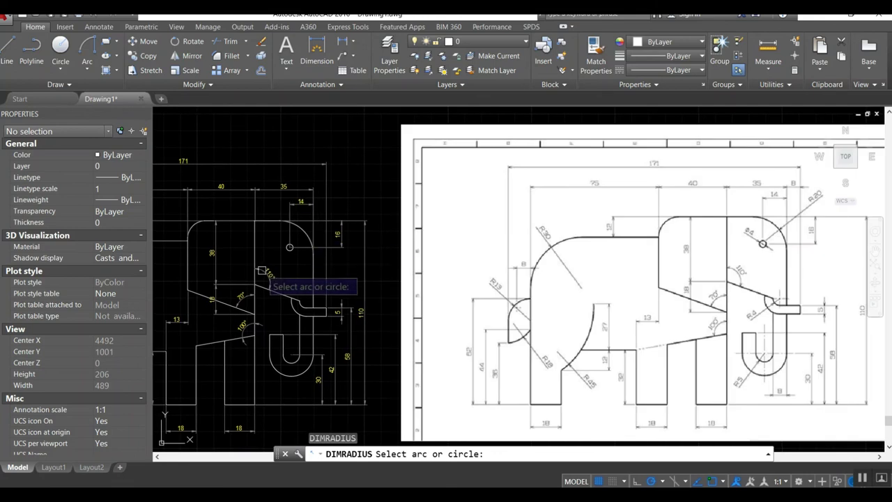
{"action": "left_click", "coordinate": [307, 232]}
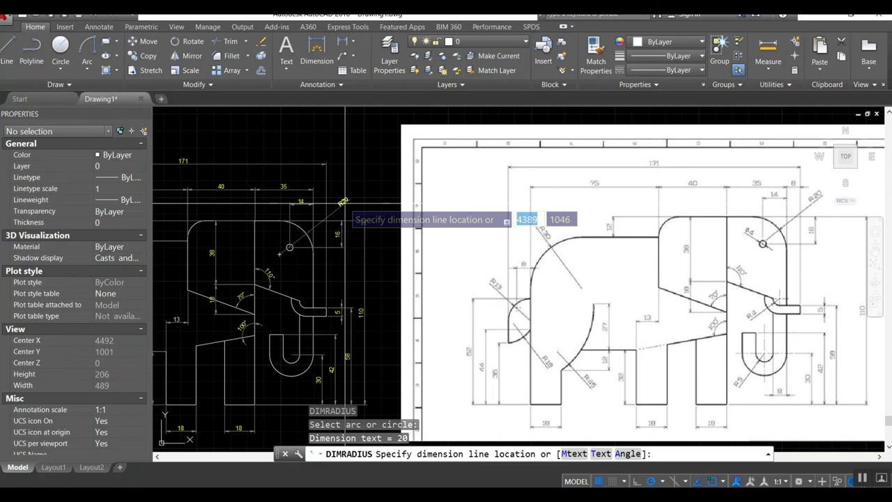
{"action": "left_click", "coordinate": [344, 202]}
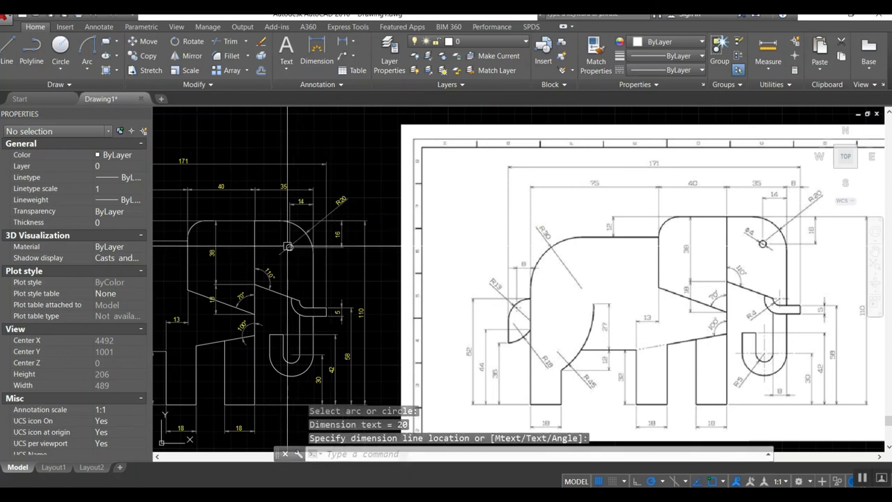
{"action": "scroll", "coordinate": [282, 245], "scroll_direction": "up", "scroll_amount": 2}
{"action": "type", "text": "di"}
{"action": "key", "text": "Return"}
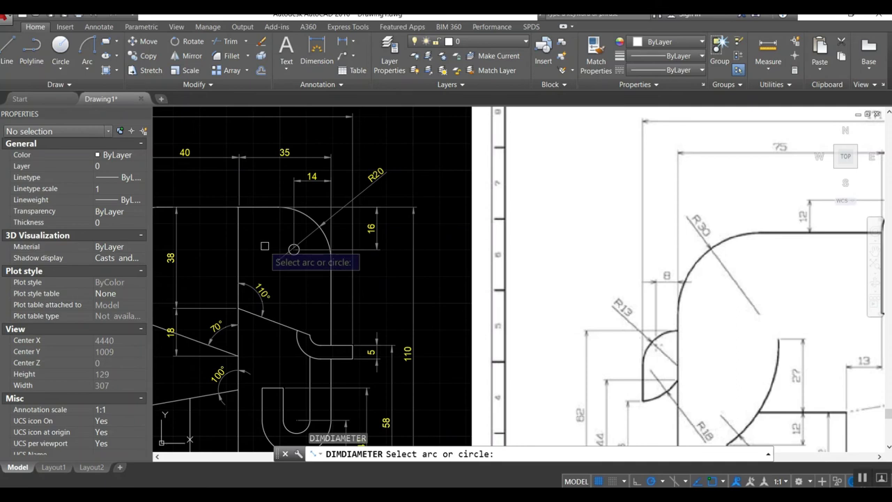
{"action": "scroll", "coordinate": [293, 249], "scroll_direction": "down", "scroll_amount": 2}
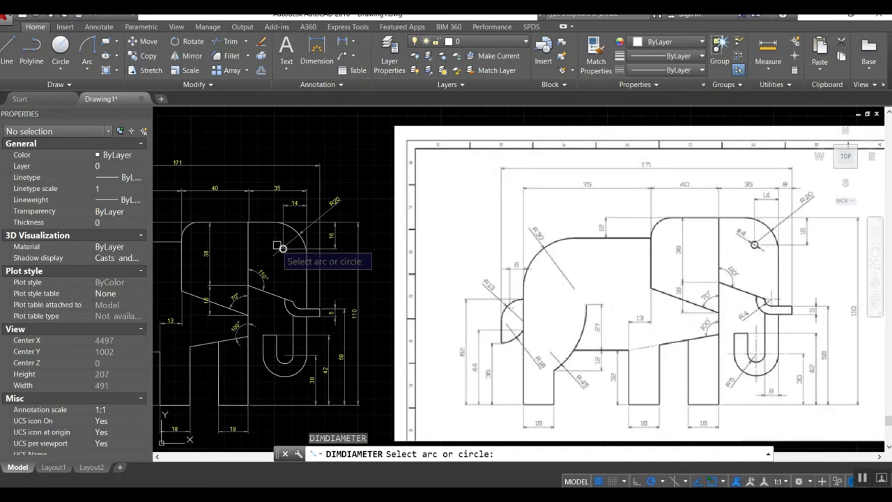
Label the eye circle with a Ø4 diameter dimension and clear the stray selection.
{"action": "left_click", "coordinate": [283, 248]}
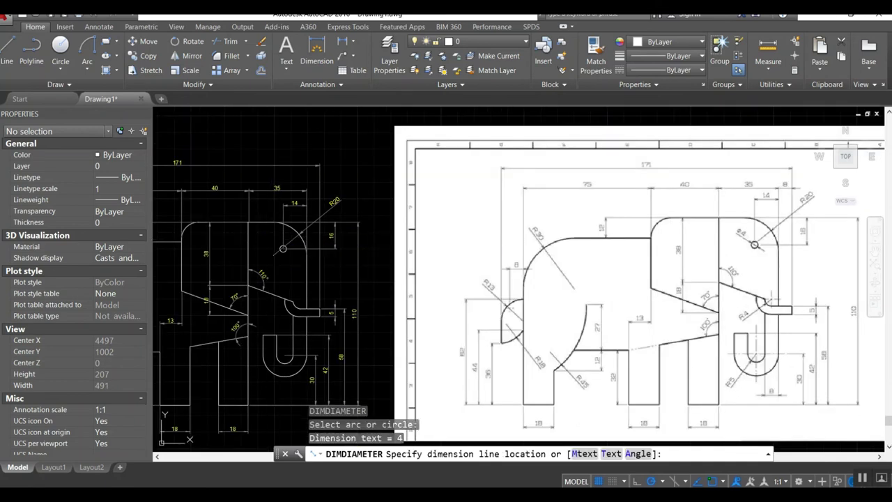
{"action": "left_click", "coordinate": [271, 239]}
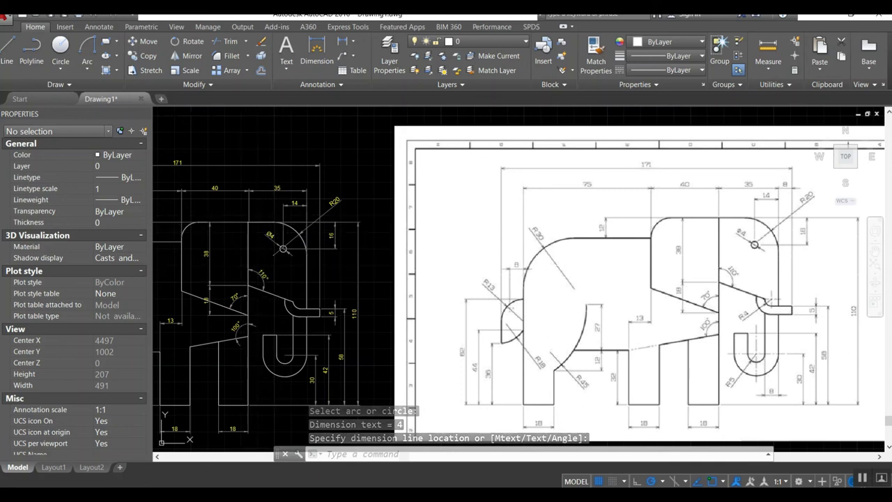
{"action": "left_click", "coordinate": [277, 232]}
{"action": "key", "text": "Escape"}
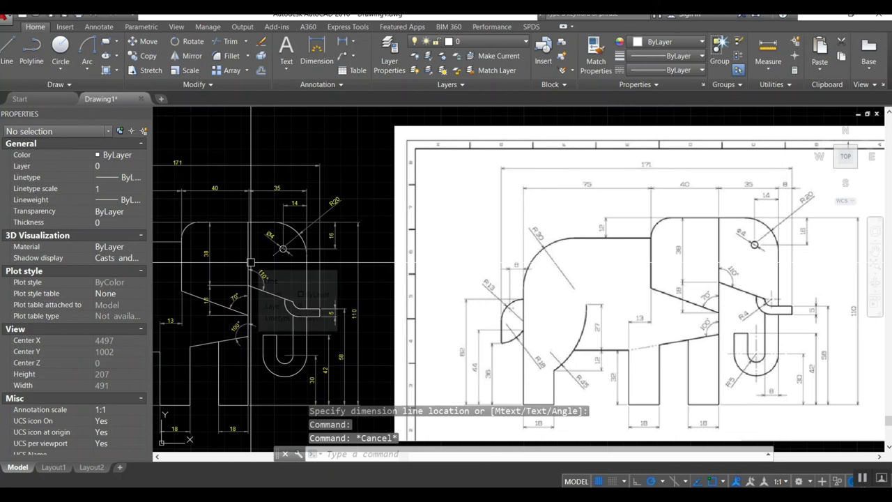
{"action": "scroll", "coordinate": [250, 263], "scroll_direction": "up", "scroll_amount": 2}
{"action": "scroll", "coordinate": [279, 237], "scroll_direction": "down", "scroll_amount": 2}
{"action": "scroll", "coordinate": [319, 277], "scroll_direction": "up", "scroll_amount": 2}
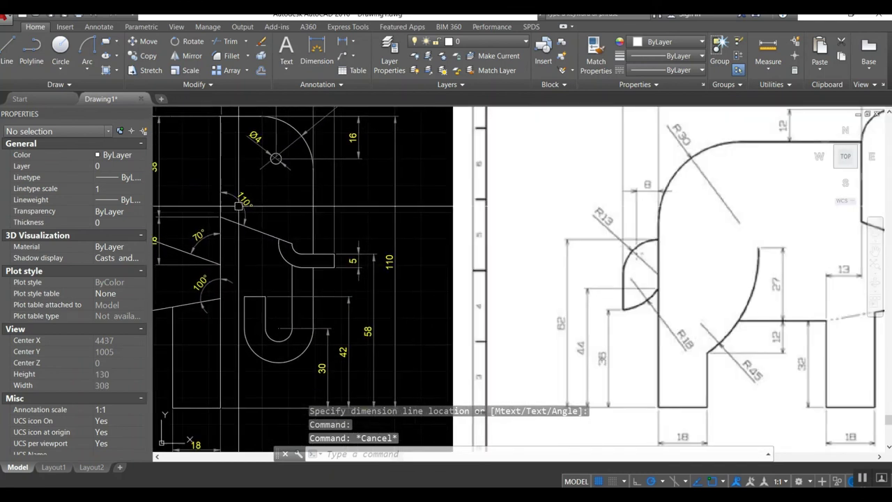
{"action": "scroll", "coordinate": [318, 276], "scroll_direction": "down", "scroll_amount": 1}
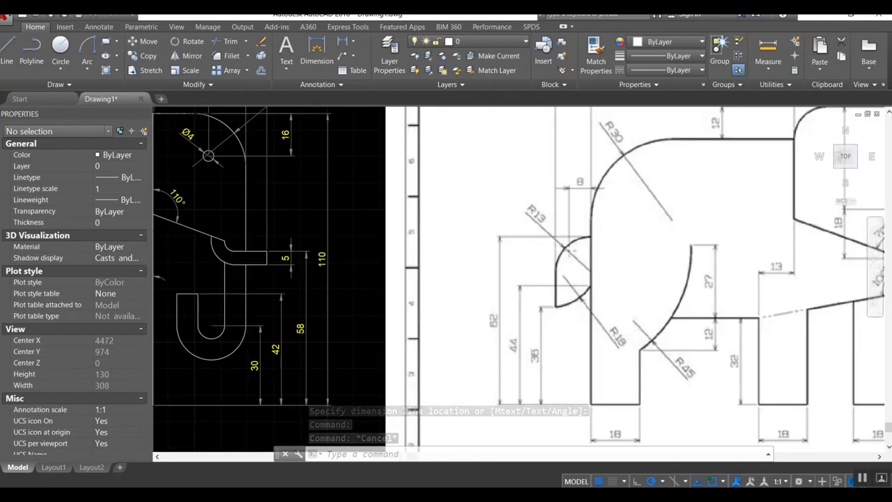
{"action": "scroll", "coordinate": [263, 238], "scroll_direction": "down", "scroll_amount": 3}
{"action": "scroll", "coordinate": [245, 238], "scroll_direction": "up", "scroll_amount": 2}
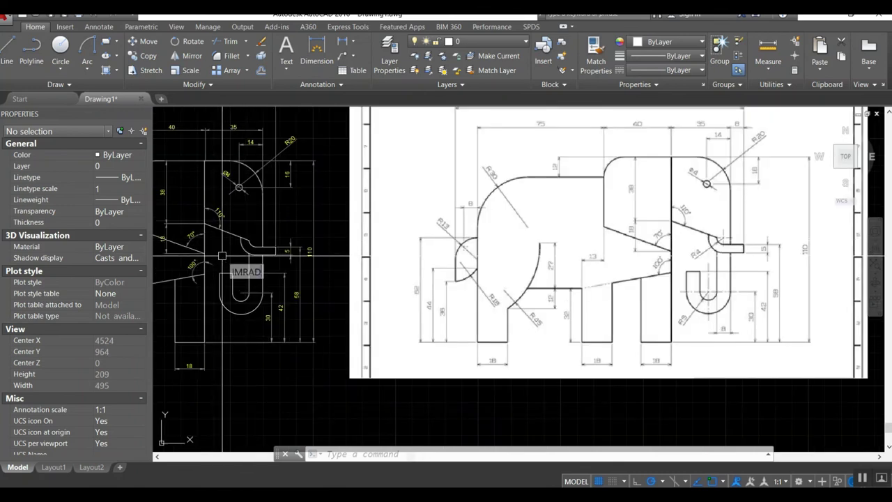
Add R5 and R4 radius dimensions to the trunk's hook and bend arcs.
{"action": "key", "text": "Return"}
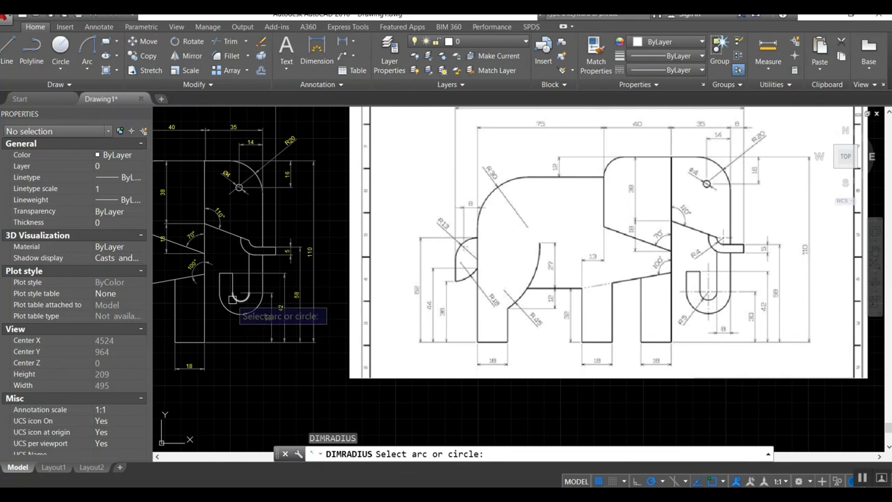
{"action": "left_click", "coordinate": [237, 304]}
{"action": "left_click", "coordinate": [217, 318]}
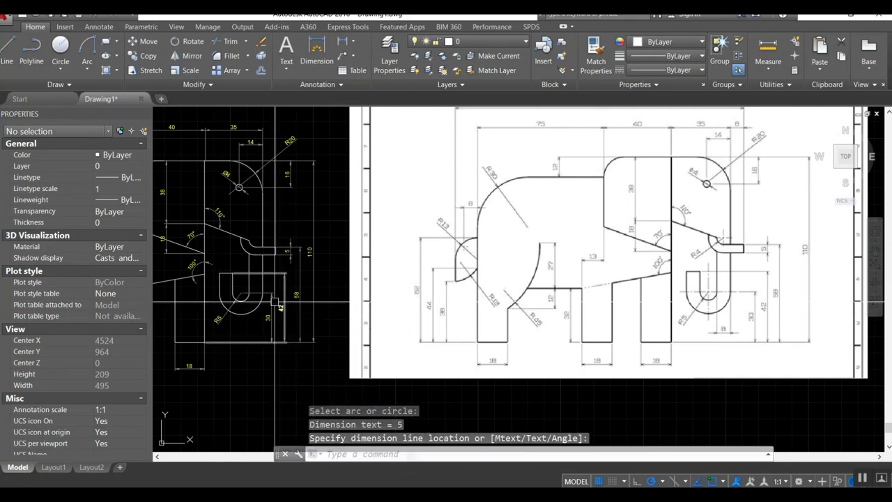
{"action": "key", "text": "Return"}
{"action": "left_click", "coordinate": [244, 246]}
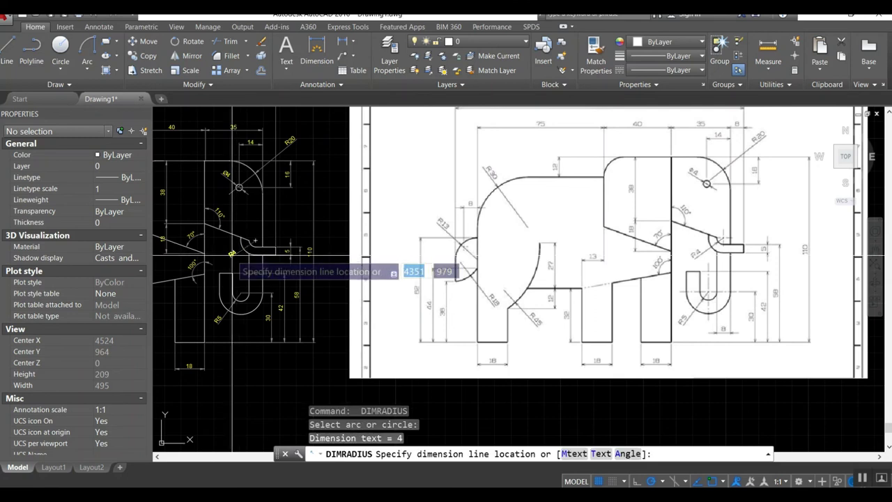
{"action": "left_click", "coordinate": [232, 257]}
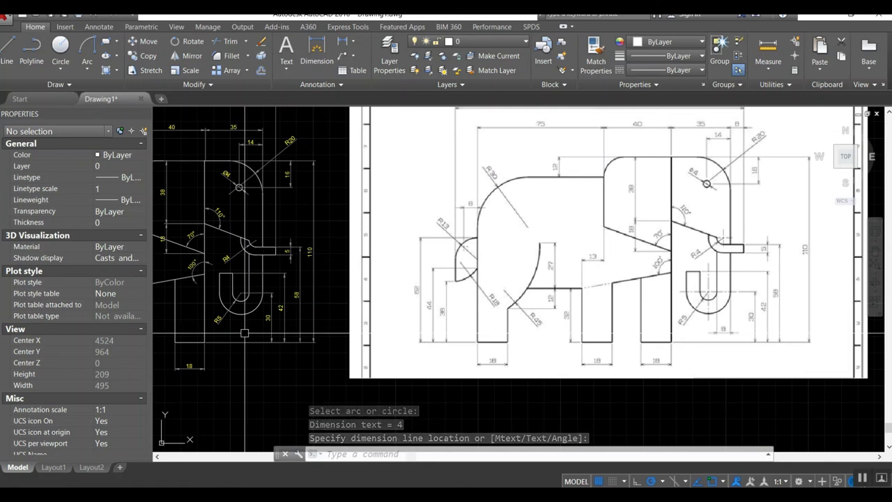
Add an R45 radius dimension to the large arc beneath the body.
{"action": "middle_click_drag", "start_coordinate": [253, 320], "coordinate": [342, 324]}
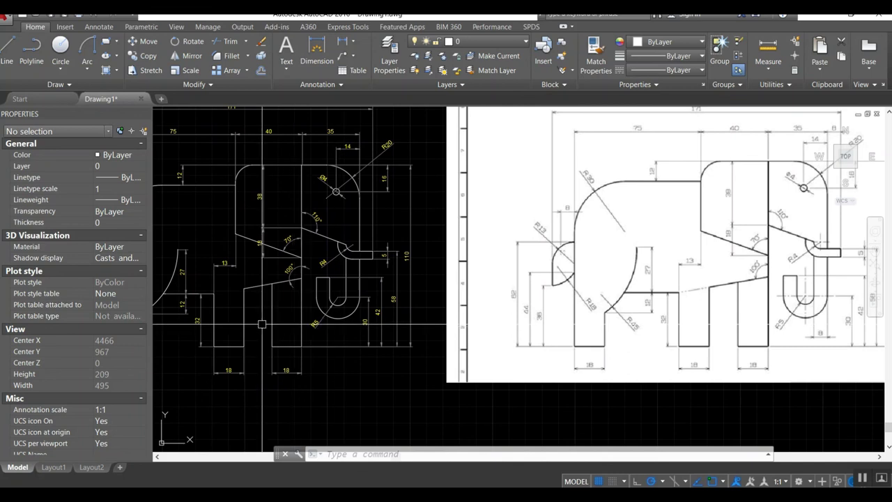
{"action": "middle_click_drag", "start_coordinate": [262, 324], "coordinate": [300, 319]}
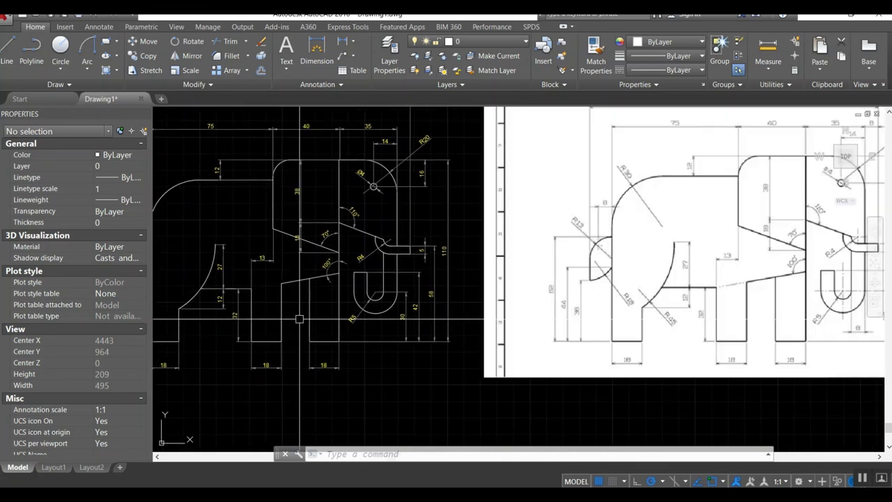
{"action": "left_click", "coordinate": [257, 336]}
{"action": "left_click", "coordinate": [338, 400]}
{"action": "type", "text": "dimra"}
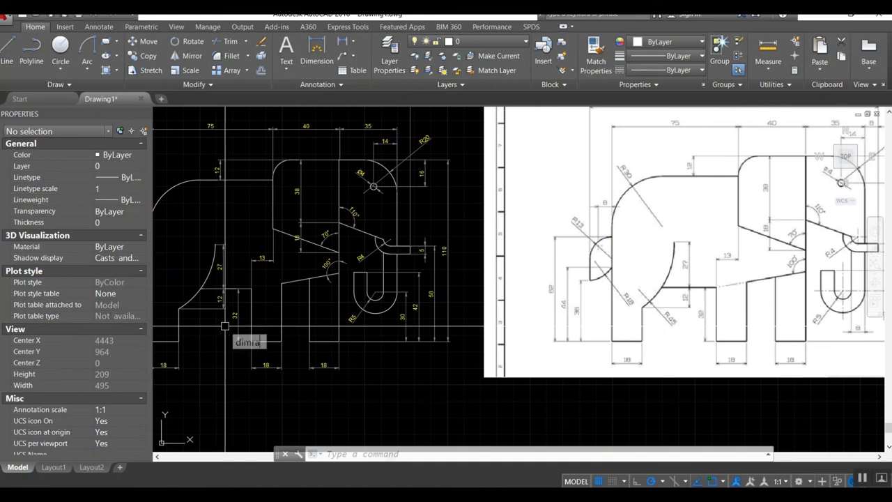
{"action": "key", "text": "Return"}
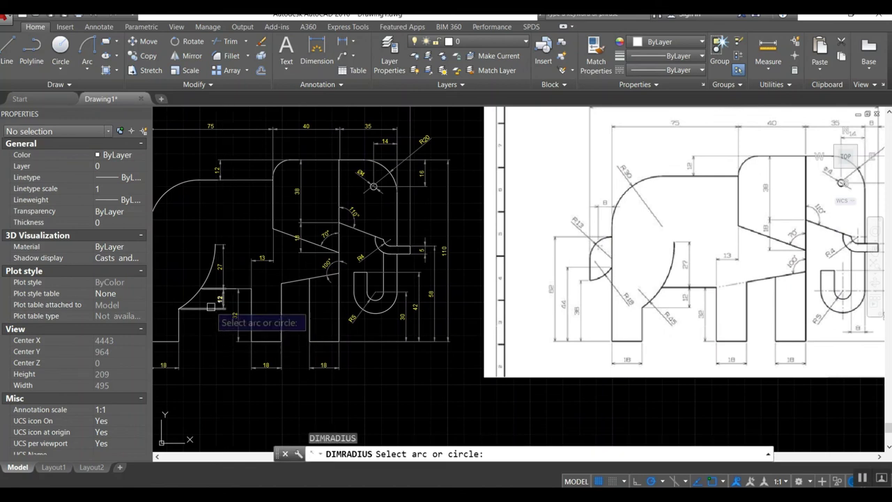
{"action": "left_click", "coordinate": [197, 296]}
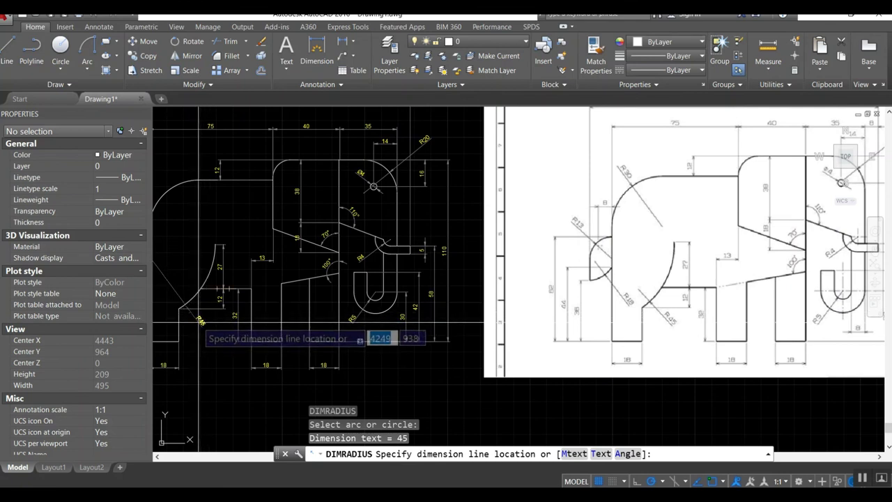
{"action": "left_click", "coordinate": [198, 323]}
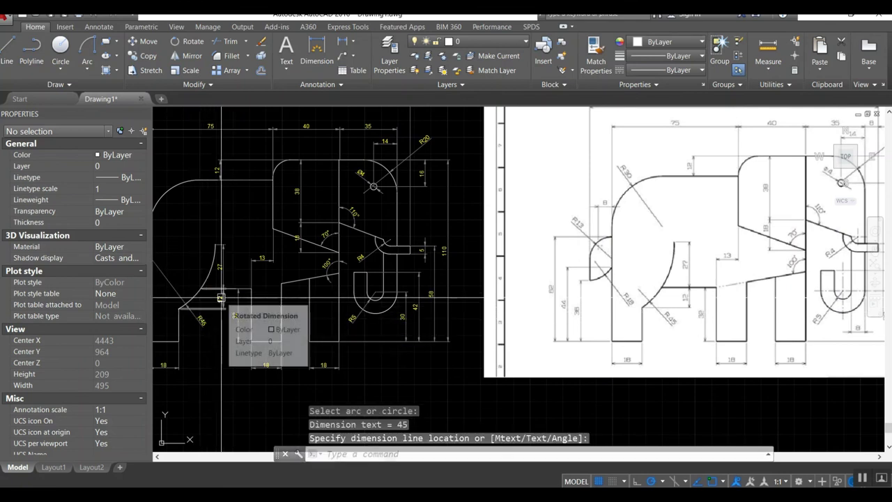
Explode an object near the arc and begin erasing a piece of it.
{"action": "type", "text": "x"}
{"action": "key", "text": "Return"}
{"action": "left_click", "coordinate": [183, 307]}
{"action": "key", "text": "Return"}
{"action": "type", "text": "e"}
{"action": "key", "text": "Return"}
{"action": "left_click", "coordinate": [179, 289]}
{"action": "scroll", "coordinate": [249, 287], "scroll_direction": "down", "scroll_amount": 2}
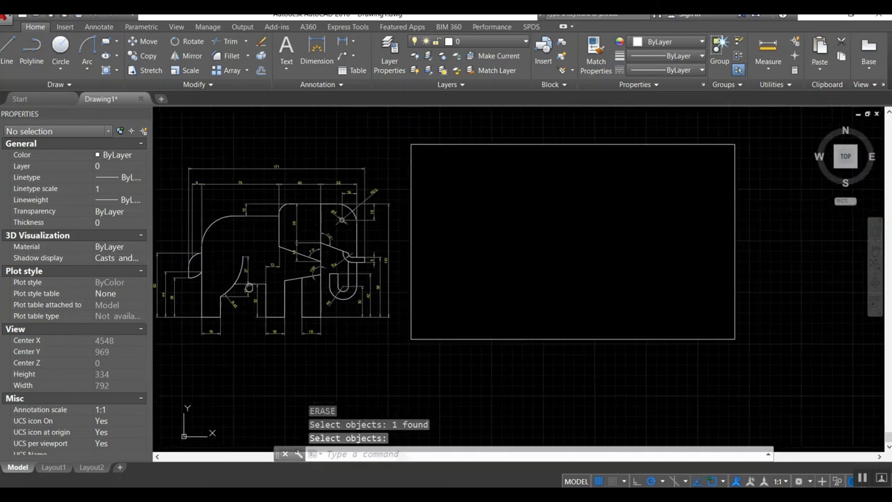
Cancel the pending erase and add an R14 radius dimension to the rear half-round.
{"action": "scroll", "coordinate": [175, 281], "scroll_direction": "up", "scroll_amount": 2}
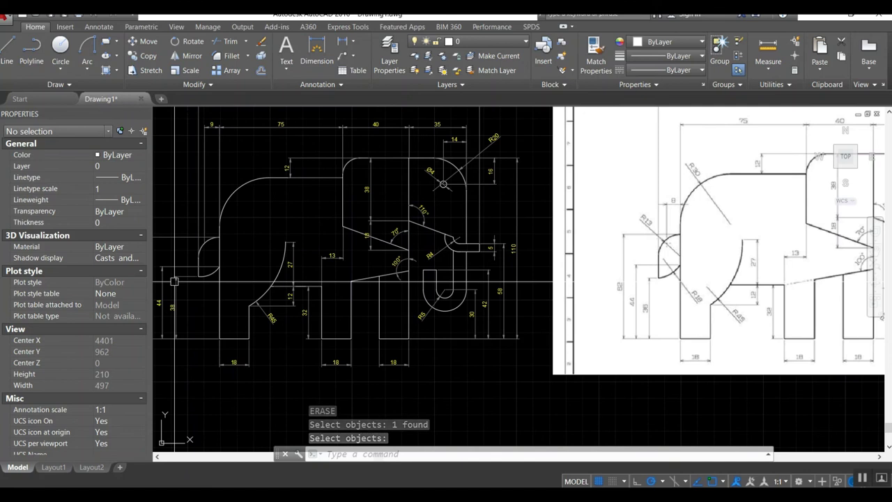
{"action": "key", "text": "Escape"}
{"action": "type", "text": "do"}
{"action": "key", "text": "BackSpace"}
{"action": "type", "text": "imra"}
{"action": "key", "text": "Return"}
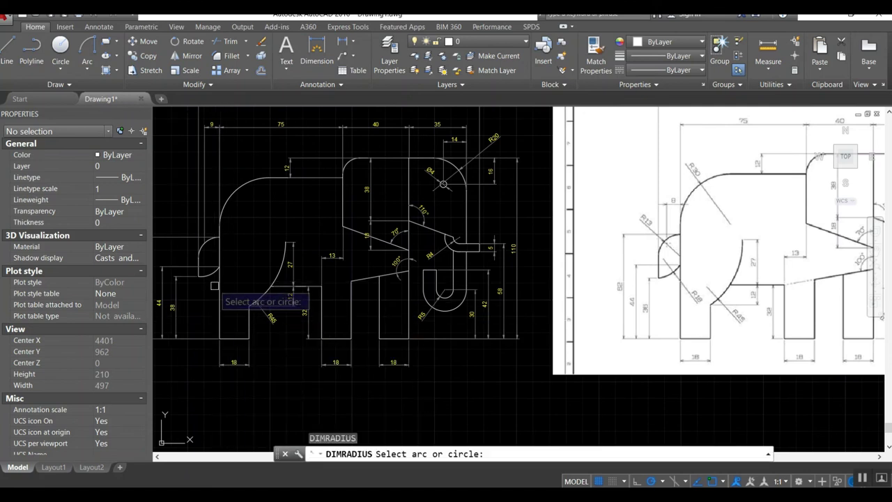
{"action": "left_click", "coordinate": [210, 277]}
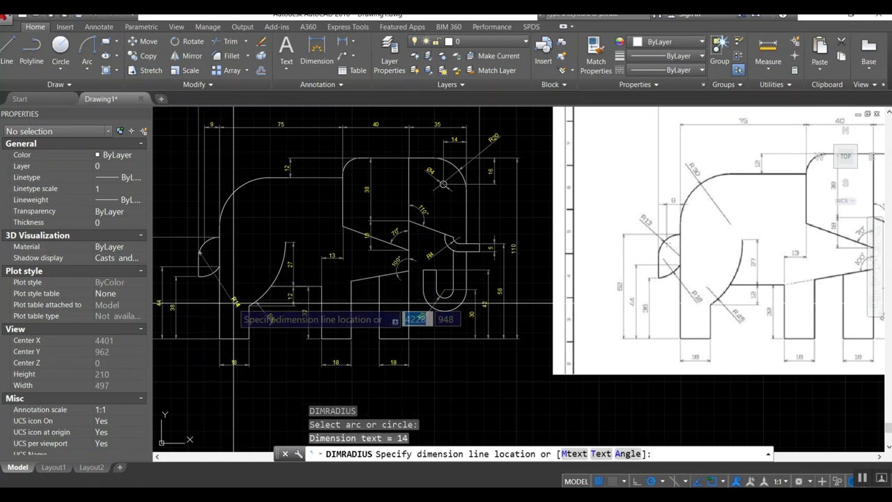
{"action": "left_click", "coordinate": [232, 299]}
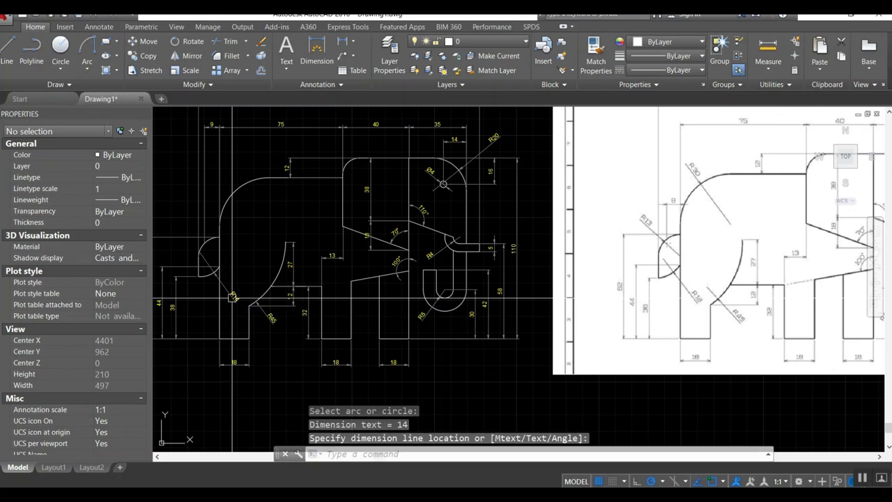
Restart the radius dimension and reselect the rear half-round arc.
{"action": "scroll", "coordinate": [212, 288], "scroll_direction": "up", "scroll_amount": 3}
{"action": "scroll", "coordinate": [210, 314], "scroll_direction": "down", "scroll_amount": 3}
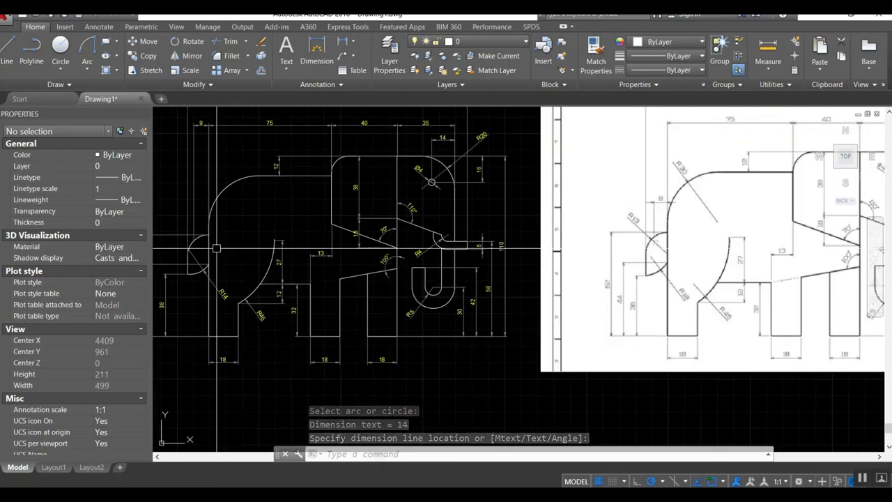
{"action": "key", "text": "Return"}
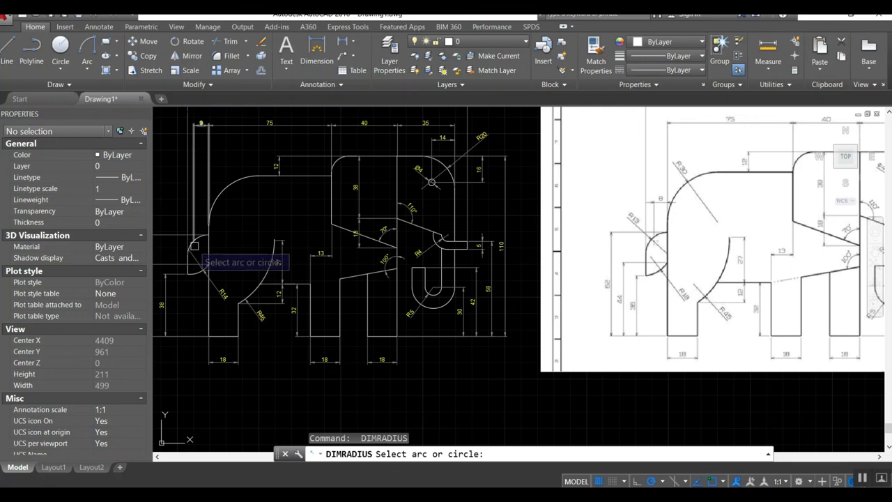
{"action": "left_click", "coordinate": [196, 251]}
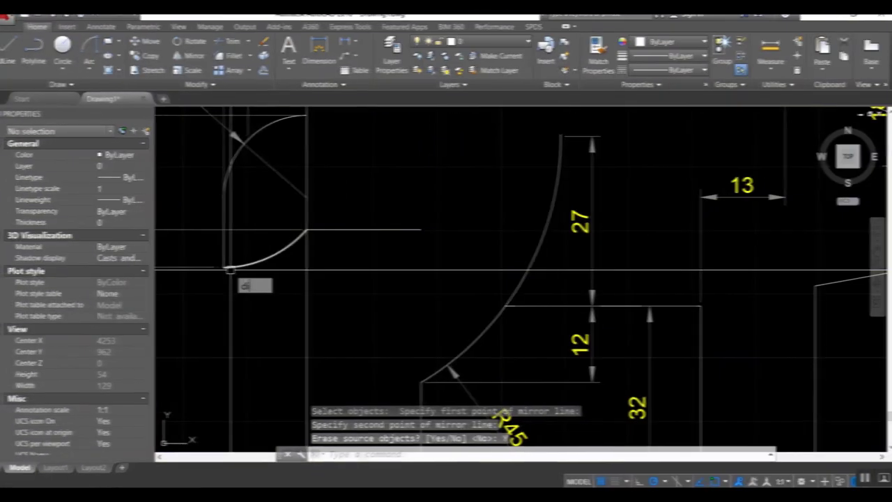
Add an R18 radius dimension to the small rear arc.
{"action": "type", "text": "mradius"}
{"action": "key", "text": "Return"}
{"action": "left_click", "coordinate": [255, 271]}
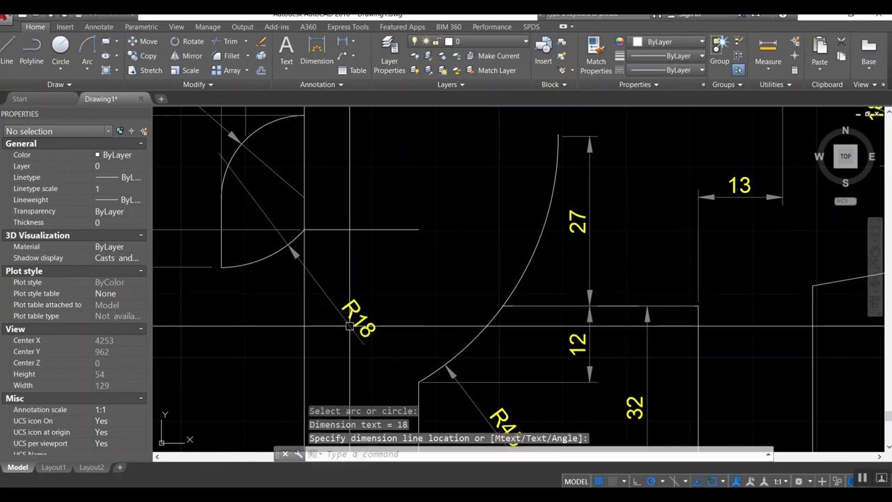
{"action": "scroll", "coordinate": [349, 326], "scroll_direction": "down", "scroll_amount": 5}
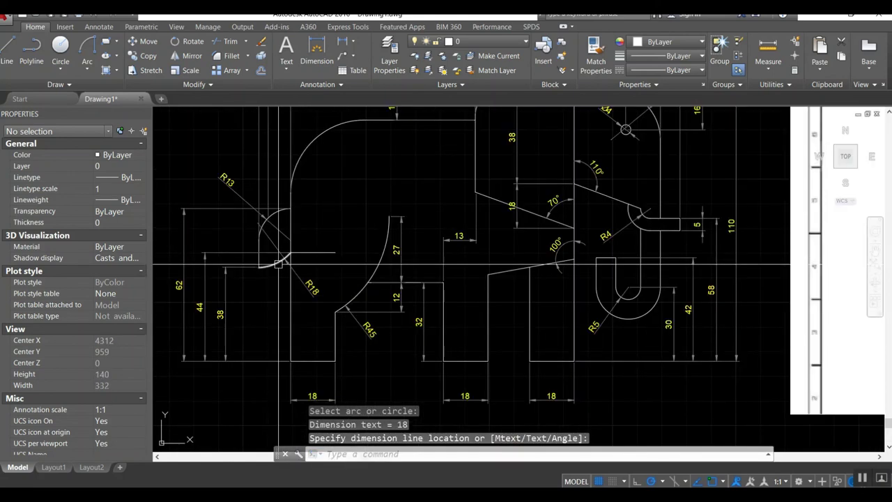
{"action": "left_click", "coordinate": [290, 274]}
Explode an object, delete the R13 dimension, then undo the deletion.
{"action": "type", "text": "x"}
{"action": "key", "text": "Return"}
{"action": "left_click", "coordinate": [308, 283]}
{"action": "key", "text": "Return"}
{"action": "key", "text": "e"}
{"action": "key", "text": "Return"}
{"action": "left_click", "coordinate": [274, 222]}
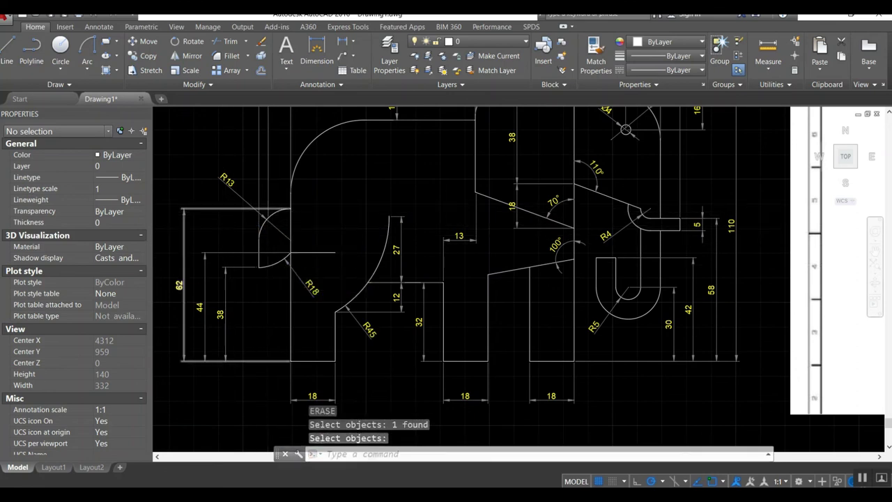
{"action": "scroll", "coordinate": [302, 225], "scroll_direction": "up", "scroll_amount": 2}
{"action": "key", "text": "Return"}
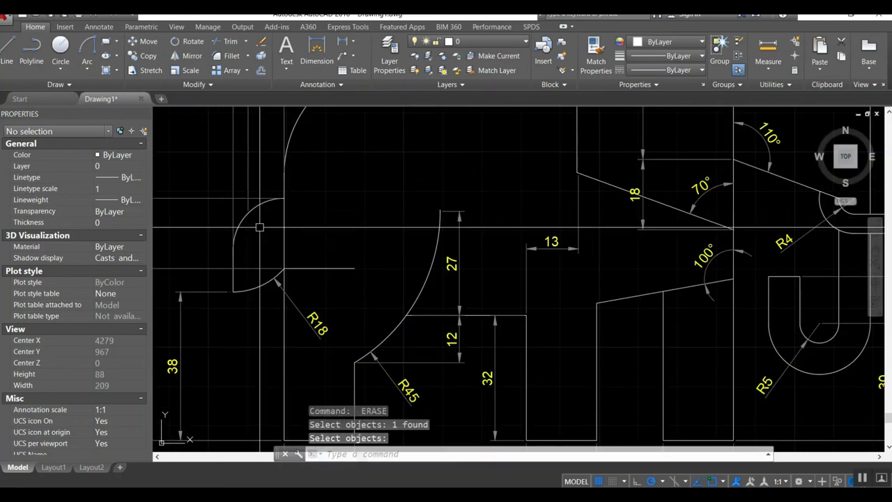
{"action": "key", "text": "ctrl+z"}
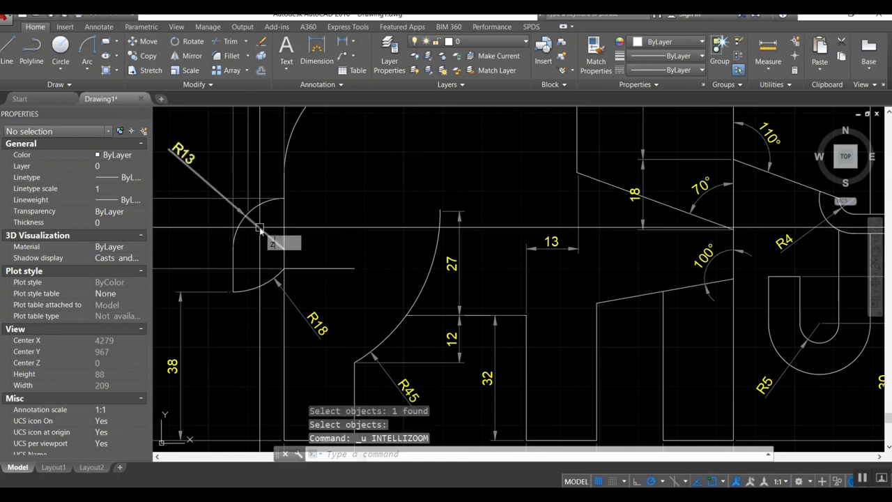
Select the R13 dimension for erasing again.
{"action": "type", "text": "e"}
{"action": "key", "text": "Return"}
{"action": "left_click", "coordinate": [260, 227]}
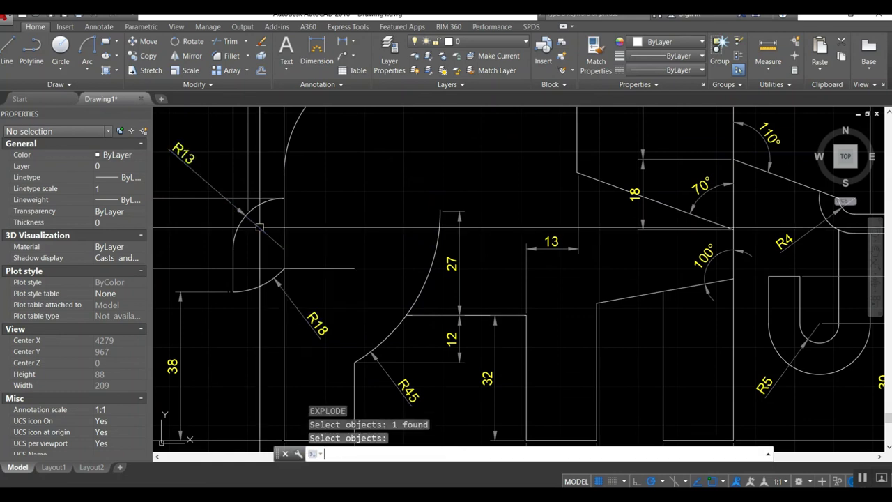
{"action": "scroll", "coordinate": [259, 227], "scroll_direction": "down", "scroll_amount": 5}
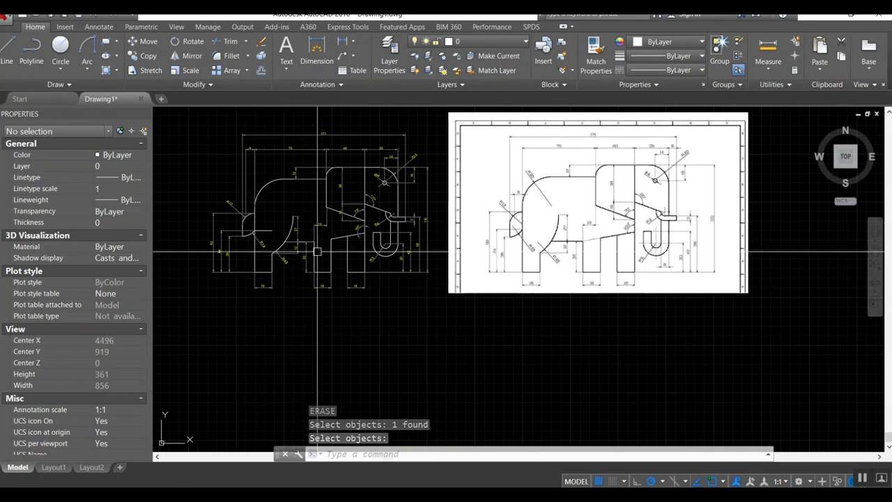
Zoom to extents to show the whole dimensioned elephant.
{"action": "type", "text": "z"}
{"action": "key", "text": "Return"}
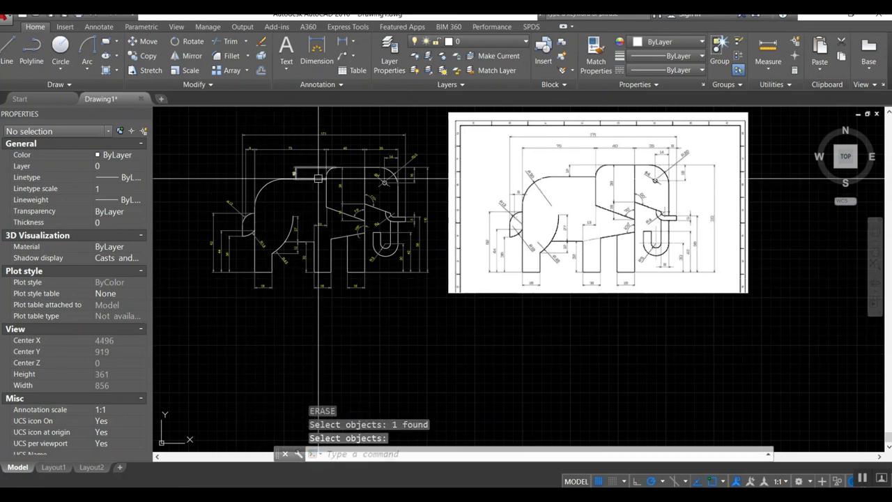
{"action": "type", "text": "e"}
{"action": "key", "text": "Return"}
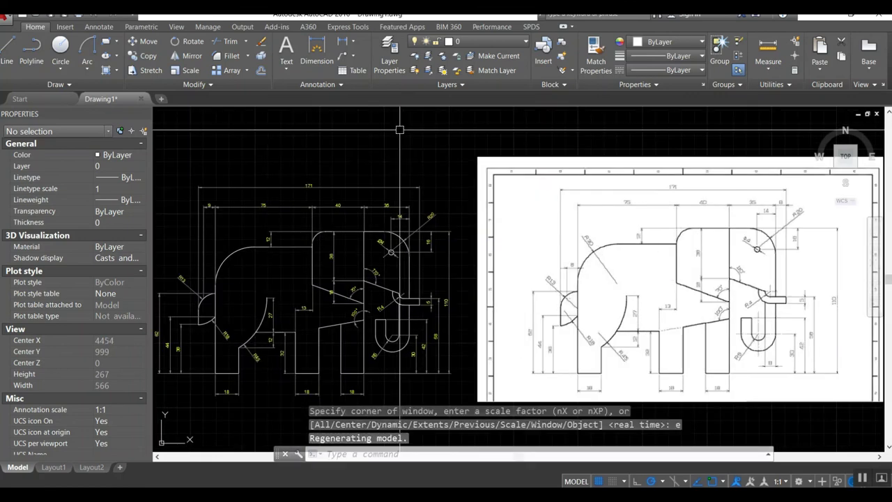